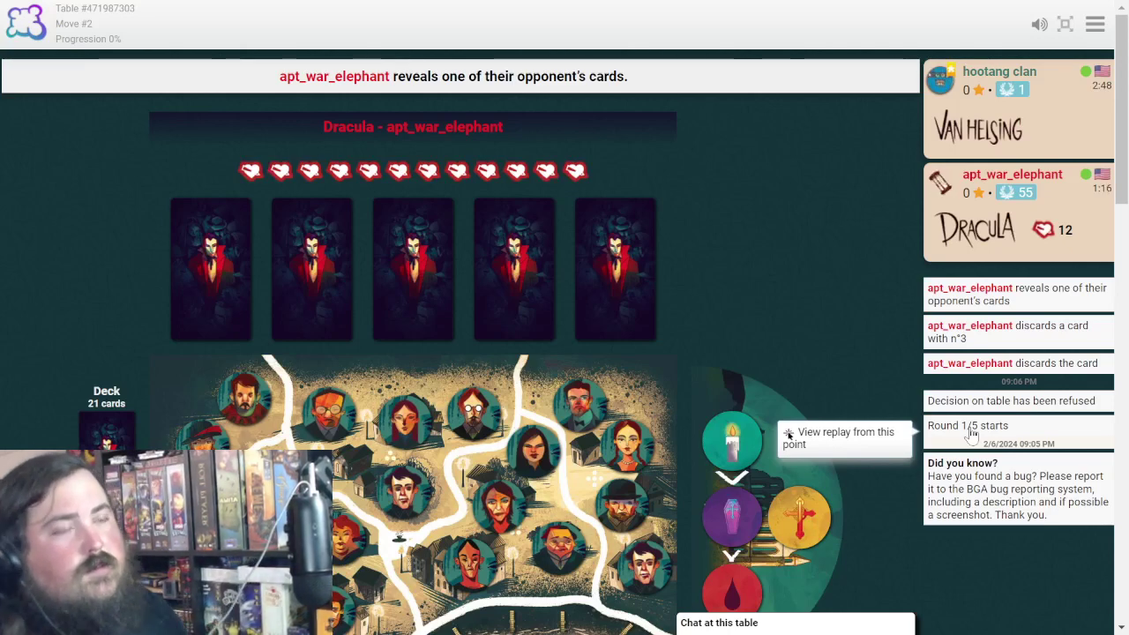
{"action": "scroll", "coordinate": [750, 273], "scroll_direction": "down", "scroll_amount": 1}
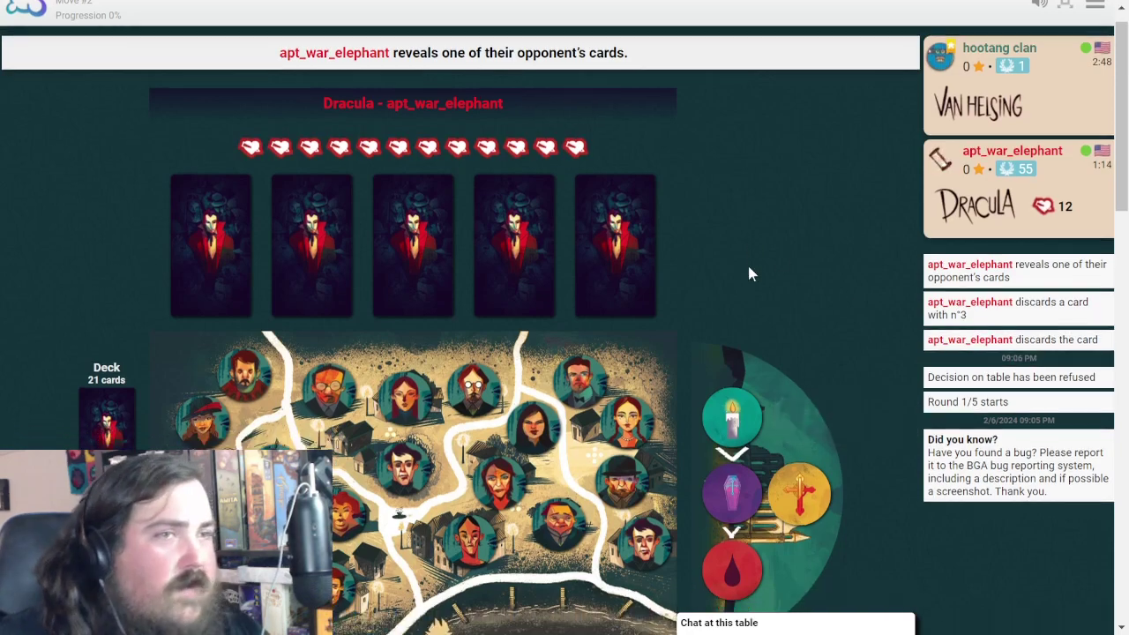
{"action": "scroll", "coordinate": [750, 265], "scroll_direction": "down", "scroll_amount": 5}
{"action": "scroll", "coordinate": [750, 261], "scroll_direction": "down", "scroll_amount": 5}
{"action": "scroll", "coordinate": [737, 256], "scroll_direction": "down", "scroll_amount": 5}
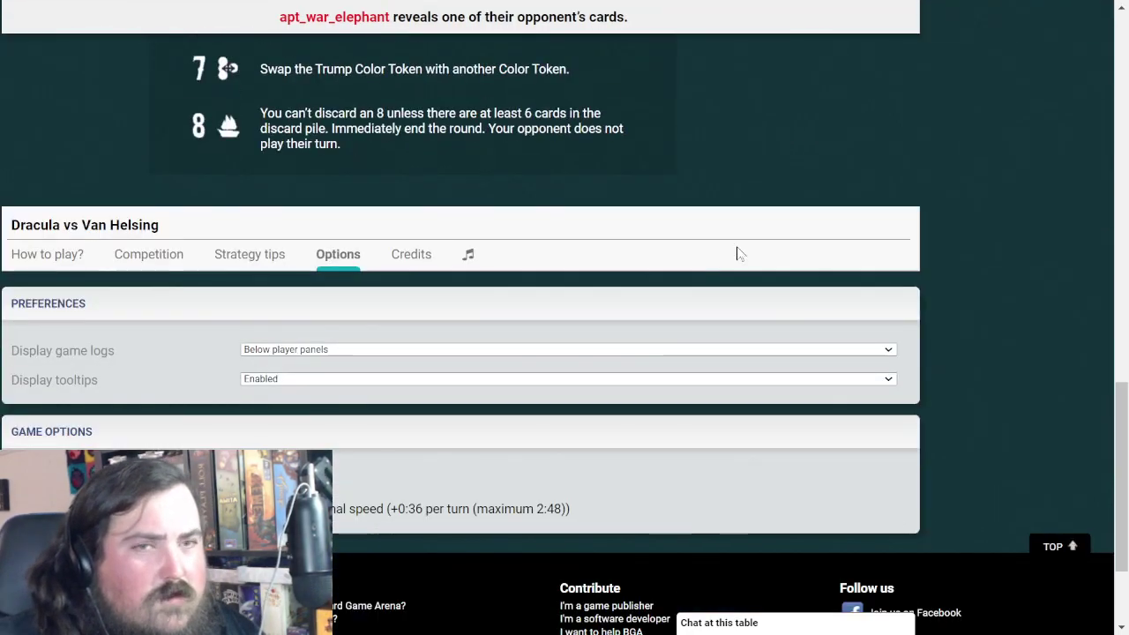
{"action": "scroll", "coordinate": [740, 254], "scroll_direction": "up", "scroll_amount": 5}
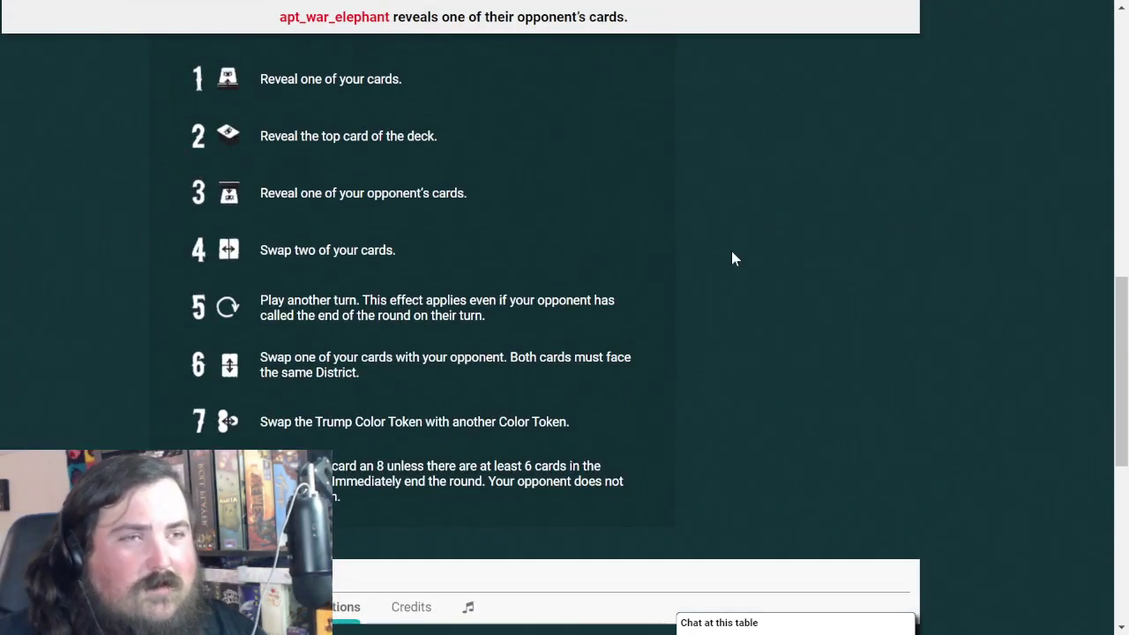
{"action": "scroll", "coordinate": [732, 250], "scroll_direction": "up", "scroll_amount": 5}
{"action": "scroll", "coordinate": [732, 229], "scroll_direction": "up", "scroll_amount": 5}
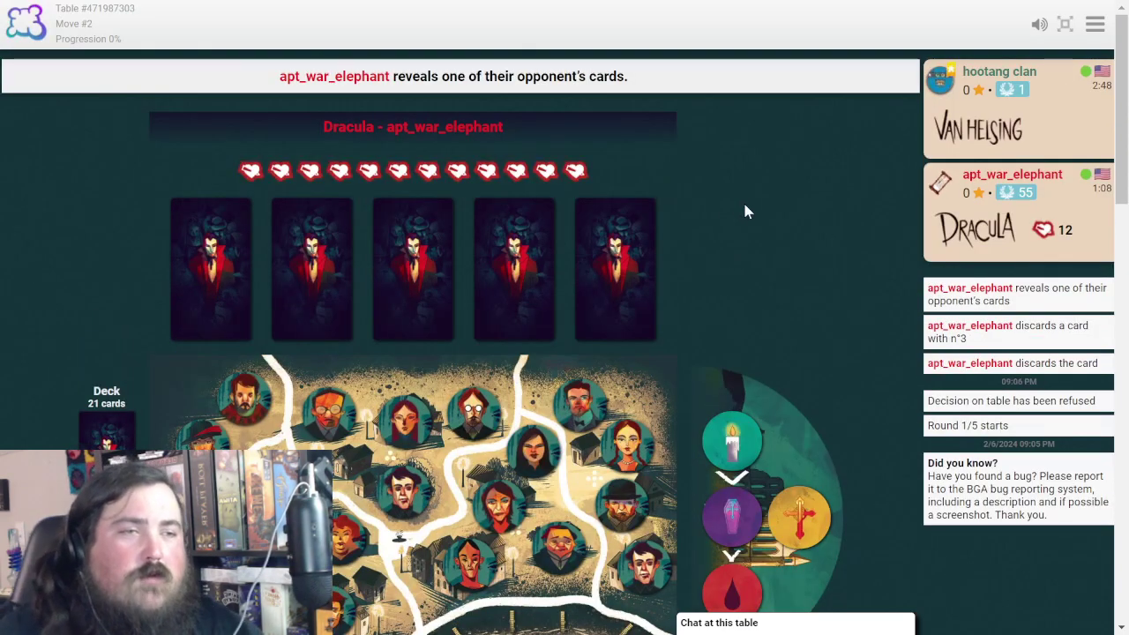
{"action": "scroll", "coordinate": [743, 199], "scroll_direction": "down", "scroll_amount": 2}
{"action": "scroll", "coordinate": [741, 199], "scroll_direction": "down", "scroll_amount": 1}
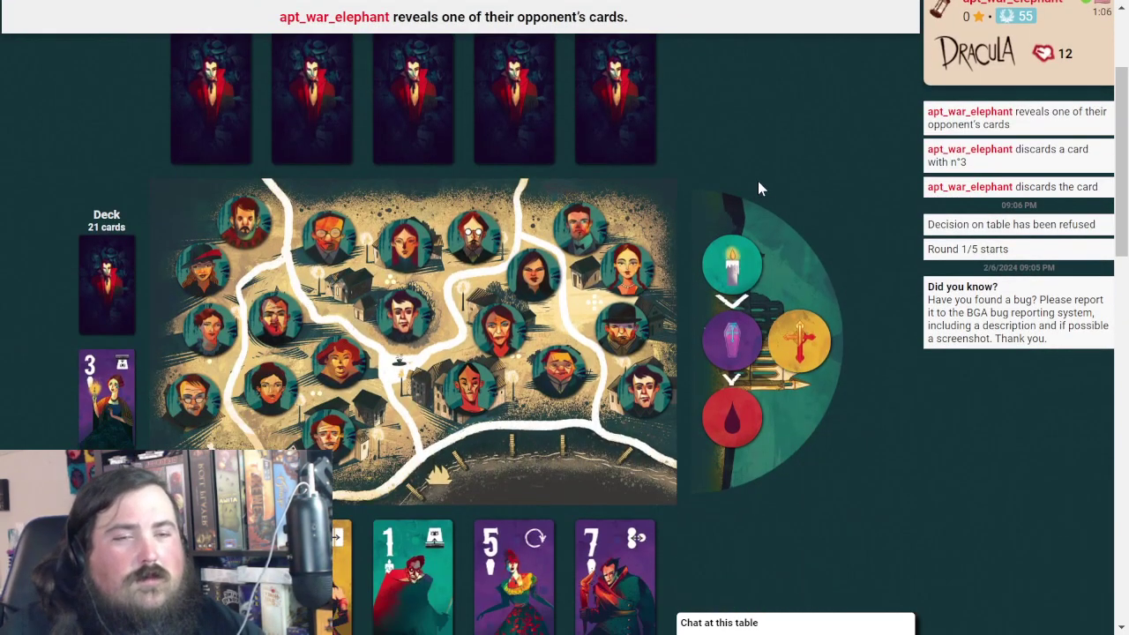
{"action": "scroll", "coordinate": [753, 156], "scroll_direction": "up", "scroll_amount": 2}
{"action": "scroll", "coordinate": [852, 247], "scroll_direction": "up", "scroll_amount": 1}
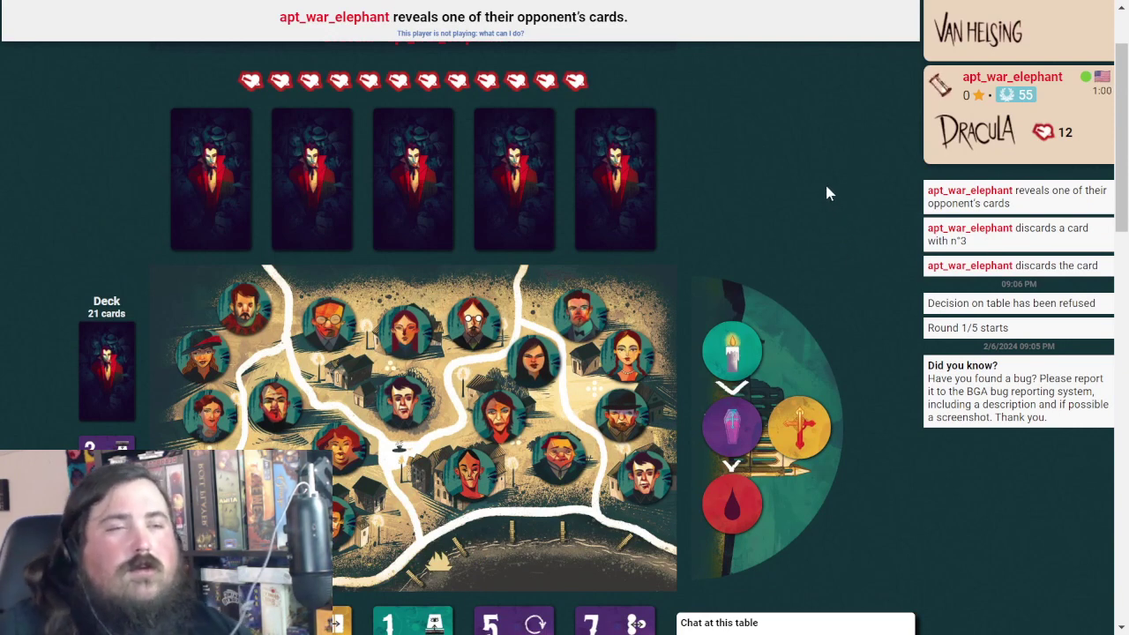
{"action": "scroll", "coordinate": [825, 182], "scroll_direction": "down", "scroll_amount": 2}
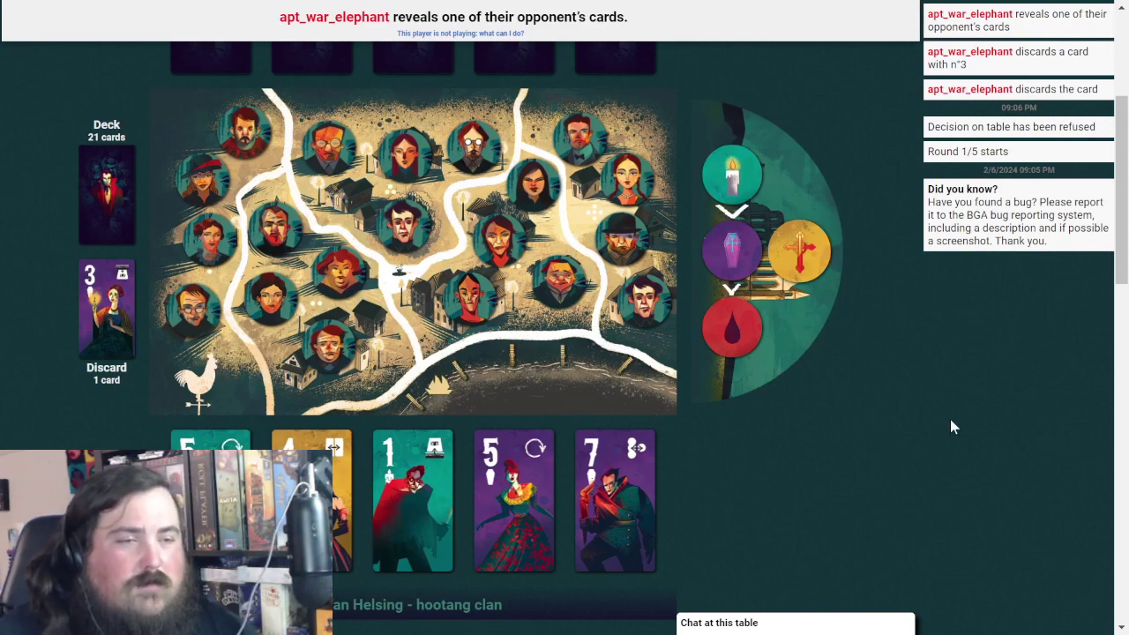
{"action": "scroll", "coordinate": [910, 455], "scroll_direction": "up", "scroll_amount": 5}
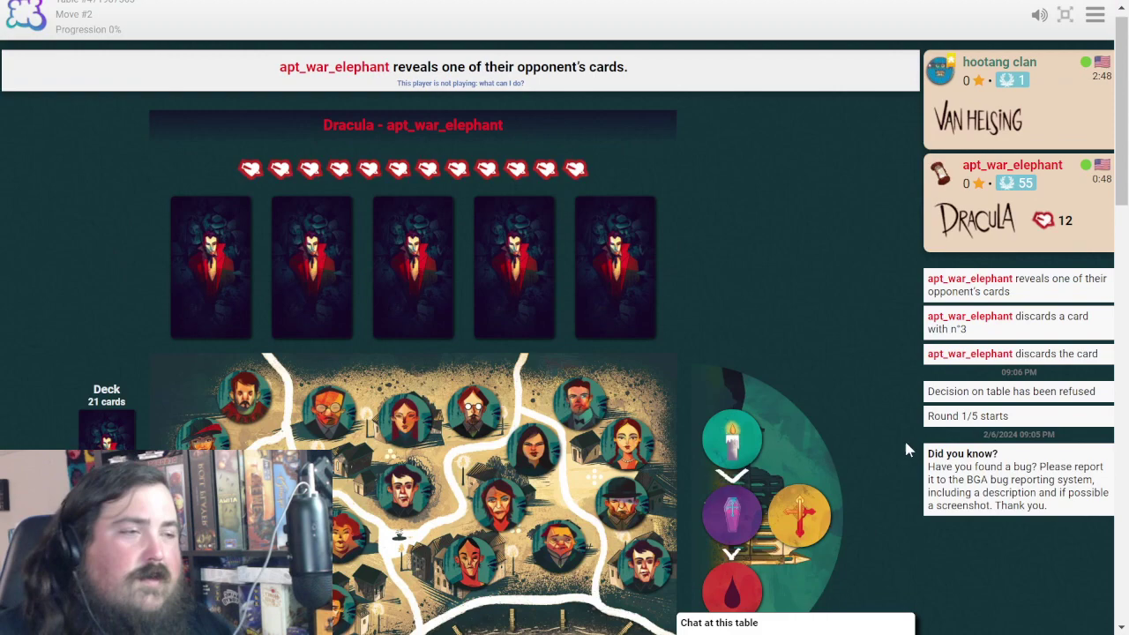
{"action": "scroll", "coordinate": [904, 437], "scroll_direction": "down", "scroll_amount": 5}
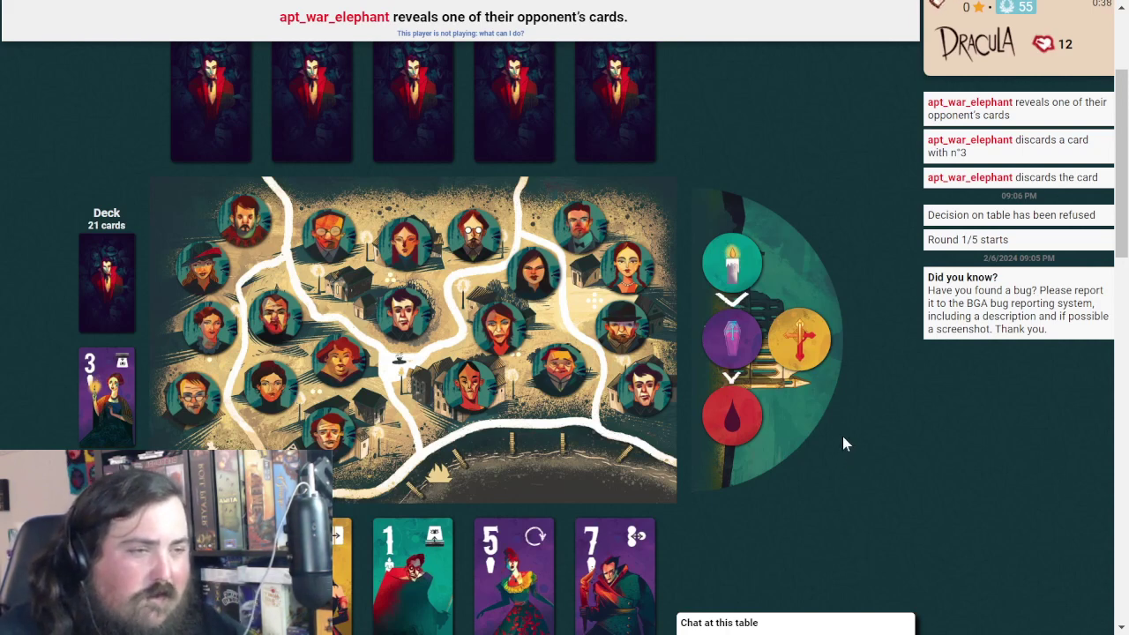
{"action": "scroll", "coordinate": [842, 430], "scroll_direction": "down", "scroll_amount": 3}
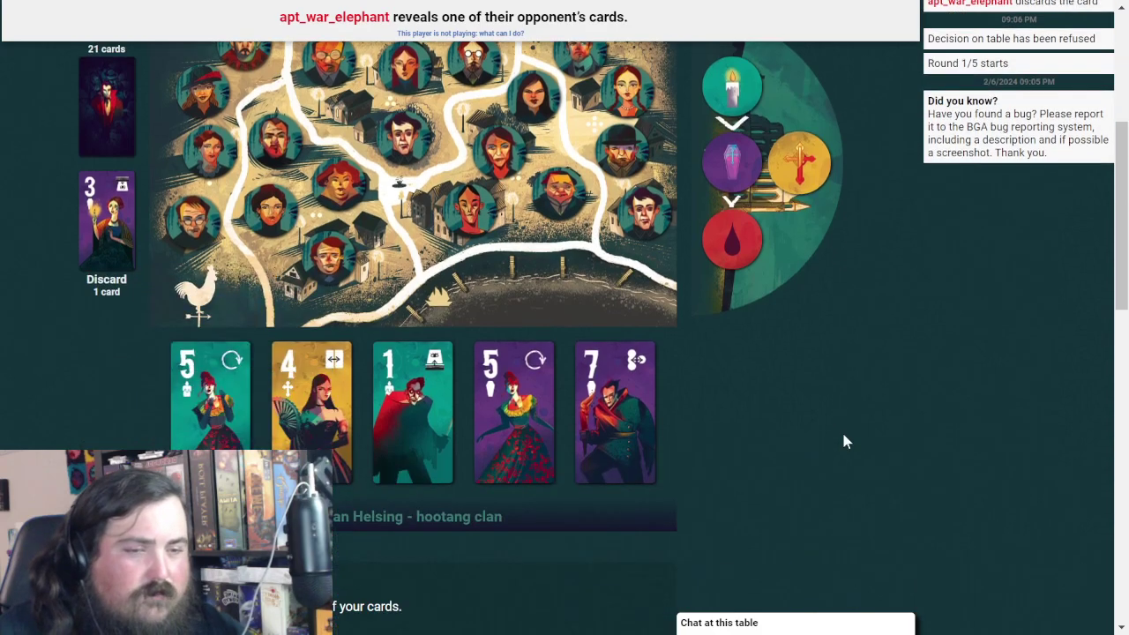
{"action": "scroll", "coordinate": [841, 430], "scroll_direction": "up", "scroll_amount": 5}
{"action": "scroll", "coordinate": [841, 429], "scroll_direction": "up", "scroll_amount": 3}
{"action": "scroll", "coordinate": [842, 430], "scroll_direction": "up", "scroll_amount": 2}
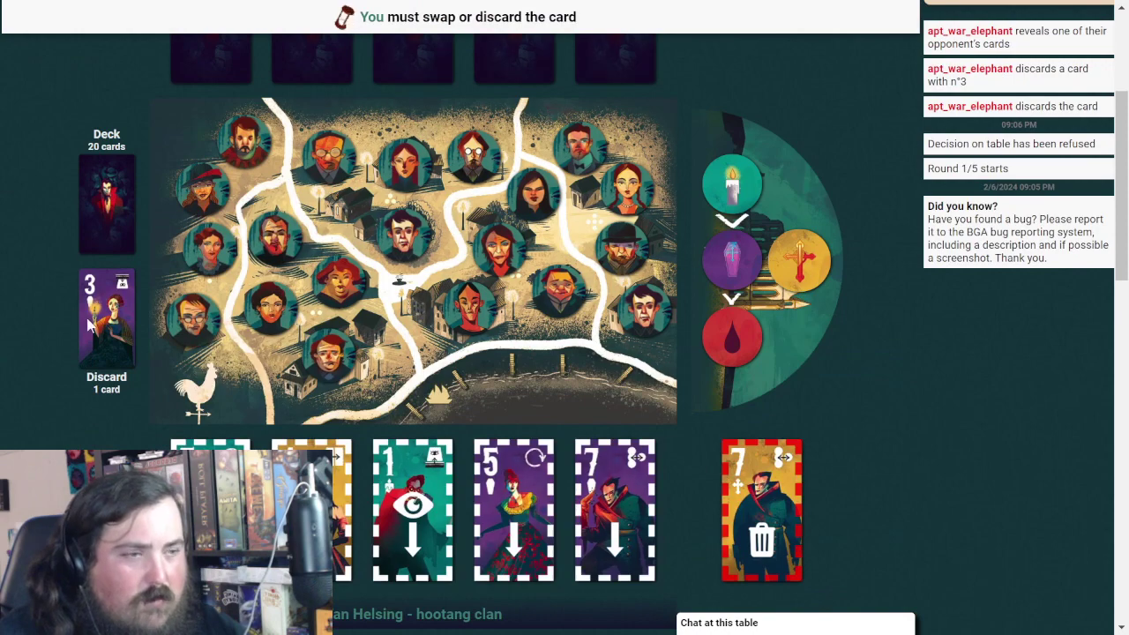
{"action": "scroll", "coordinate": [435, 325], "scroll_direction": "down", "scroll_amount": 5}
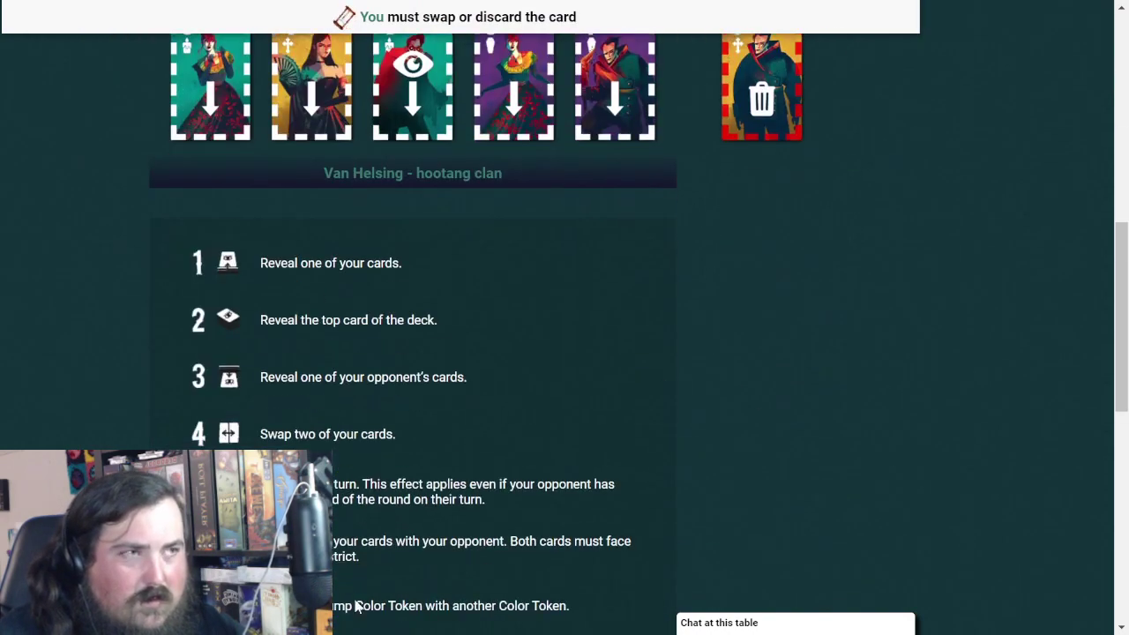
{"action": "scroll", "coordinate": [927, 479], "scroll_direction": "up", "scroll_amount": 2}
{"action": "scroll", "coordinate": [907, 443], "scroll_direction": "up", "scroll_amount": 2}
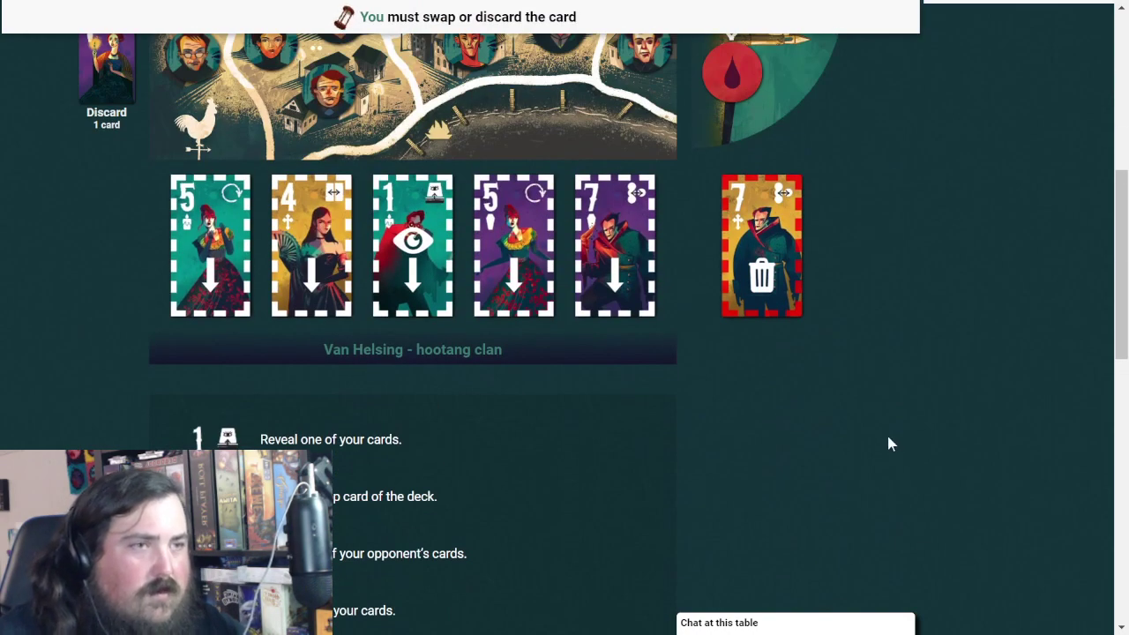
{"action": "scroll", "coordinate": [890, 441], "scroll_direction": "up", "scroll_amount": 2}
{"action": "scroll", "coordinate": [889, 432], "scroll_direction": "up", "scroll_amount": 2}
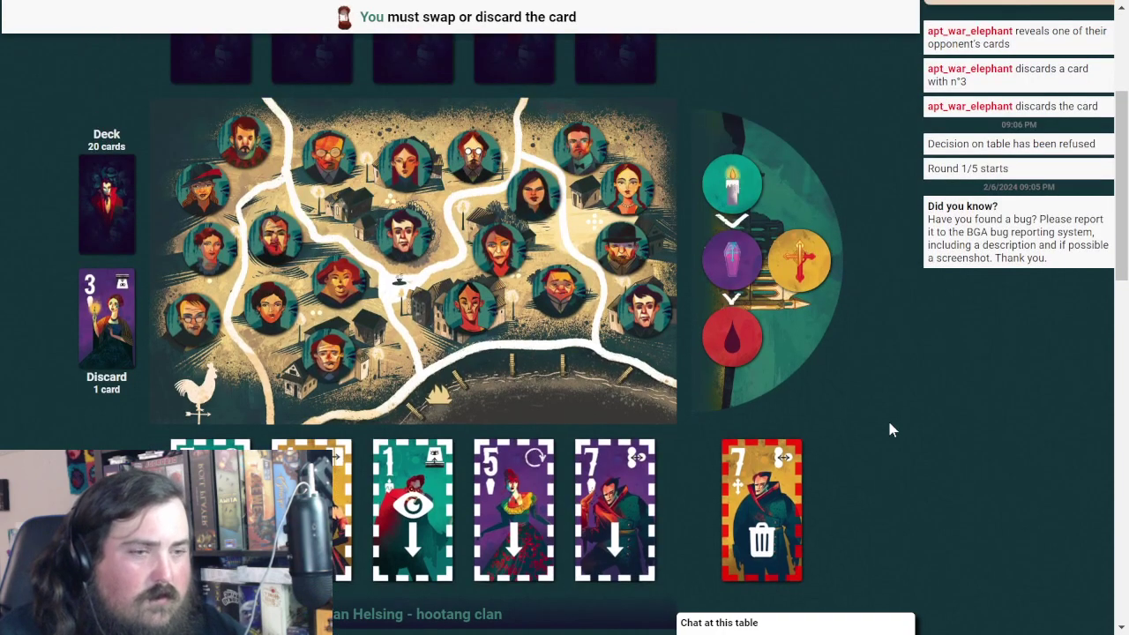
{"action": "scroll", "coordinate": [885, 399], "scroll_direction": "down", "scroll_amount": 3}
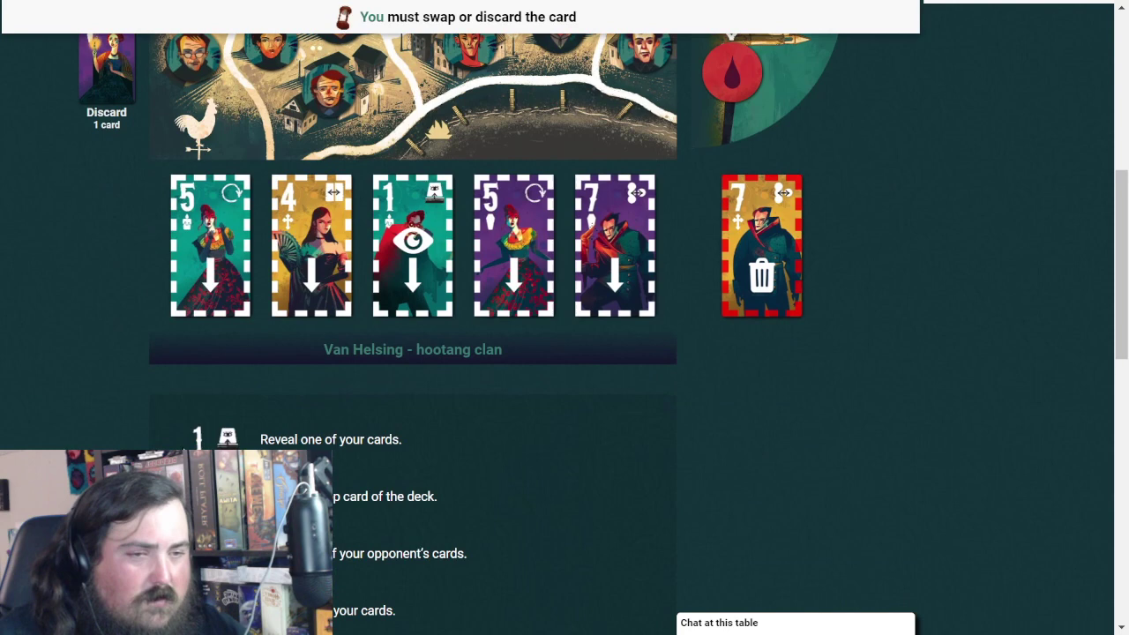
{"action": "mouse_move", "coordinate": [412, 245]}
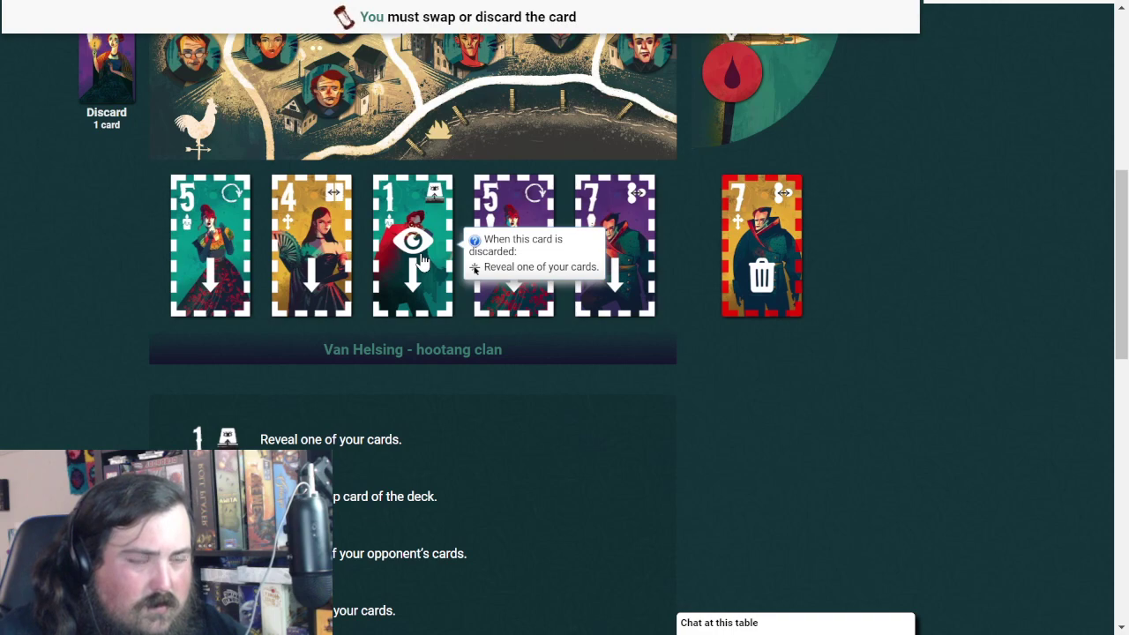
{"action": "scroll", "coordinate": [468, 392], "scroll_direction": "down", "scroll_amount": 1}
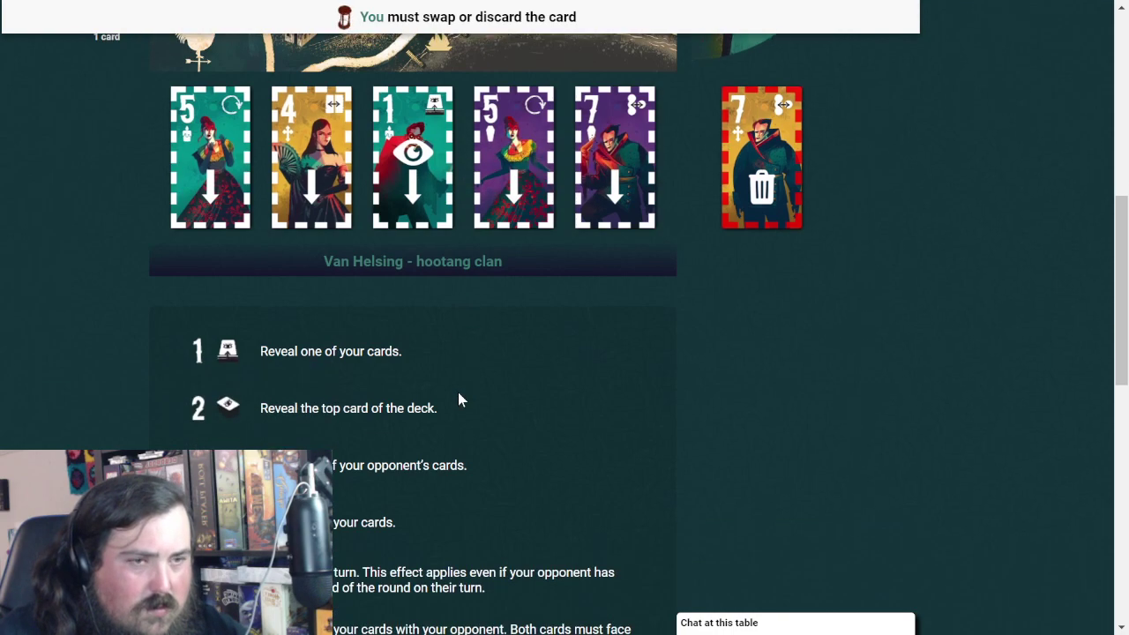
{"action": "scroll", "coordinate": [458, 392], "scroll_direction": "up", "scroll_amount": 1}
{"action": "scroll", "coordinate": [457, 392], "scroll_direction": "down", "scroll_amount": 1}
{"action": "scroll", "coordinate": [458, 392], "scroll_direction": "down", "scroll_amount": 1}
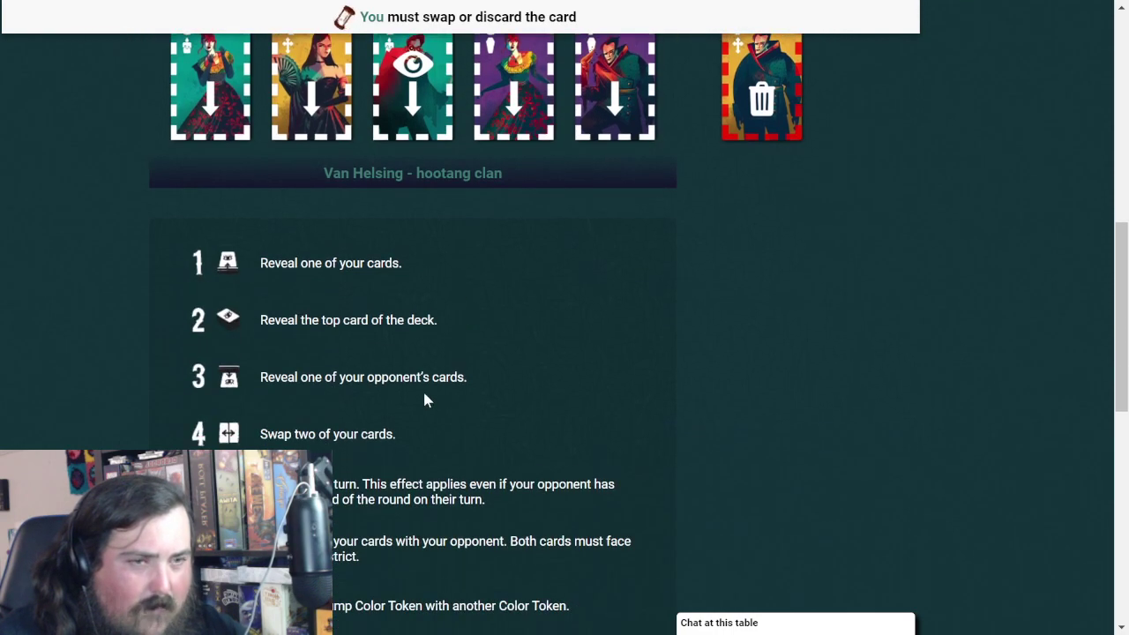
{"action": "scroll", "coordinate": [458, 392], "scroll_direction": "up", "scroll_amount": 2}
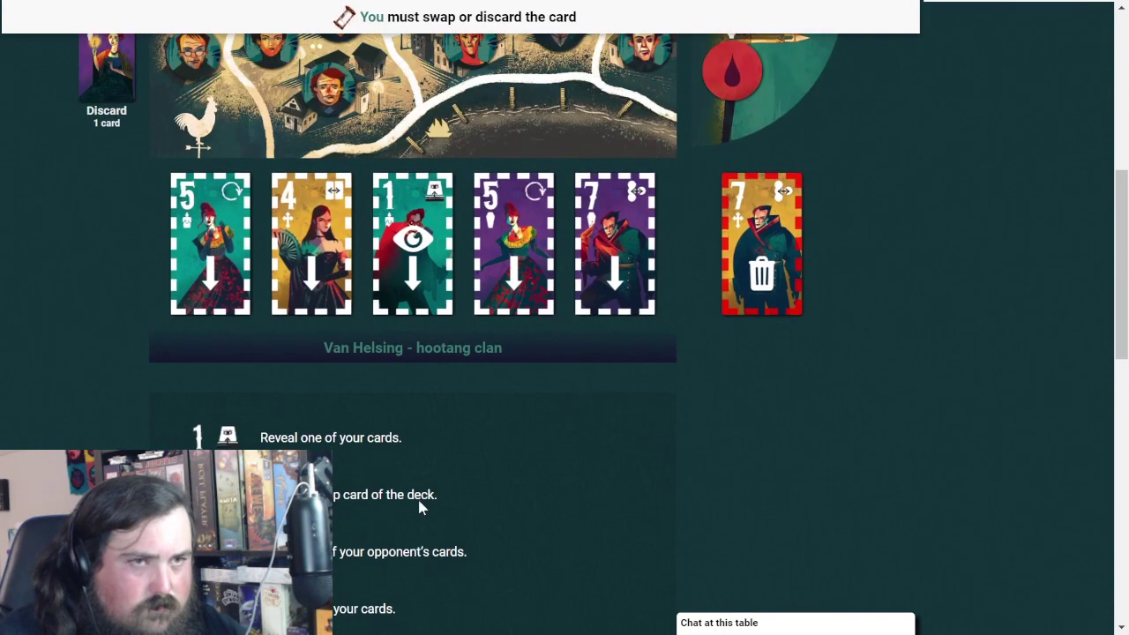
Swap the drawn 7 in for the teal 5 and the drawn 6 for the 1, then reveal the purple 5
{"action": "left_click", "coordinate": [222, 264]}
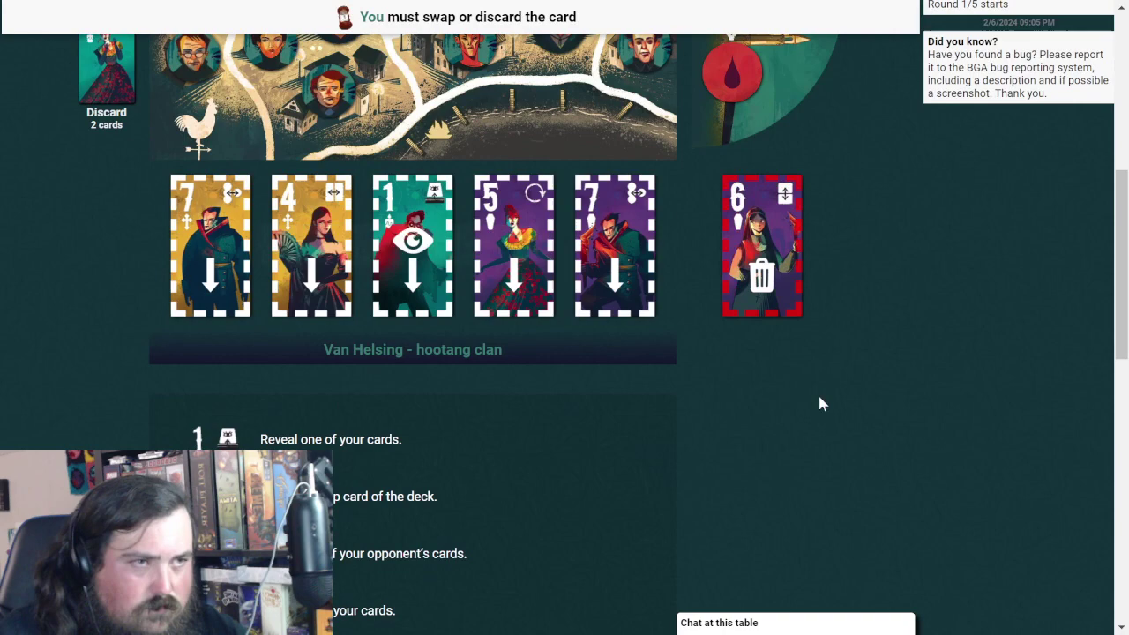
{"action": "scroll", "coordinate": [818, 392], "scroll_direction": "up", "scroll_amount": 3}
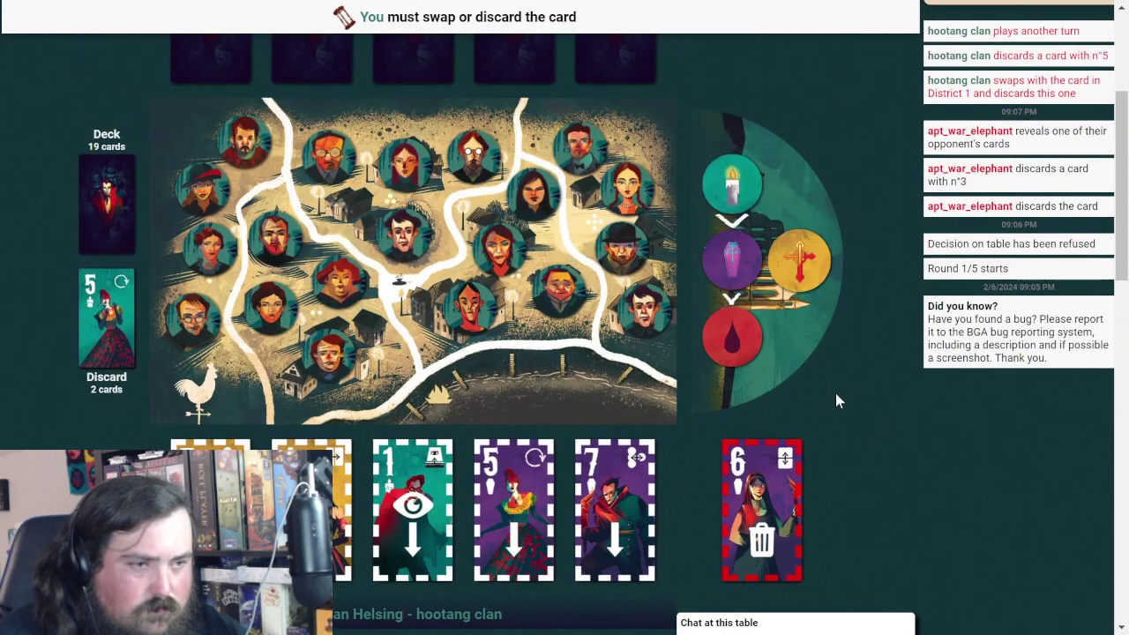
{"action": "scroll", "coordinate": [835, 393], "scroll_direction": "down", "scroll_amount": 2}
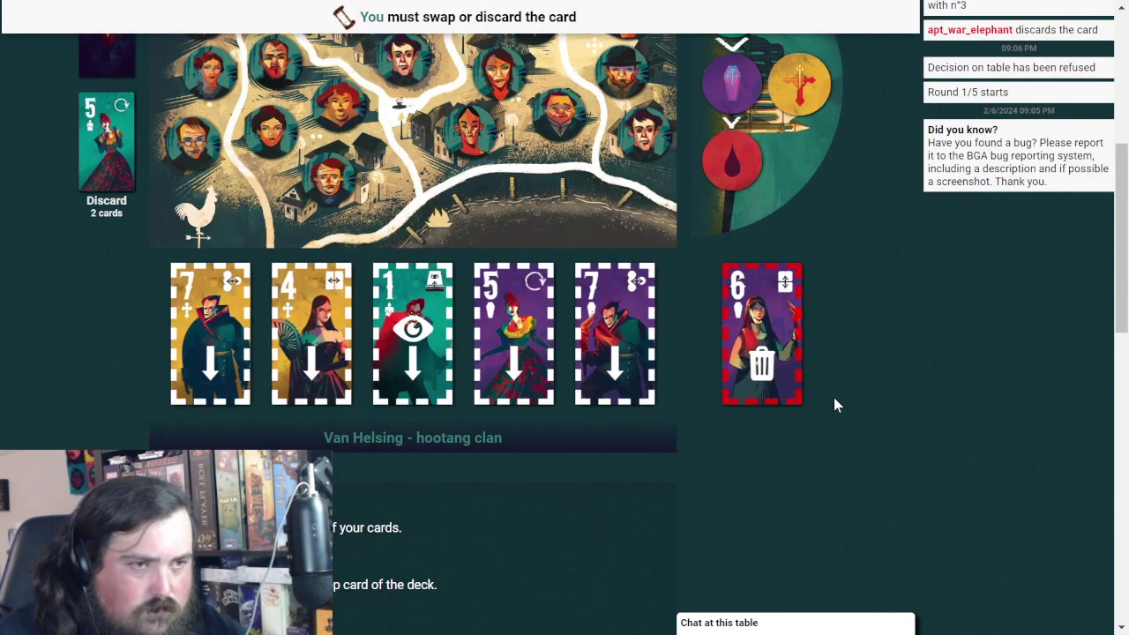
{"action": "mouse_move", "coordinate": [412, 510]}
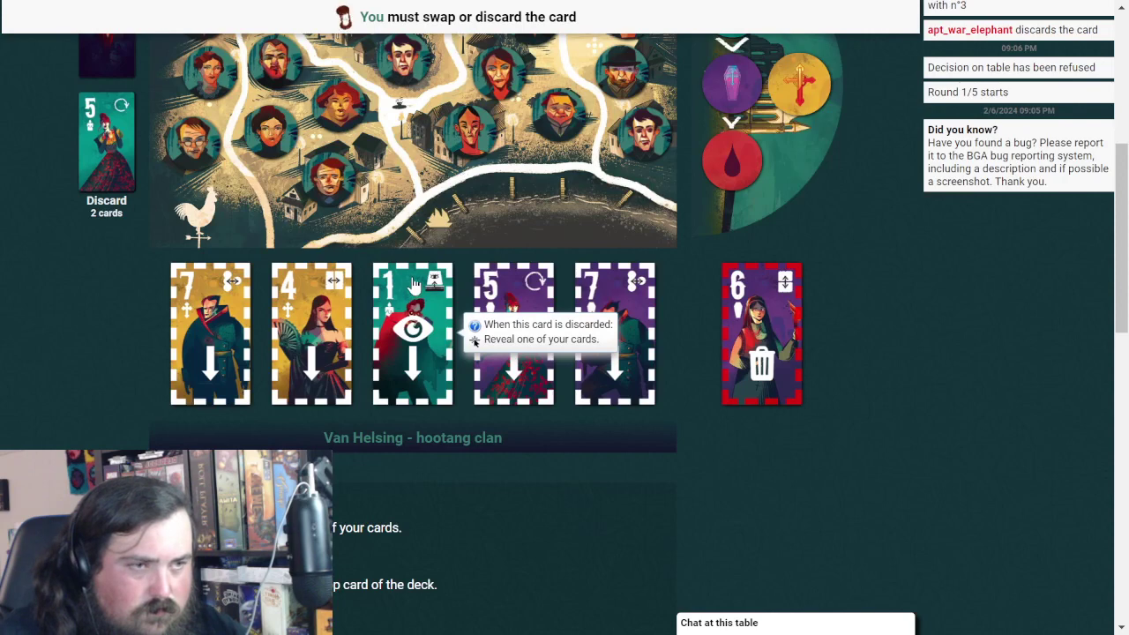
{"action": "left_click", "coordinate": [413, 289]}
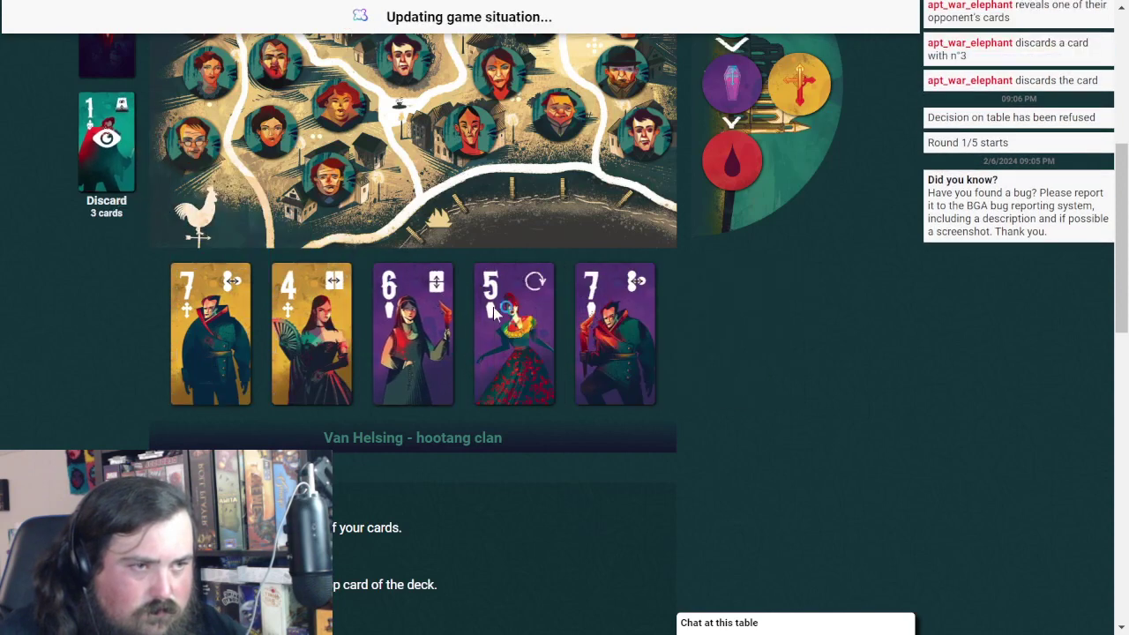
{"action": "left_click", "coordinate": [511, 310]}
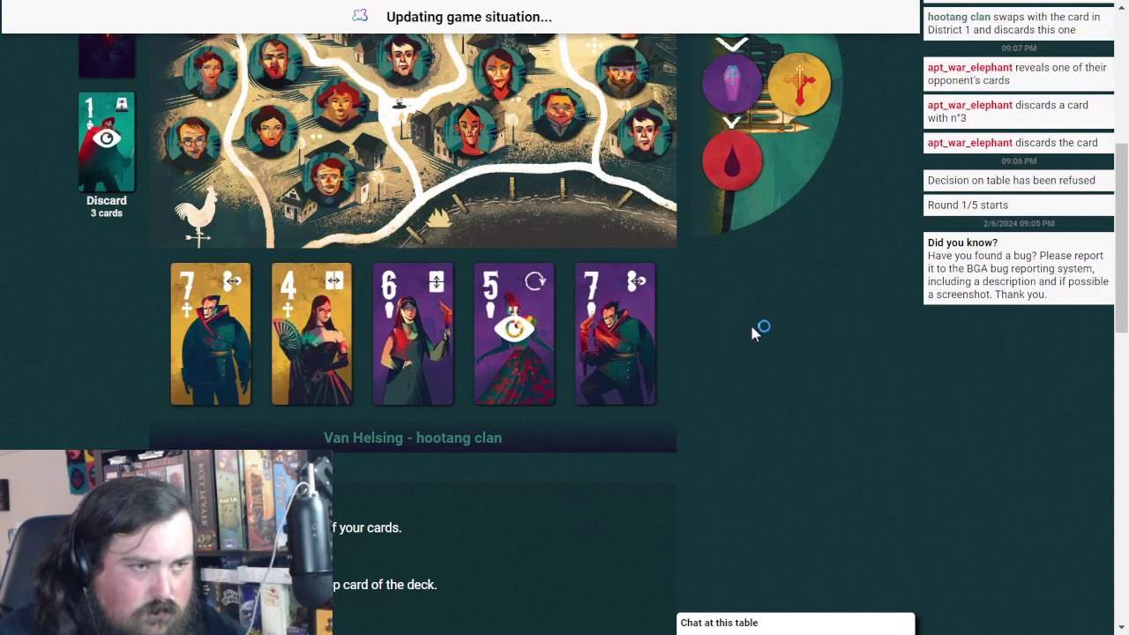
{"action": "scroll", "coordinate": [761, 323], "scroll_direction": "down", "scroll_amount": 5}
{"action": "scroll", "coordinate": [770, 337], "scroll_direction": "up", "scroll_amount": 4}
{"action": "scroll", "coordinate": [770, 337], "scroll_direction": "up", "scroll_amount": 3}
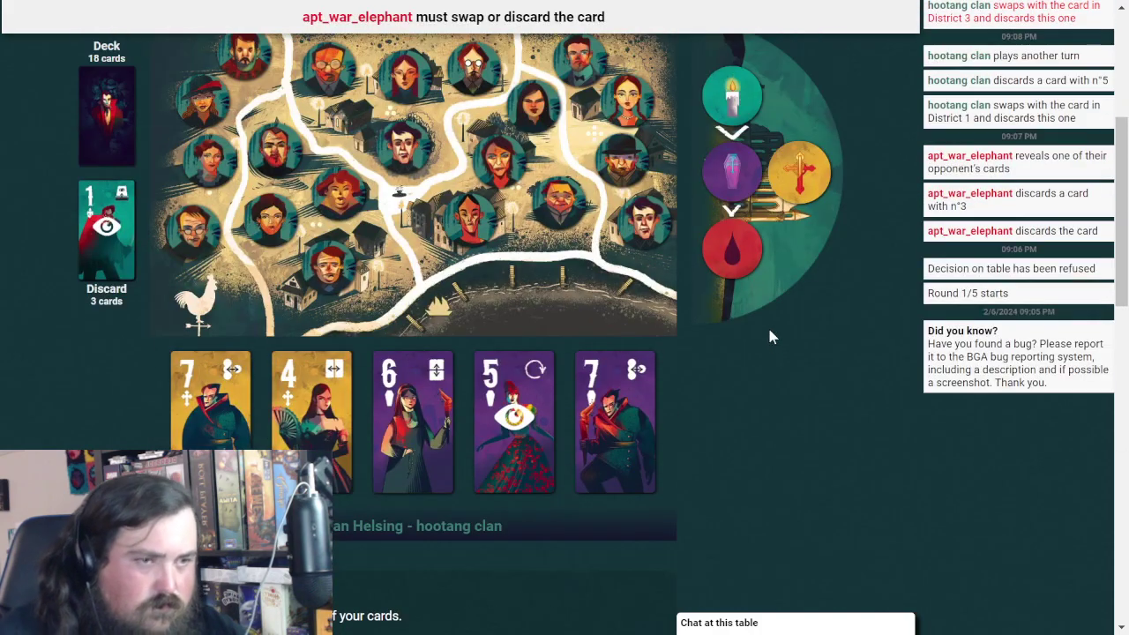
{"action": "scroll", "coordinate": [767, 324], "scroll_direction": "up", "scroll_amount": 3}
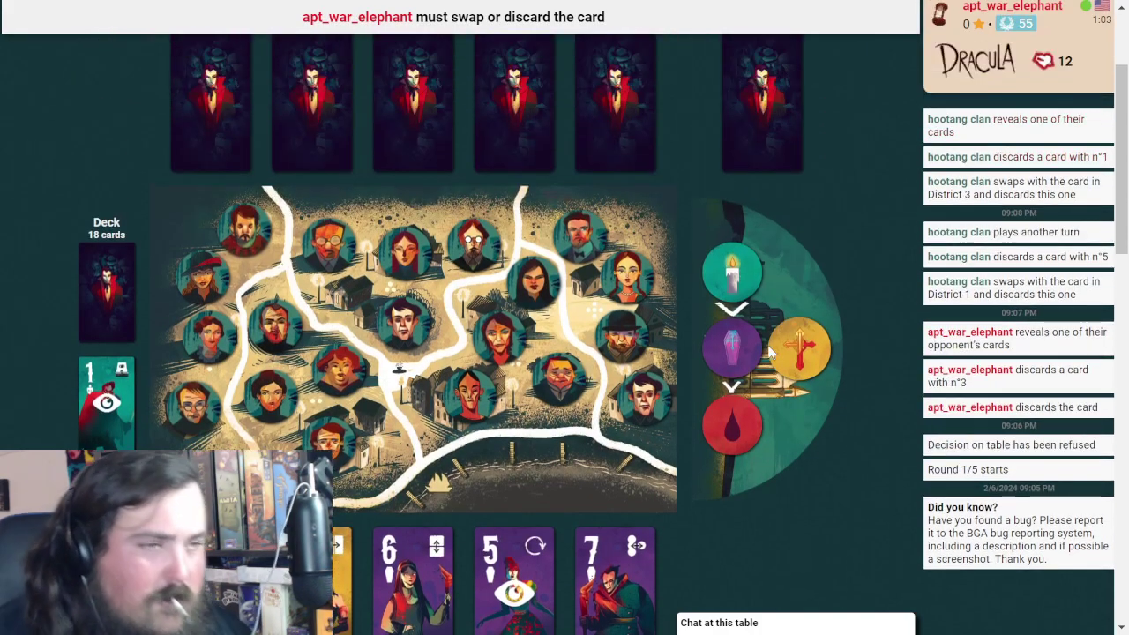
{"action": "scroll", "coordinate": [759, 388], "scroll_direction": "up", "scroll_amount": 3}
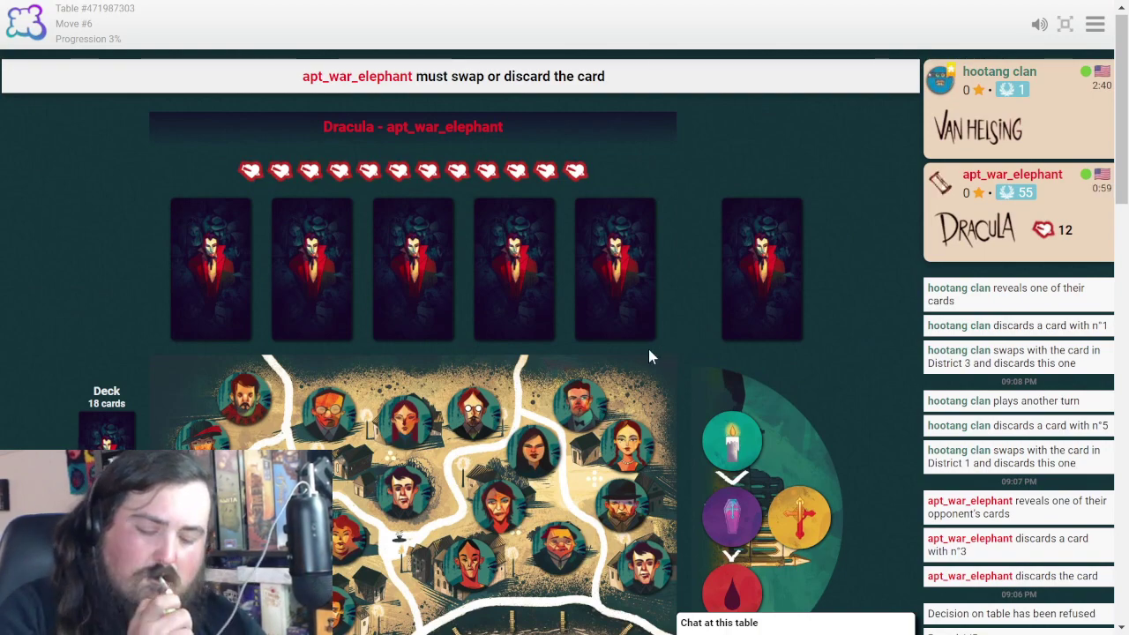
{"action": "scroll", "coordinate": [780, 346], "scroll_direction": "down", "scroll_amount": 1}
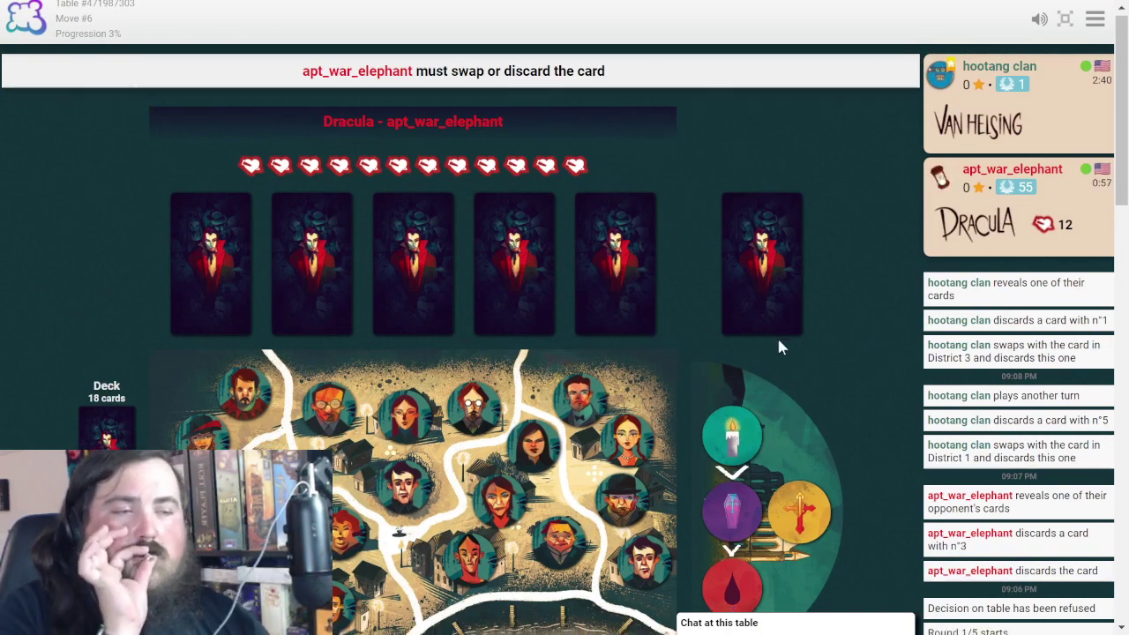
{"action": "scroll", "coordinate": [780, 346], "scroll_direction": "down", "scroll_amount": 4}
{"action": "scroll", "coordinate": [776, 359], "scroll_direction": "down", "scroll_amount": 3}
{"action": "scroll", "coordinate": [794, 391], "scroll_direction": "down", "scroll_amount": 3}
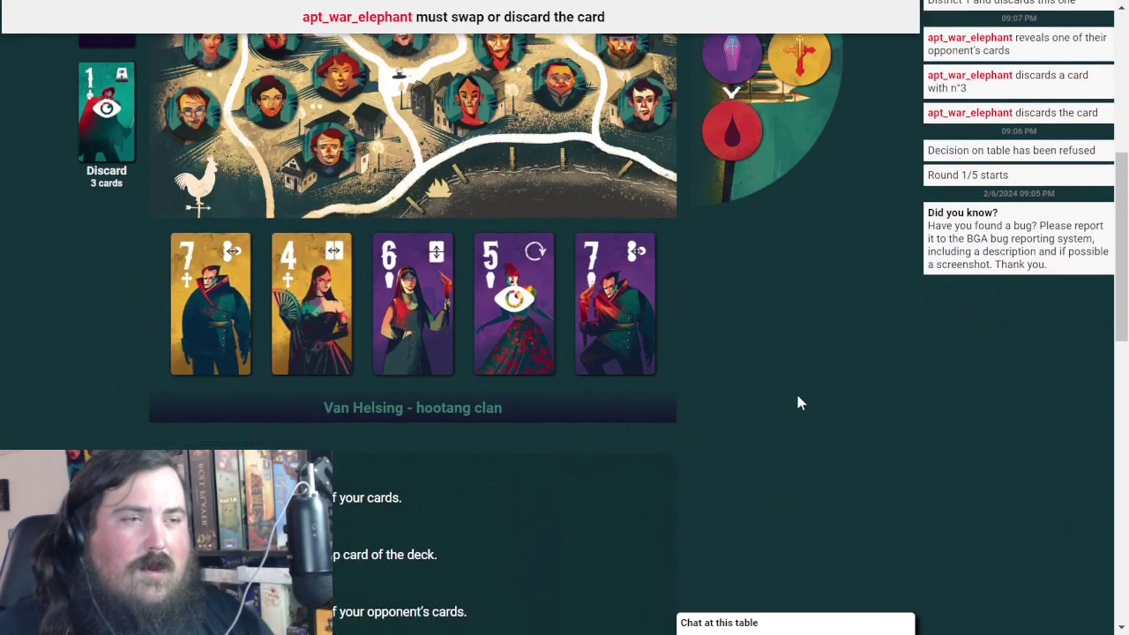
{"action": "scroll", "coordinate": [800, 402], "scroll_direction": "down", "scroll_amount": 3}
{"action": "scroll", "coordinate": [800, 402], "scroll_direction": "up", "scroll_amount": 5}
{"action": "scroll", "coordinate": [800, 402], "scroll_direction": "up", "scroll_amount": 5}
{"action": "scroll", "coordinate": [800, 402], "scroll_direction": "up", "scroll_amount": 2}
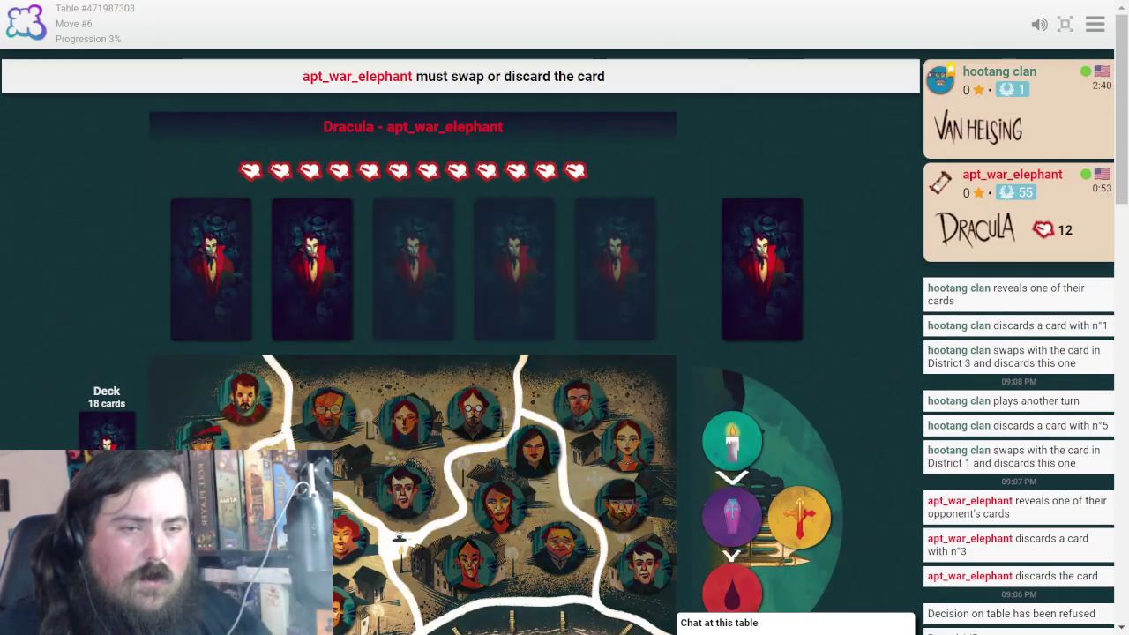
{"action": "scroll", "coordinate": [695, 465], "scroll_direction": "down", "scroll_amount": 1}
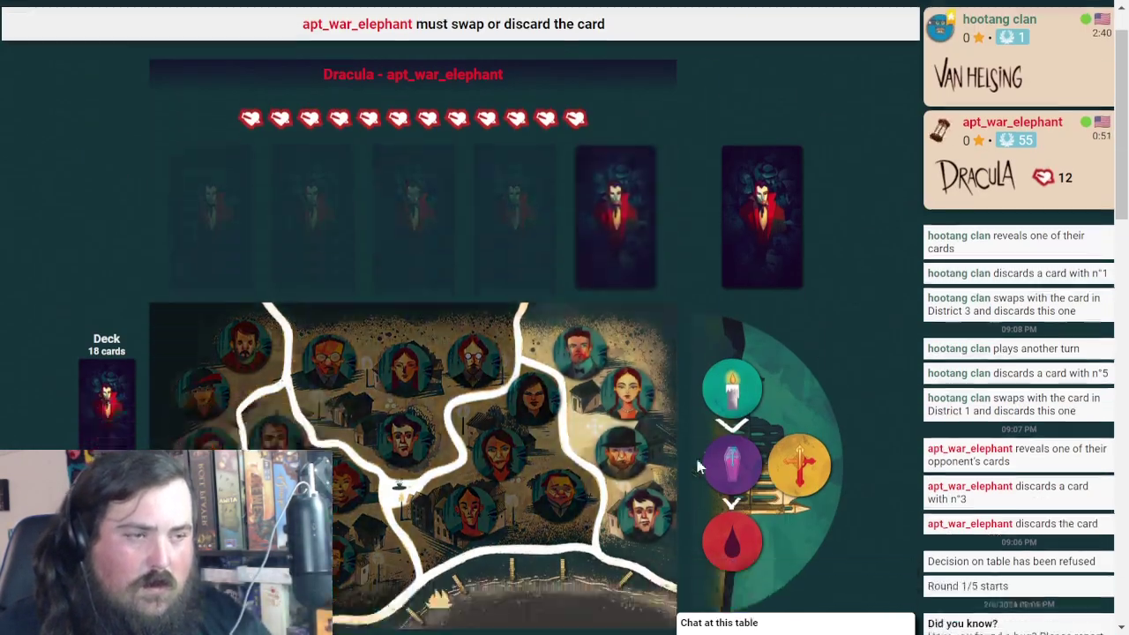
{"action": "scroll", "coordinate": [695, 465], "scroll_direction": "down", "scroll_amount": 2}
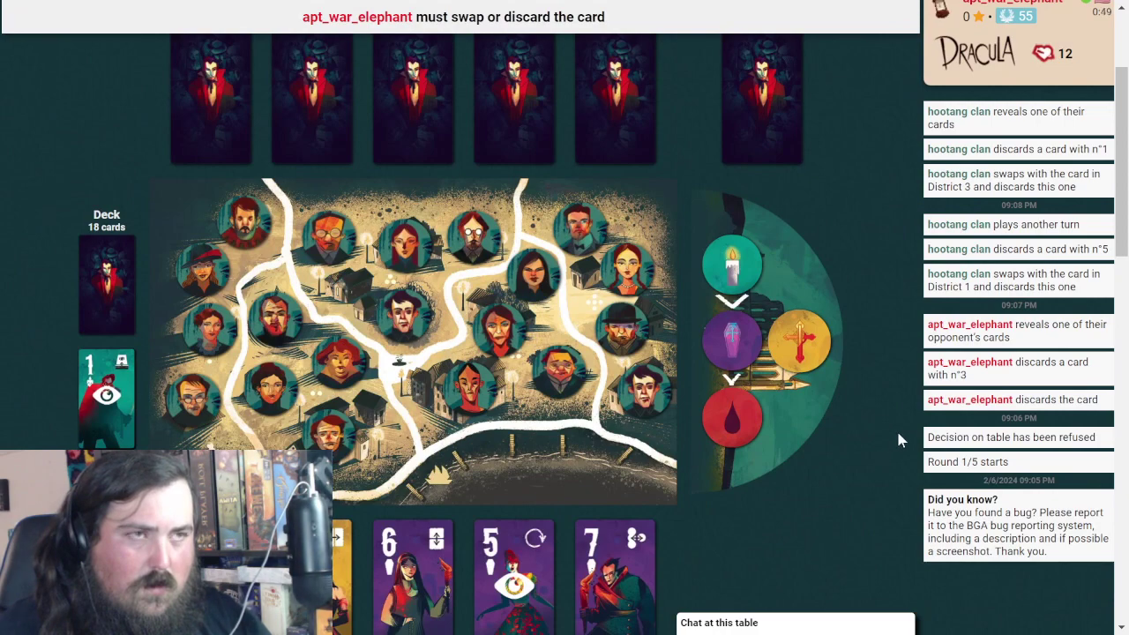
{"action": "scroll", "coordinate": [896, 428], "scroll_direction": "up", "scroll_amount": 3}
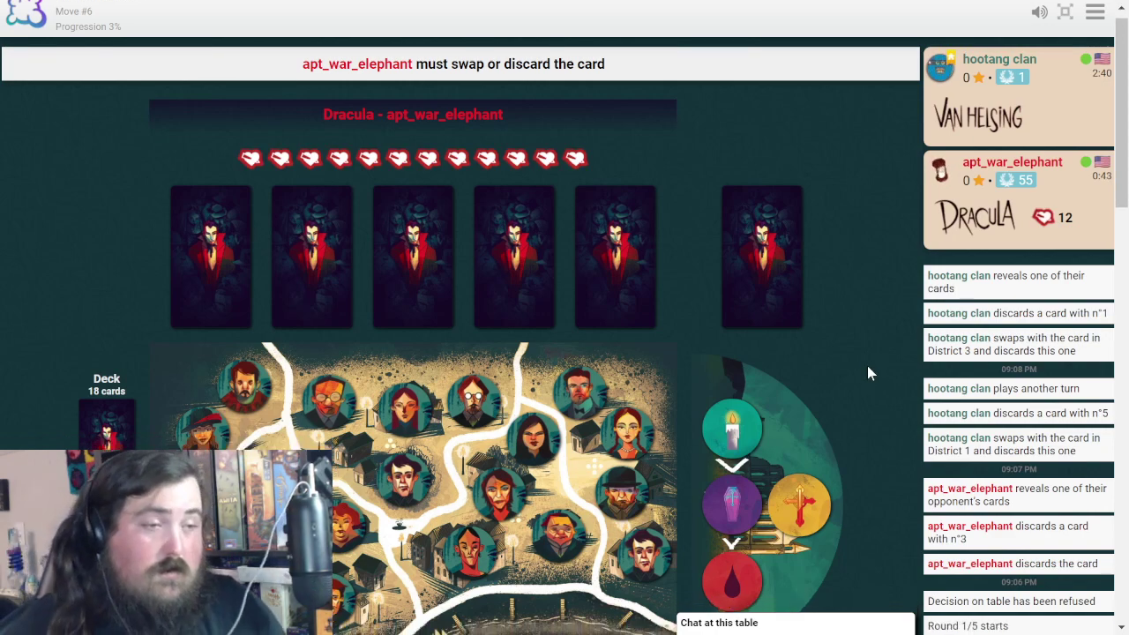
{"action": "scroll", "coordinate": [867, 365], "scroll_direction": "down", "scroll_amount": 3}
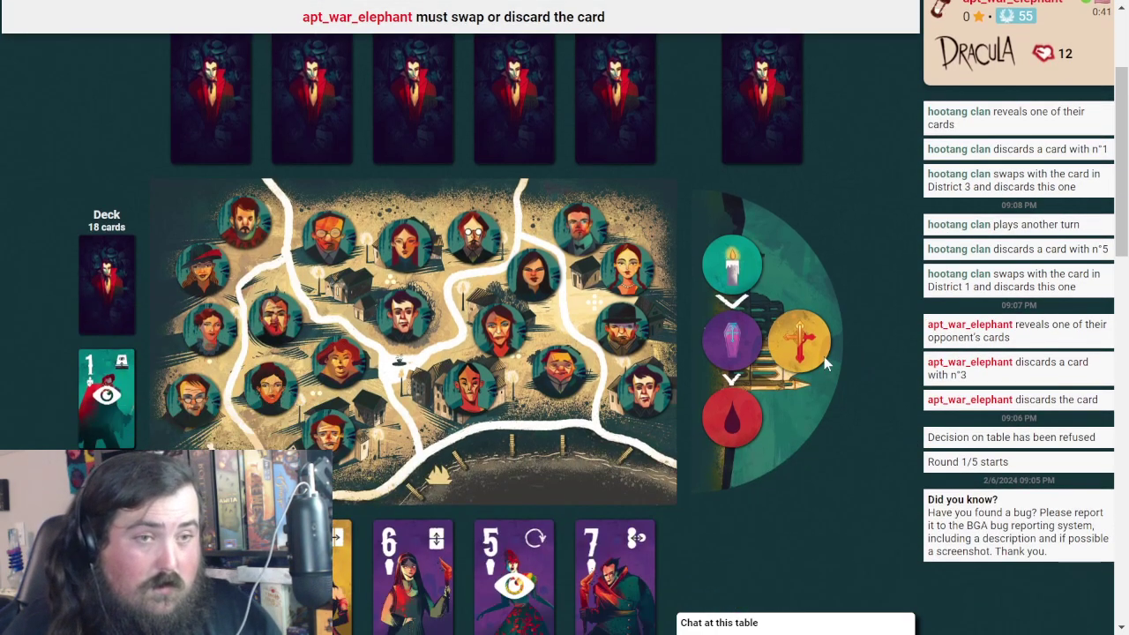
{"action": "scroll", "coordinate": [824, 356], "scroll_direction": "up", "scroll_amount": 3}
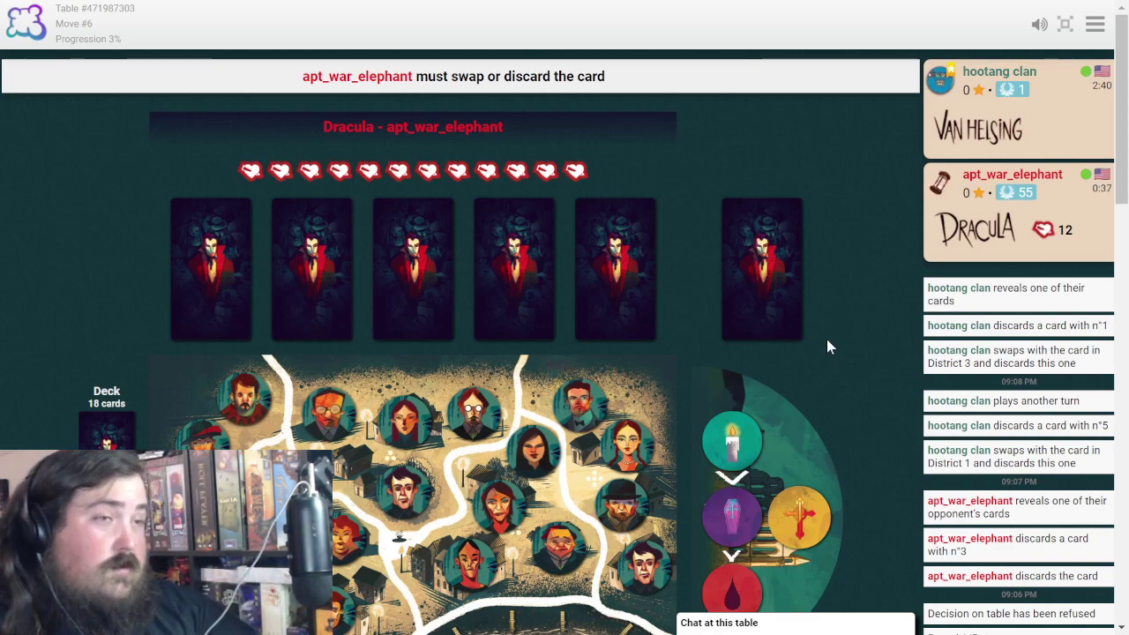
{"action": "scroll", "coordinate": [811, 342], "scroll_direction": "down", "scroll_amount": 3}
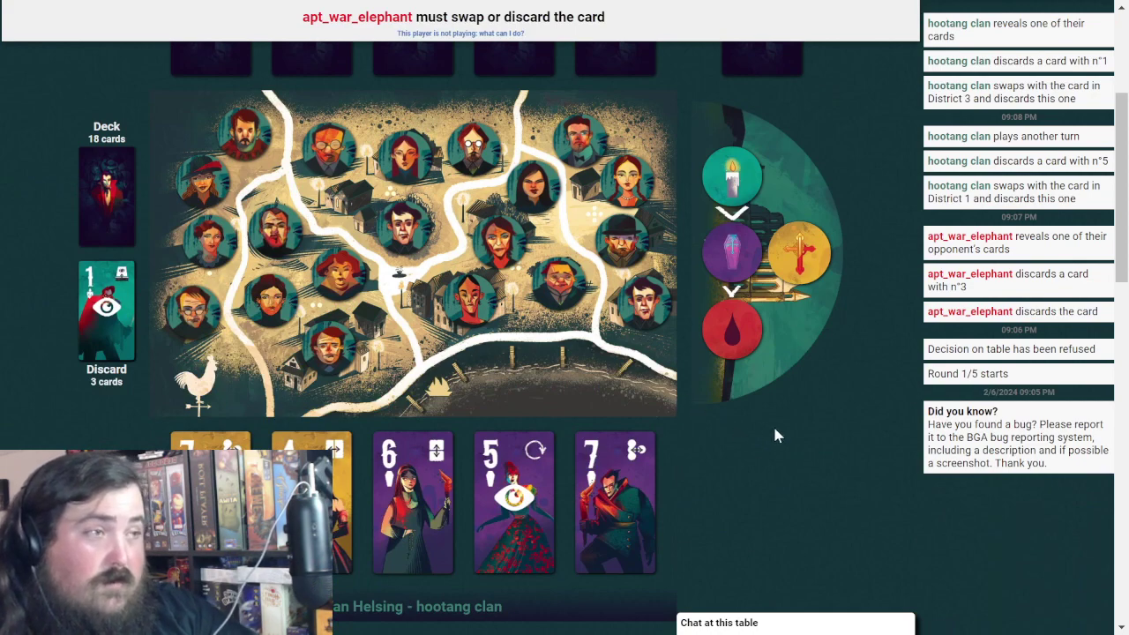
{"action": "scroll", "coordinate": [804, 451], "scroll_direction": "up", "scroll_amount": 3}
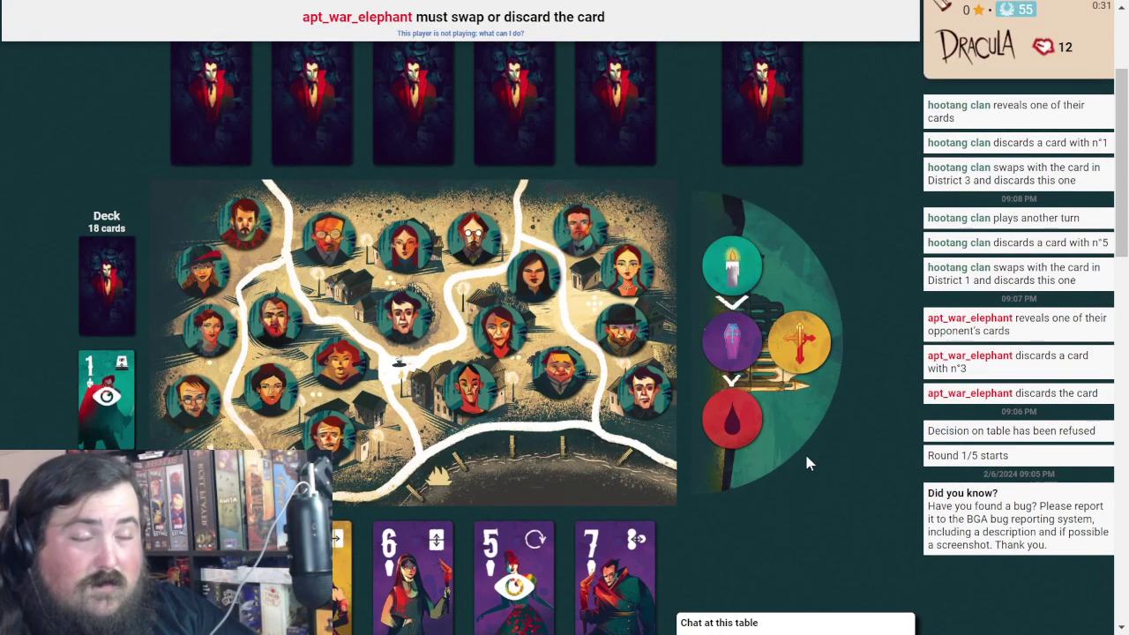
{"action": "scroll", "coordinate": [805, 450], "scroll_direction": "up", "scroll_amount": 3}
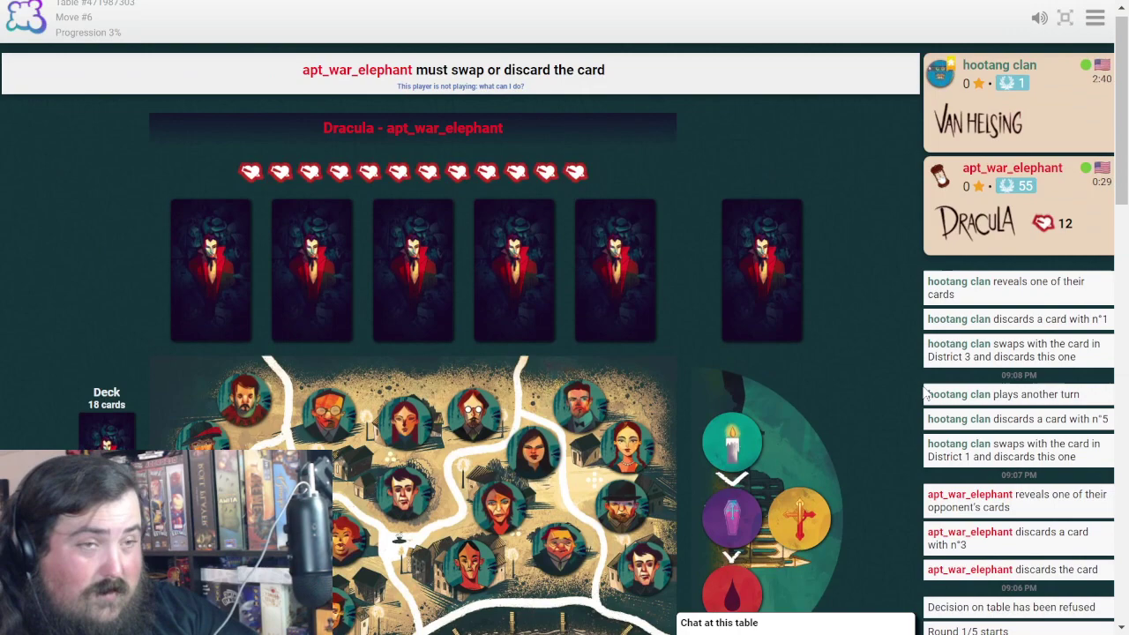
{"action": "scroll", "coordinate": [885, 499], "scroll_direction": "down", "scroll_amount": 3}
{"action": "scroll", "coordinate": [885, 499], "scroll_direction": "down", "scroll_amount": 2}
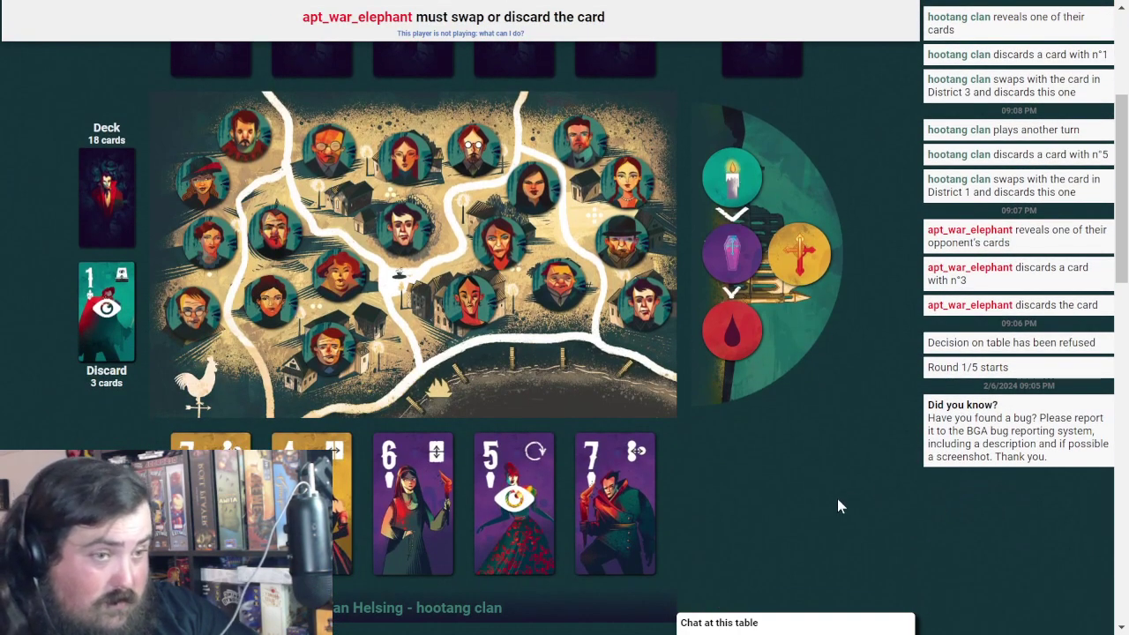
{"action": "scroll", "coordinate": [837, 498], "scroll_direction": "up", "scroll_amount": 3}
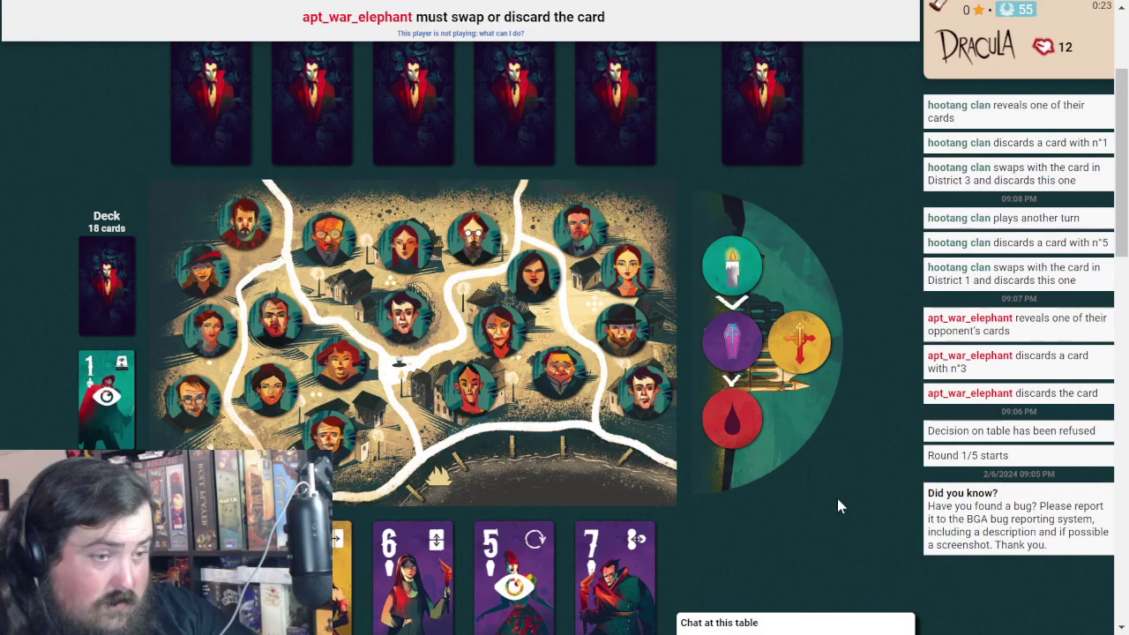
{"action": "scroll", "coordinate": [837, 499], "scroll_direction": "up", "scroll_amount": 2}
{"action": "scroll", "coordinate": [837, 498], "scroll_direction": "up", "scroll_amount": 2}
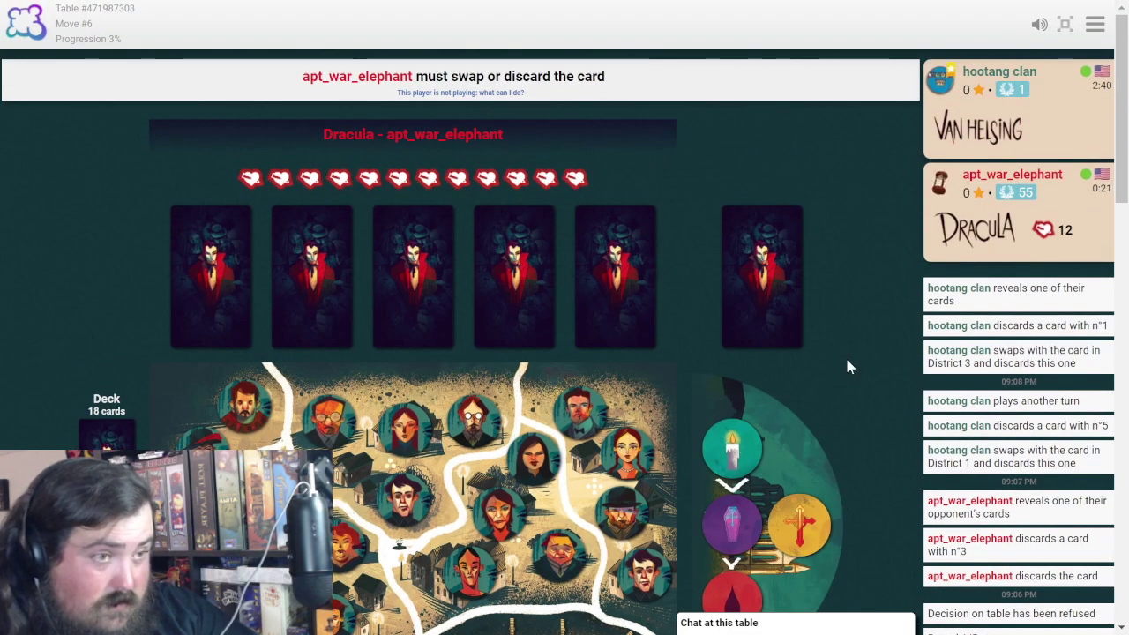
{"action": "scroll", "coordinate": [845, 355], "scroll_direction": "down", "scroll_amount": 3}
{"action": "scroll", "coordinate": [831, 354], "scroll_direction": "down", "scroll_amount": 2}
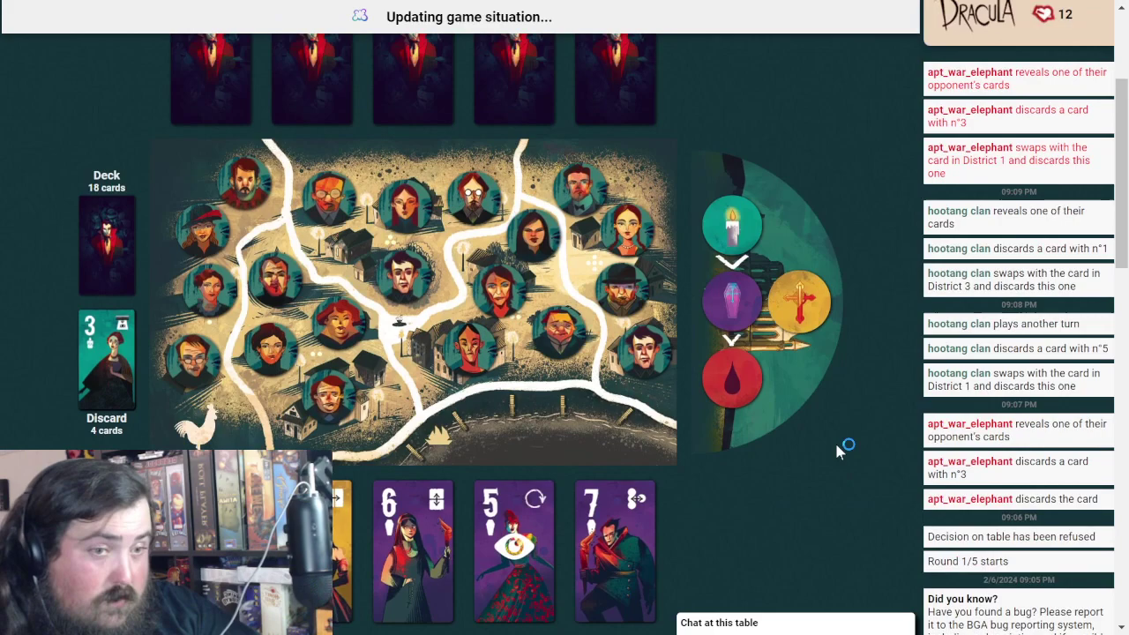
{"action": "scroll", "coordinate": [809, 337], "scroll_direction": "down", "scroll_amount": 3}
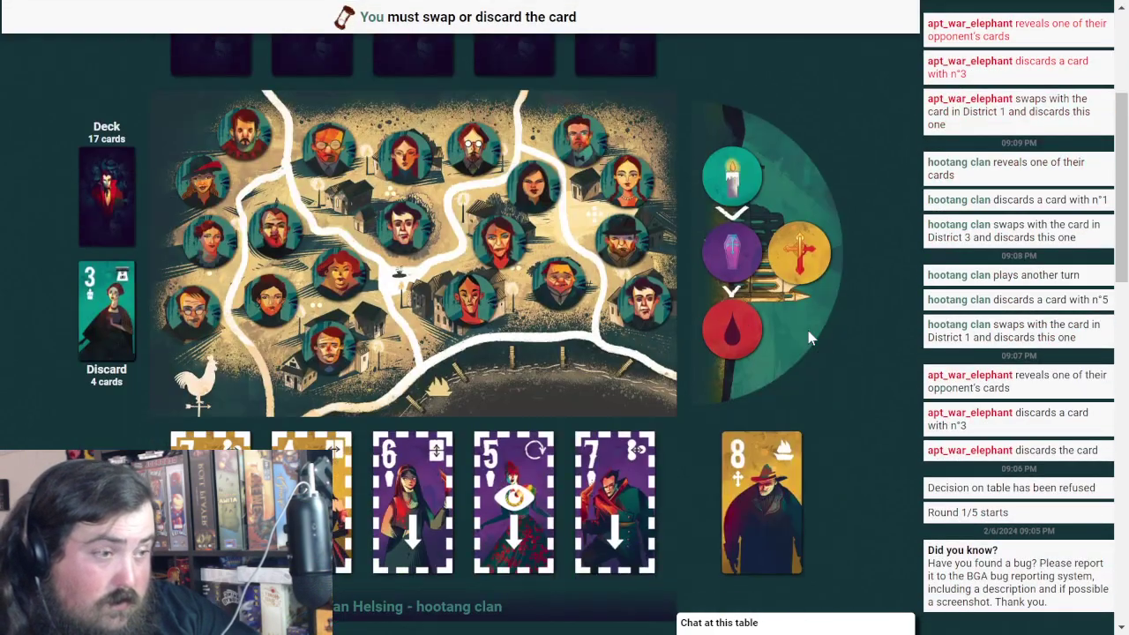
{"action": "scroll", "coordinate": [877, 381], "scroll_direction": "down", "scroll_amount": 3}
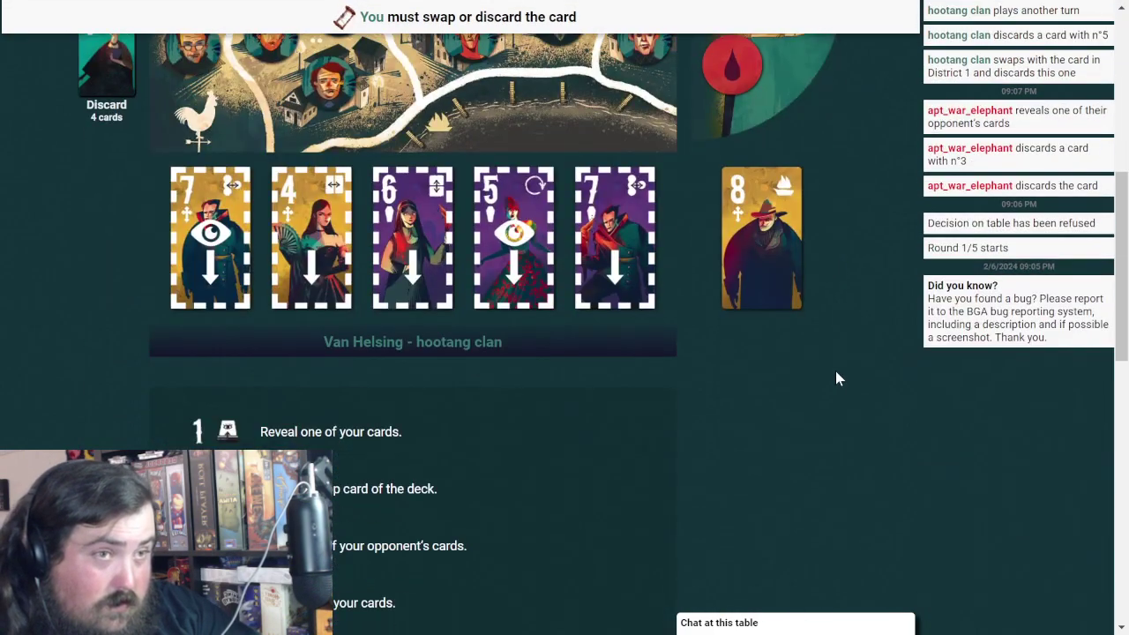
{"action": "scroll", "coordinate": [836, 370], "scroll_direction": "down", "scroll_amount": 1}
{"action": "scroll", "coordinate": [827, 373], "scroll_direction": "up", "scroll_amount": 2}
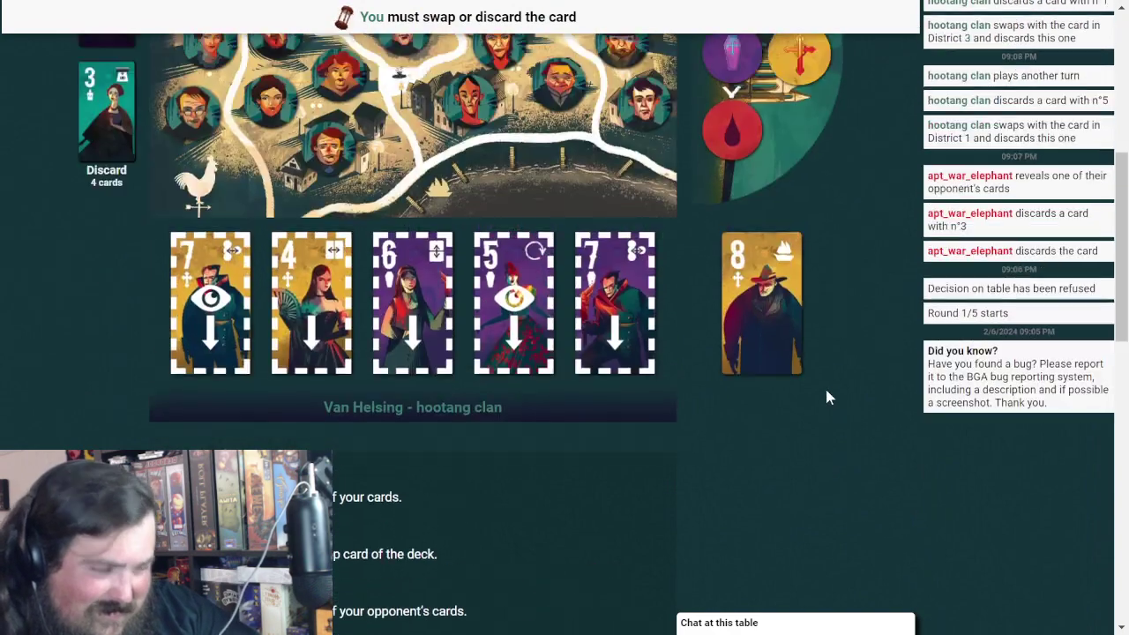
{"action": "scroll", "coordinate": [832, 384], "scroll_direction": "down", "scroll_amount": 2}
{"action": "scroll", "coordinate": [830, 386], "scroll_direction": "down", "scroll_amount": 1}
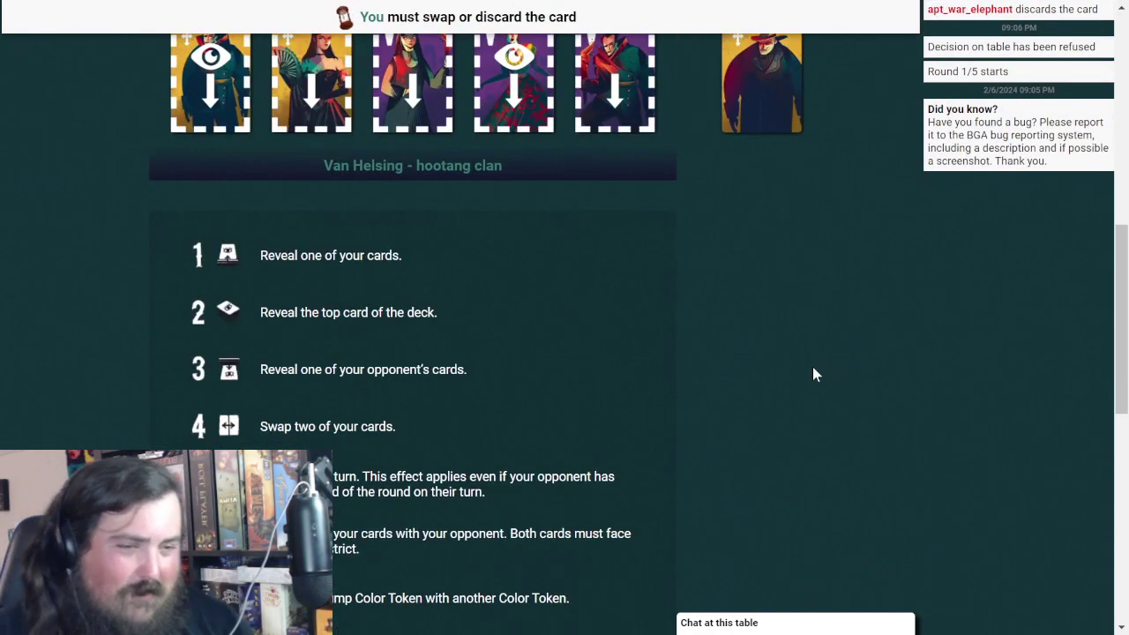
{"action": "scroll", "coordinate": [826, 361], "scroll_direction": "up", "scroll_amount": 3}
{"action": "scroll", "coordinate": [812, 374], "scroll_direction": "down", "scroll_amount": 3}
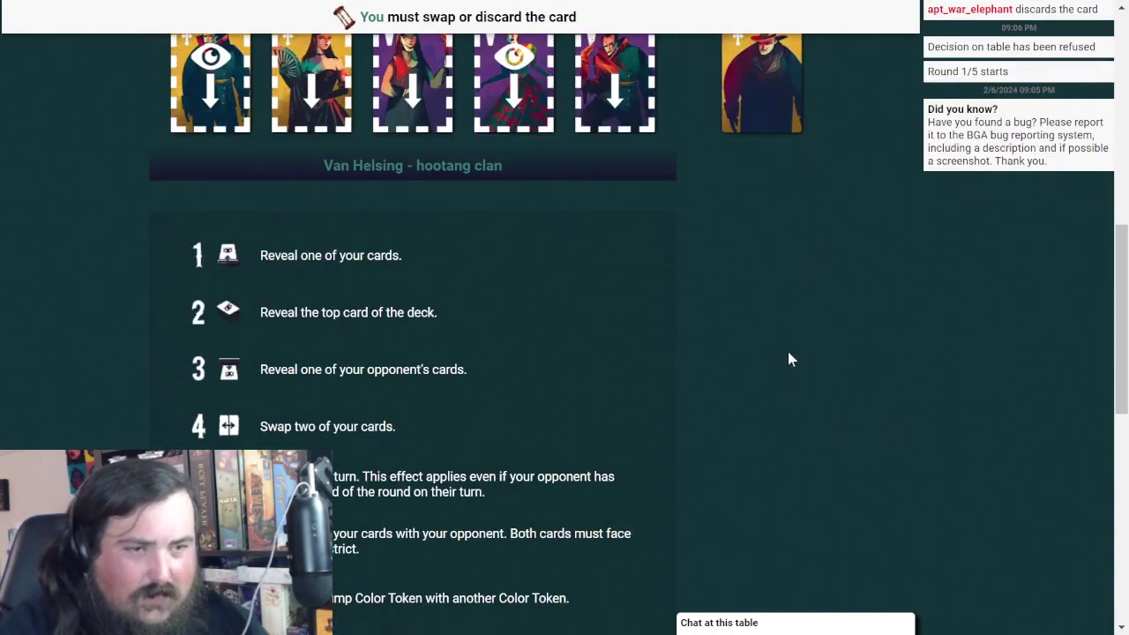
{"action": "scroll", "coordinate": [719, 331], "scroll_direction": "up", "scroll_amount": 3}
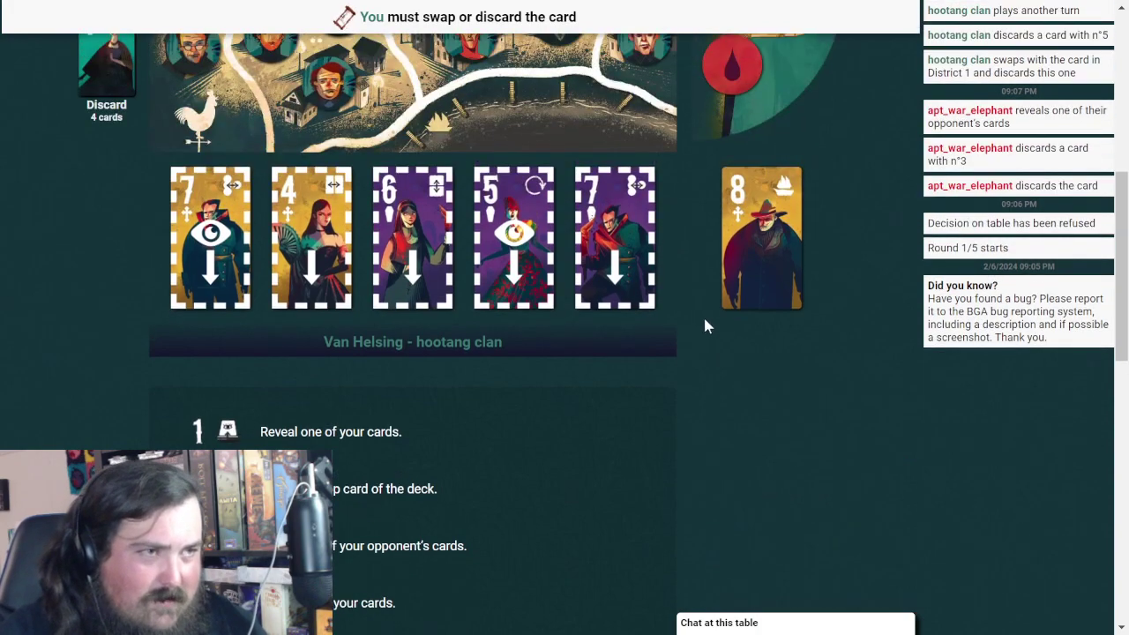
{"action": "scroll", "coordinate": [706, 318], "scroll_direction": "up", "scroll_amount": 1}
{"action": "scroll", "coordinate": [719, 335], "scroll_direction": "up", "scroll_amount": 3}
{"action": "scroll", "coordinate": [705, 327], "scroll_direction": "down", "scroll_amount": 4}
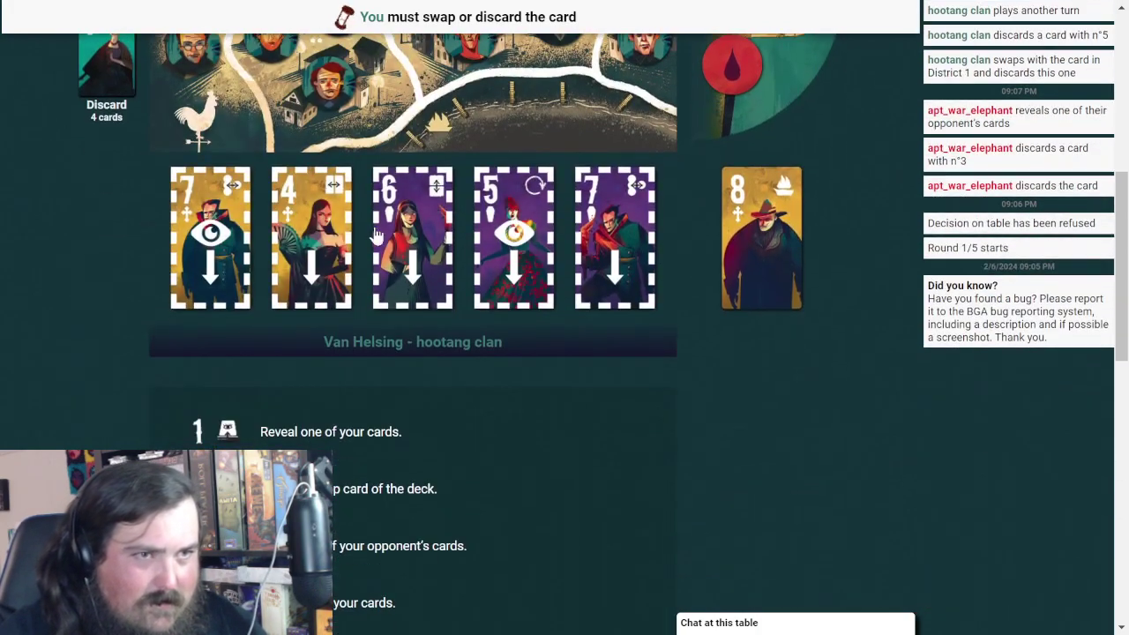
Swap the drawn 8 in for the 4, then exchange the 5 with the first 7
{"action": "left_click", "coordinate": [319, 208]}
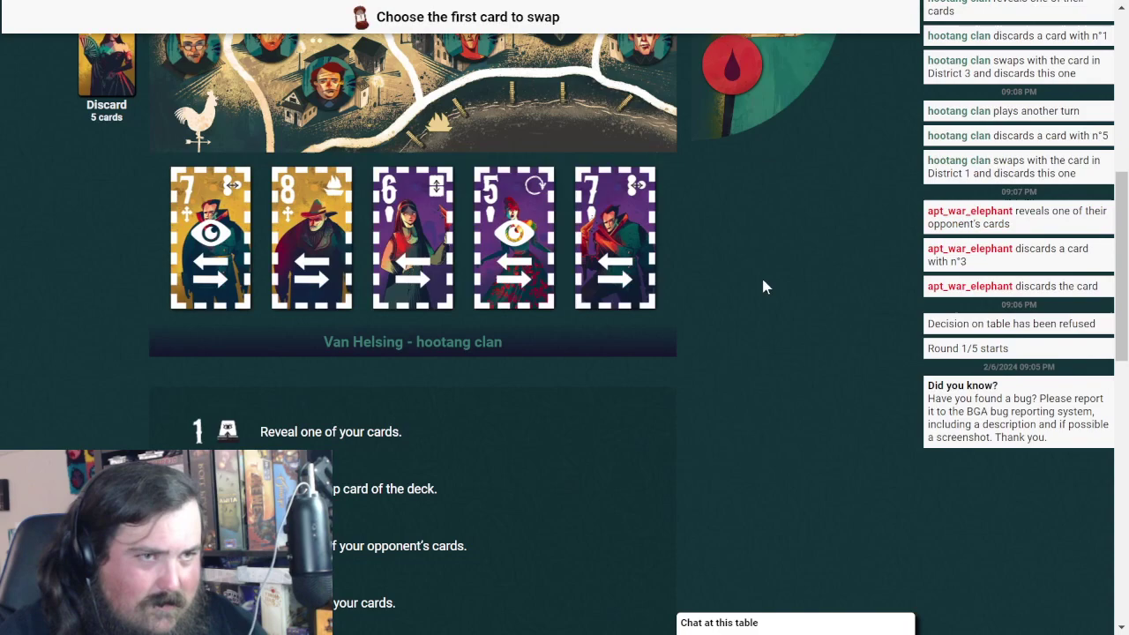
{"action": "scroll", "coordinate": [758, 264], "scroll_direction": "up", "scroll_amount": 4}
{"action": "scroll", "coordinate": [709, 292], "scroll_direction": "down", "scroll_amount": 3}
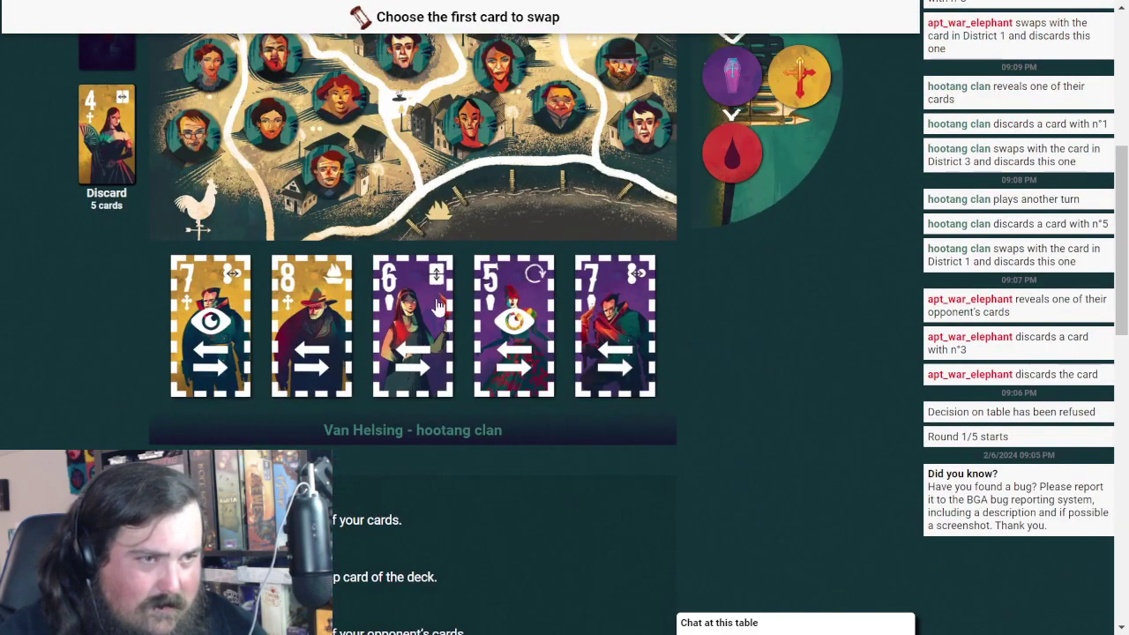
{"action": "left_click", "coordinate": [511, 294]}
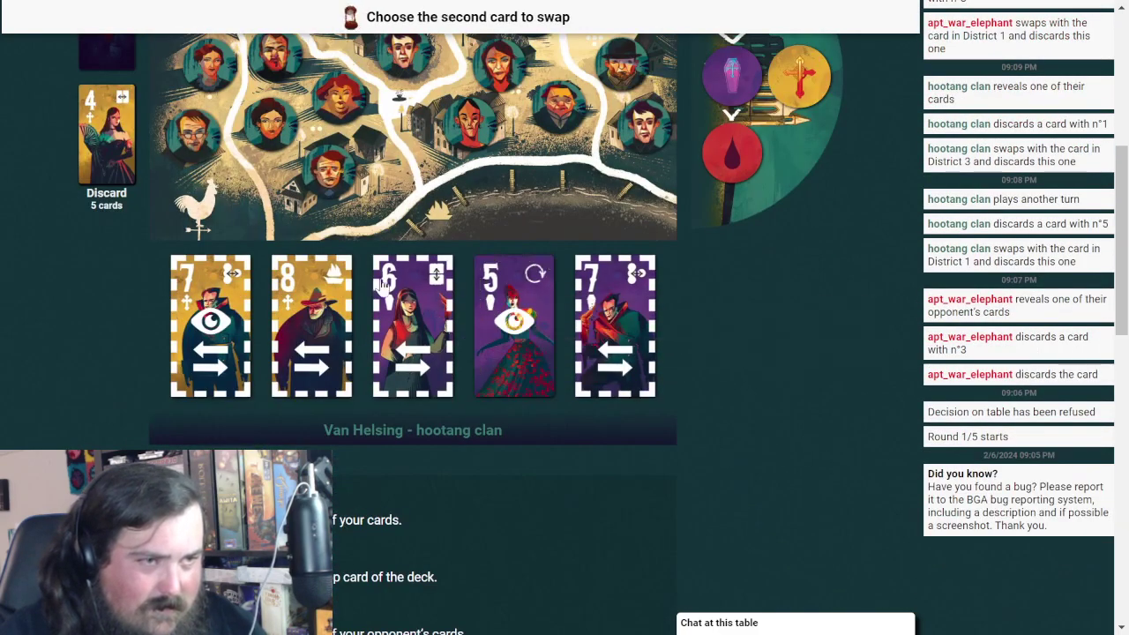
{"action": "left_click", "coordinate": [237, 282]}
{"action": "scroll", "coordinate": [767, 306], "scroll_direction": "up", "scroll_amount": 3}
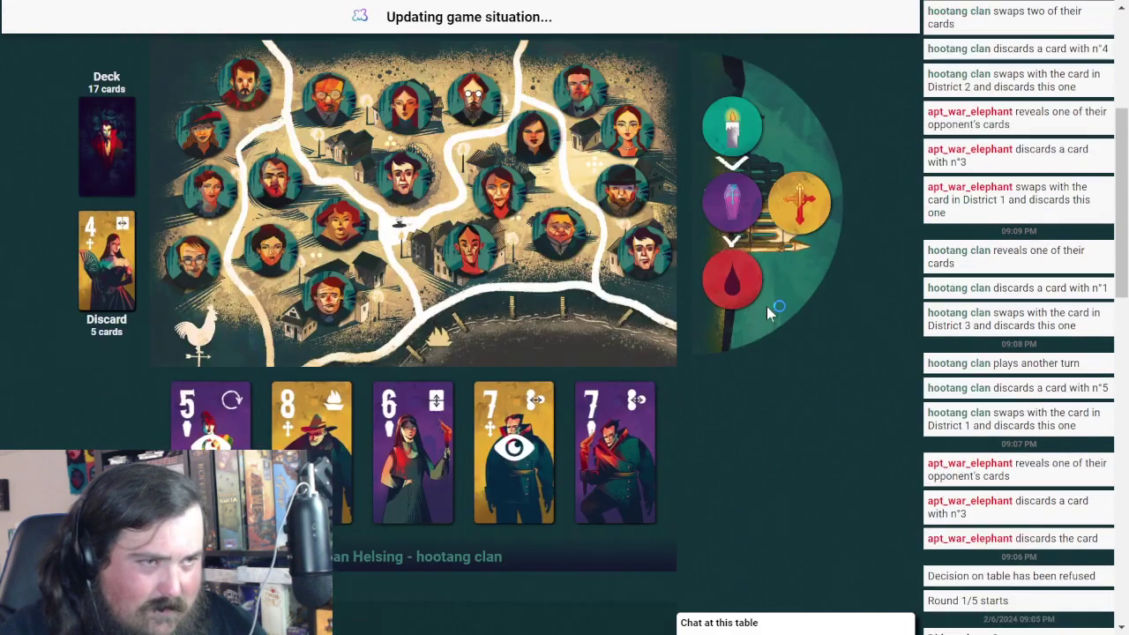
{"action": "scroll", "coordinate": [767, 306], "scroll_direction": "up", "scroll_amount": 3}
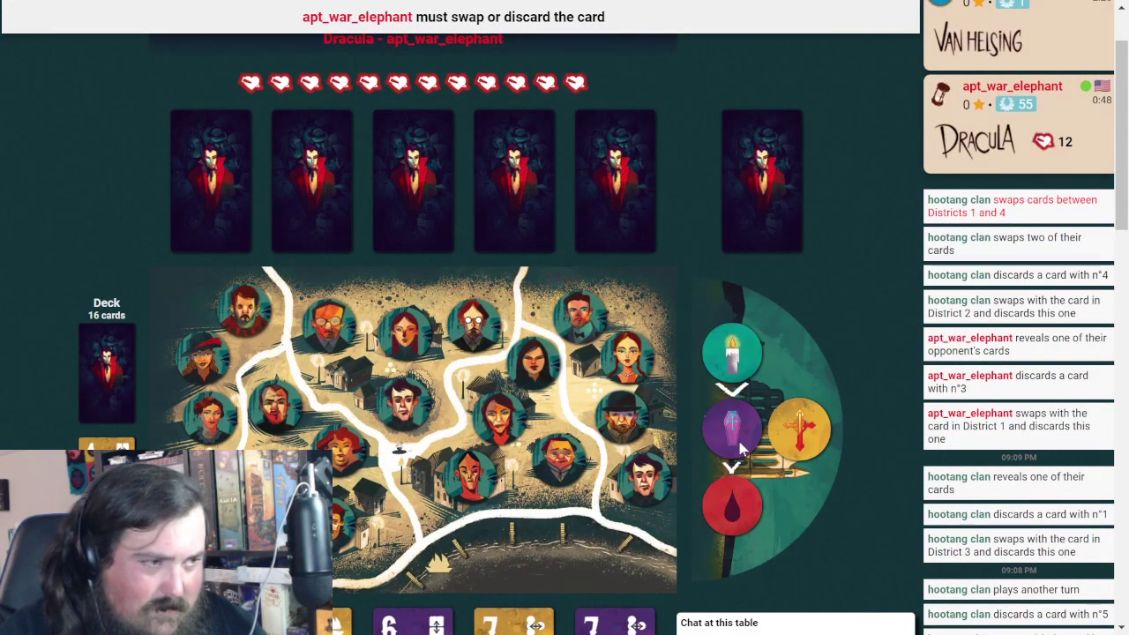
{"action": "scroll", "coordinate": [776, 370], "scroll_direction": "down", "scroll_amount": 3}
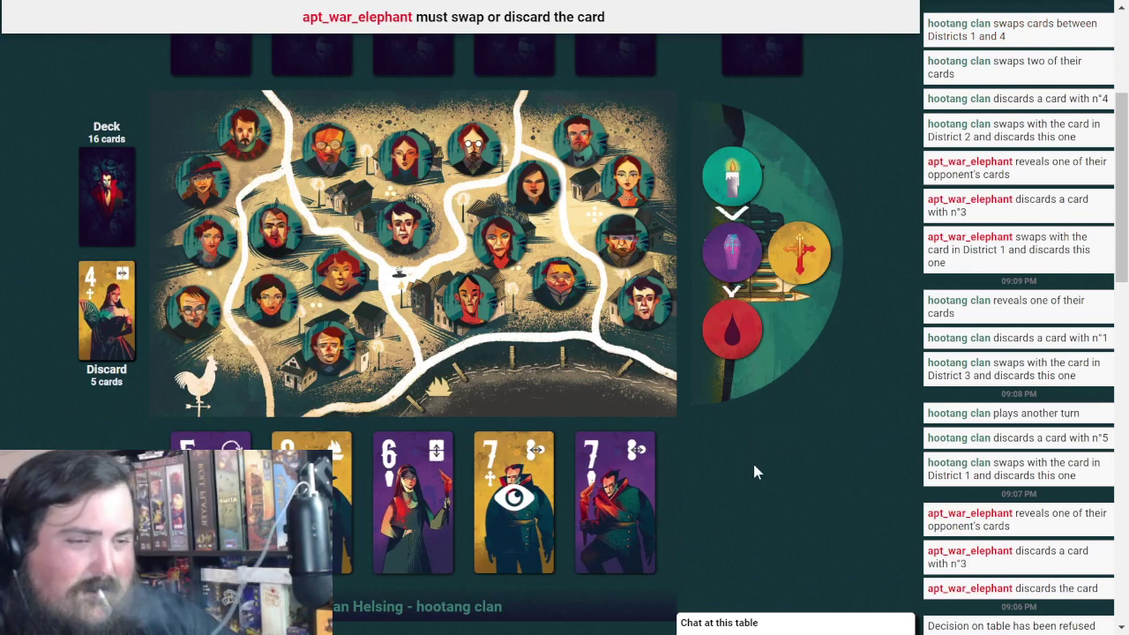
{"action": "scroll", "coordinate": [752, 460], "scroll_direction": "up", "scroll_amount": 1}
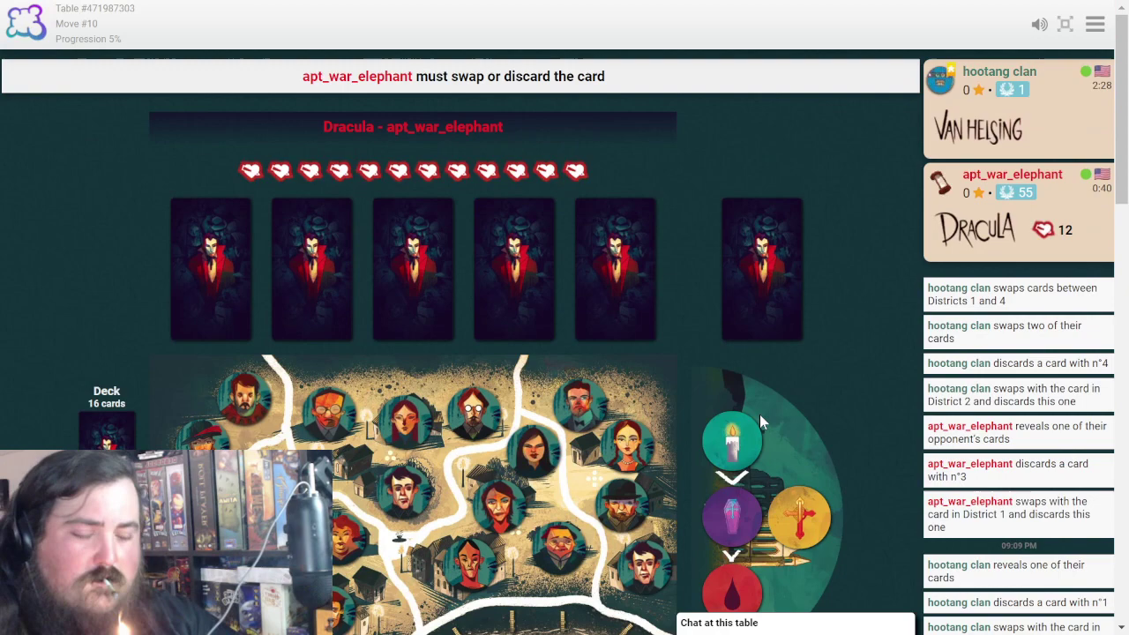
{"action": "scroll", "coordinate": [693, 384], "scroll_direction": "down", "scroll_amount": 1}
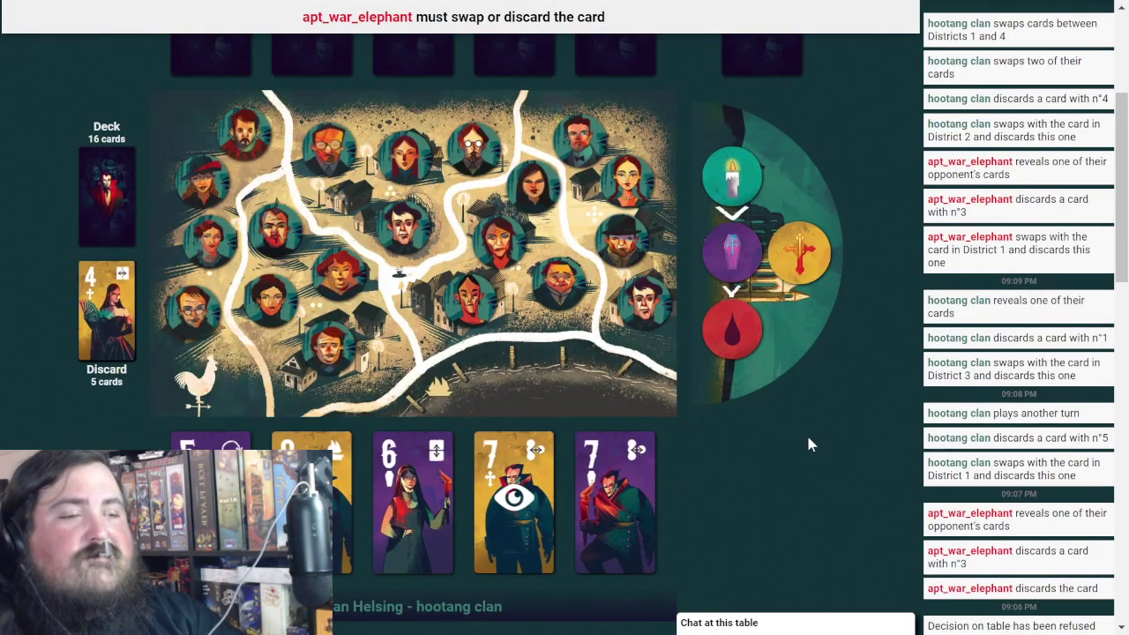
{"action": "scroll", "coordinate": [803, 439], "scroll_direction": "down", "scroll_amount": 2}
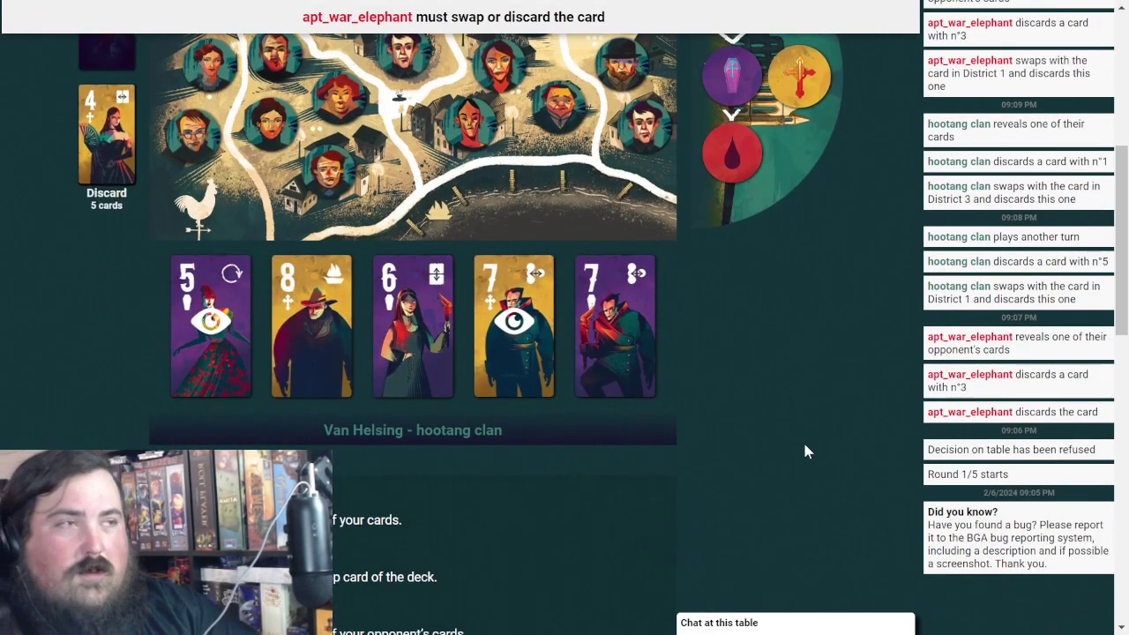
{"action": "scroll", "coordinate": [802, 439], "scroll_direction": "up", "scroll_amount": 2}
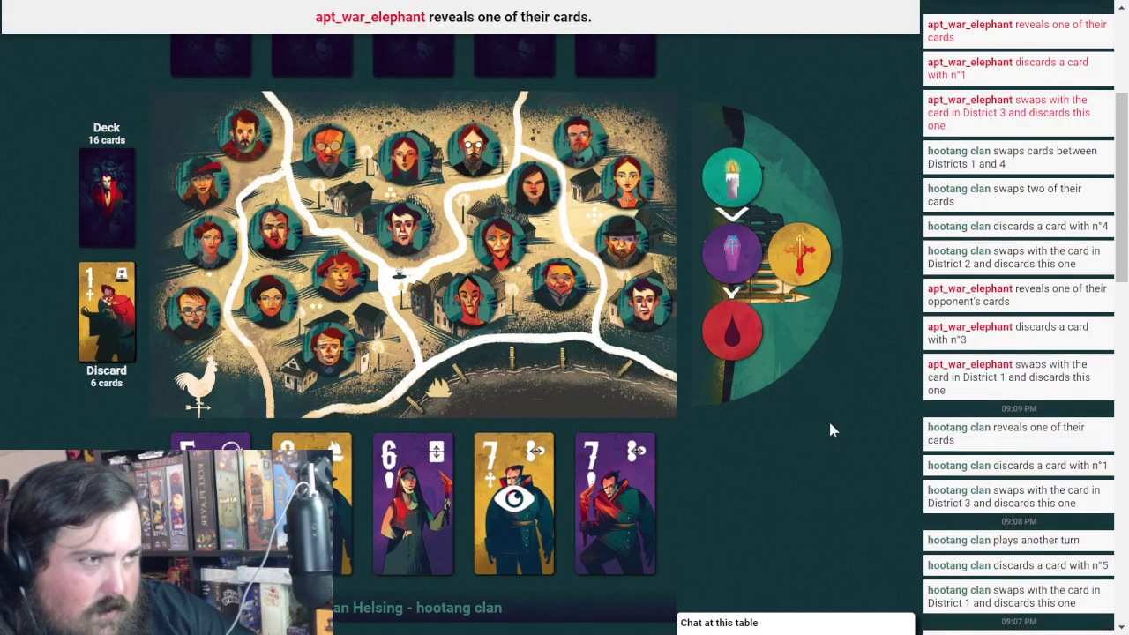
{"action": "scroll", "coordinate": [829, 419], "scroll_direction": "up", "scroll_amount": 2}
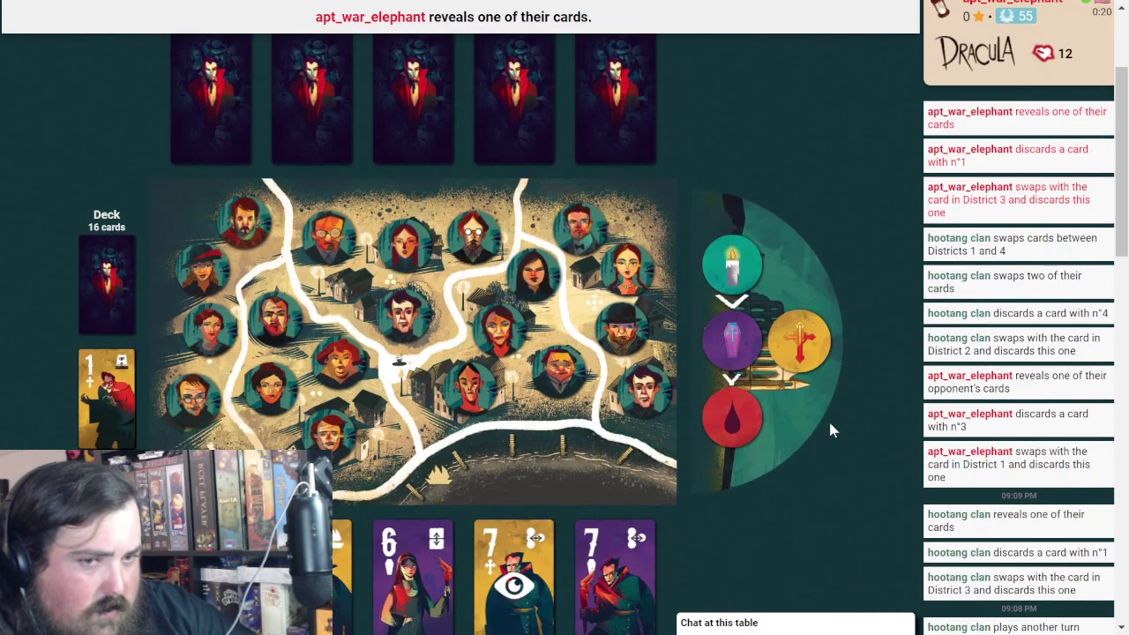
{"action": "scroll", "coordinate": [828, 419], "scroll_direction": "up", "scroll_amount": 2}
{"action": "scroll", "coordinate": [829, 419], "scroll_direction": "up", "scroll_amount": 2}
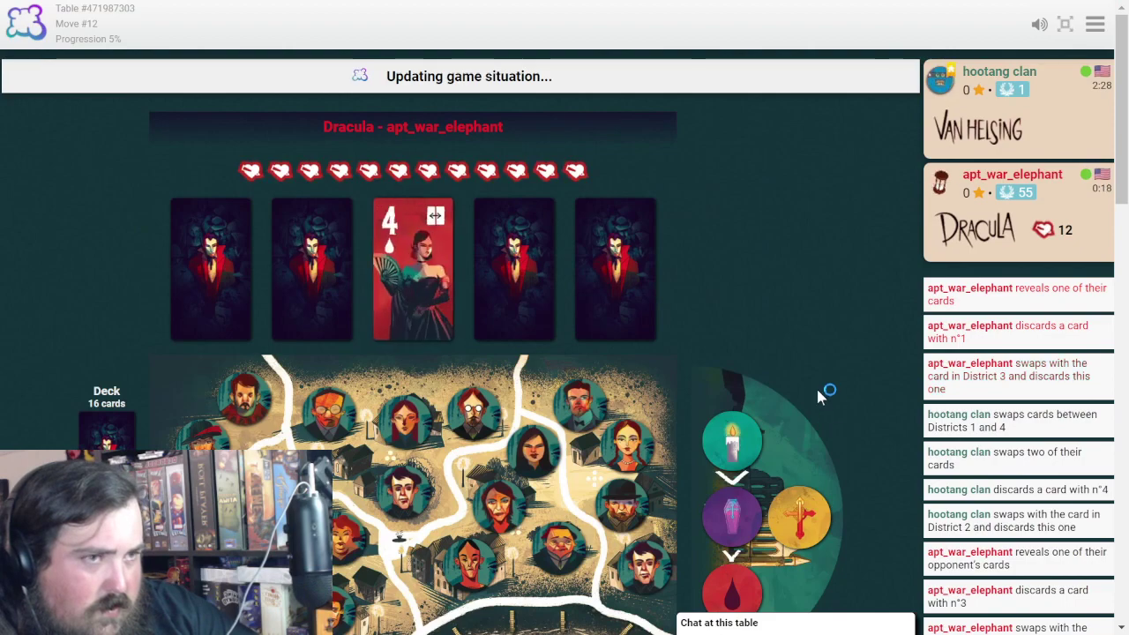
{"action": "scroll", "coordinate": [786, 312], "scroll_direction": "down", "scroll_amount": 4}
{"action": "scroll", "coordinate": [777, 329], "scroll_direction": "down", "scroll_amount": 4}
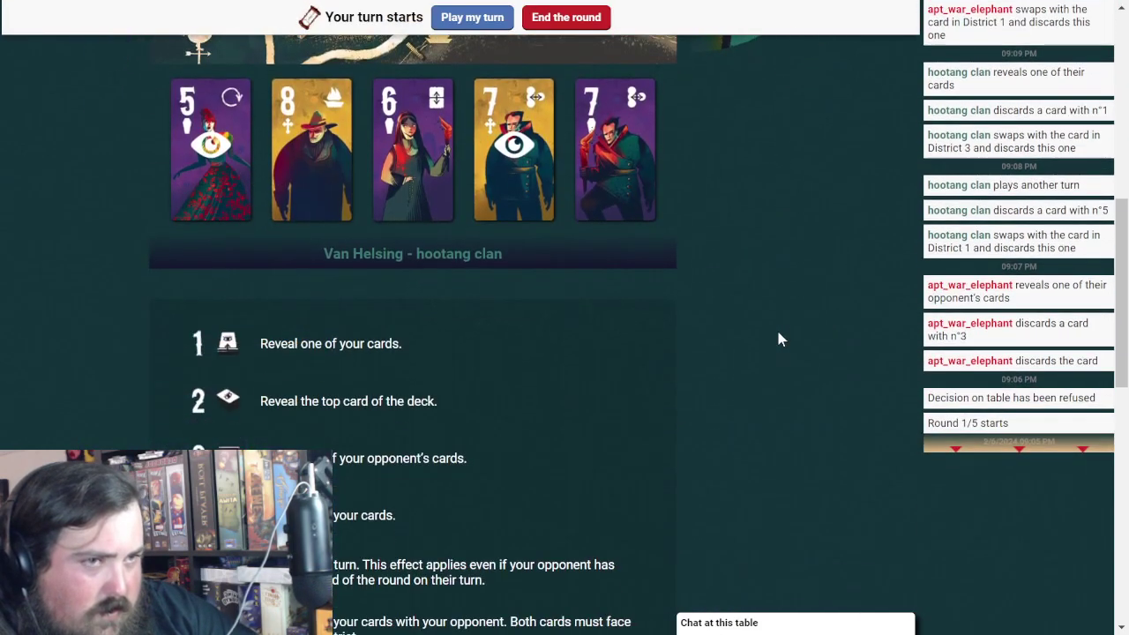
{"action": "scroll", "coordinate": [776, 327], "scroll_direction": "down", "scroll_amount": 3}
{"action": "scroll", "coordinate": [774, 323], "scroll_direction": "up", "scroll_amount": 10}
{"action": "scroll", "coordinate": [776, 323], "scroll_direction": "up", "scroll_amount": 5}
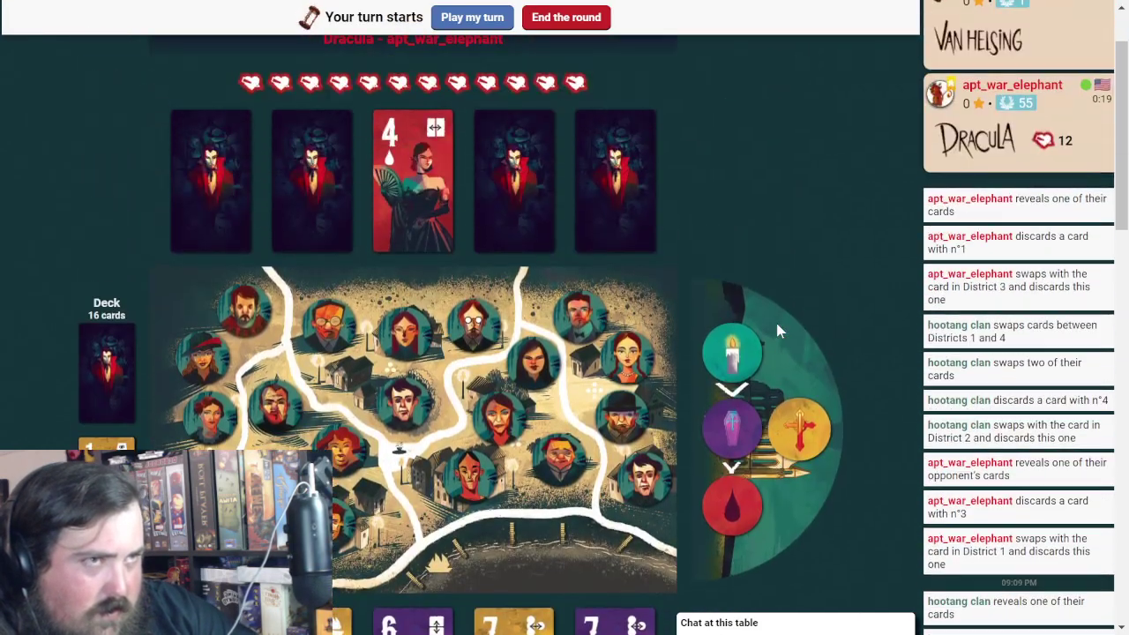
{"action": "scroll", "coordinate": [775, 319], "scroll_direction": "up", "scroll_amount": 2}
{"action": "scroll", "coordinate": [781, 286], "scroll_direction": "down", "scroll_amount": 3}
{"action": "scroll", "coordinate": [751, 276], "scroll_direction": "down", "scroll_amount": 3}
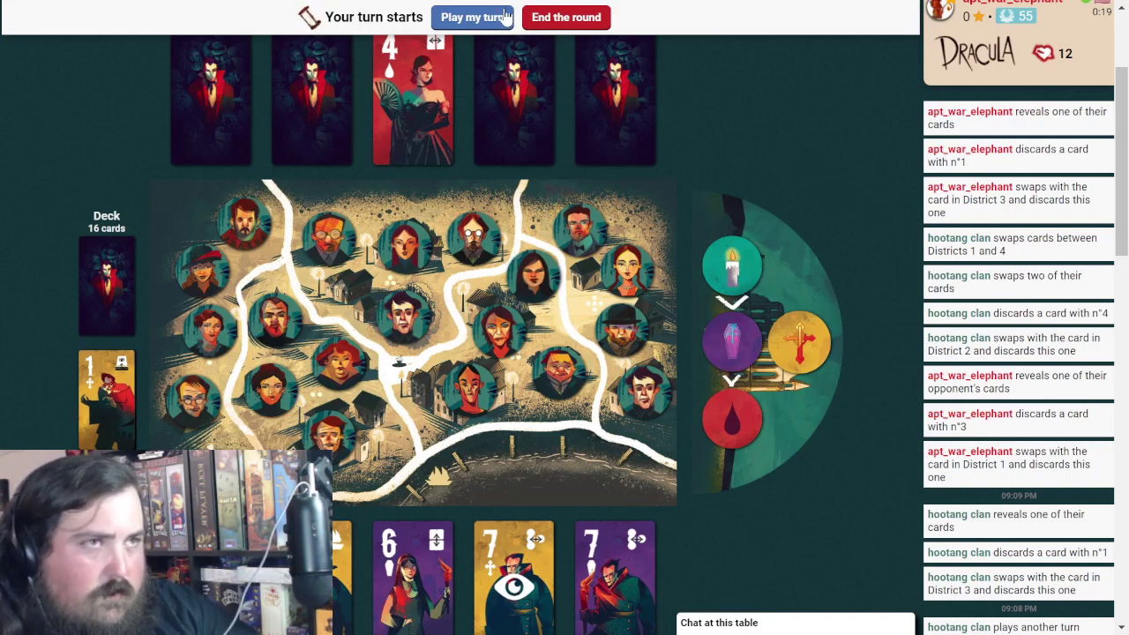
Start Van Helsing's turn with 'Play my turn', drawing a 5 from the deck
{"action": "left_click", "coordinate": [472, 16]}
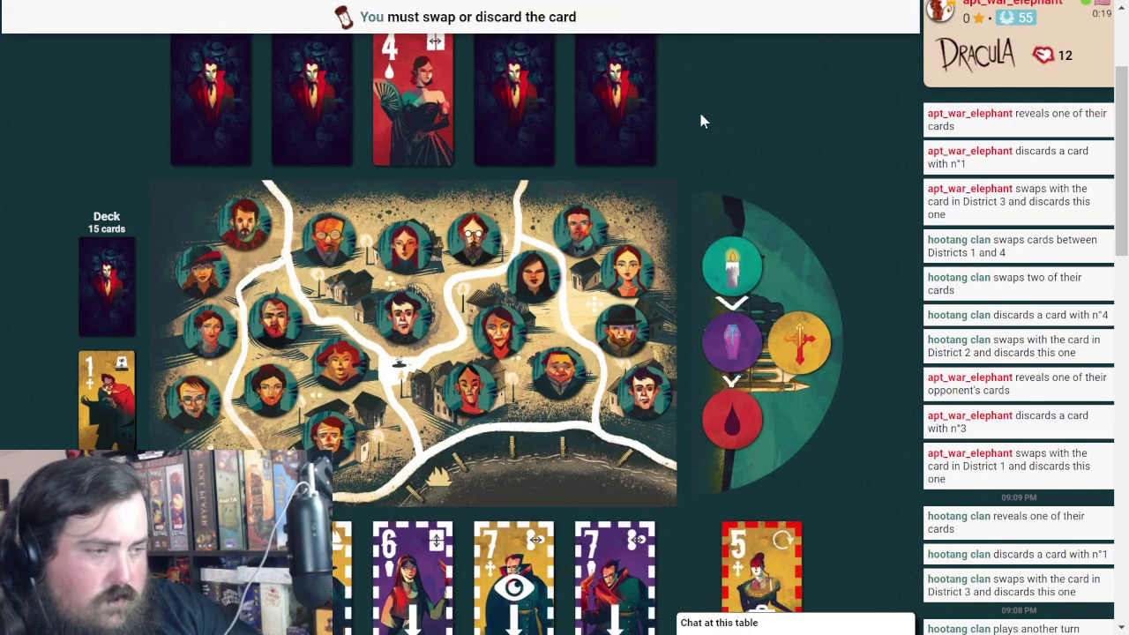
{"action": "scroll", "coordinate": [699, 109], "scroll_direction": "down", "scroll_amount": 3}
{"action": "scroll", "coordinate": [699, 141], "scroll_direction": "down", "scroll_amount": 1}
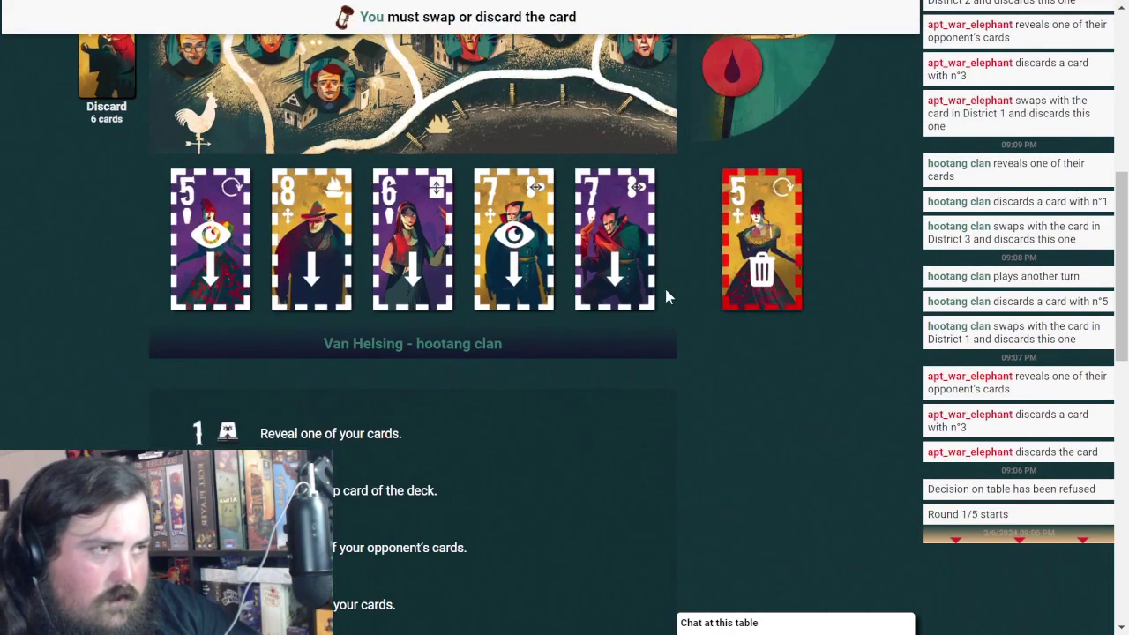
{"action": "scroll", "coordinate": [674, 296], "scroll_direction": "down", "scroll_amount": 1}
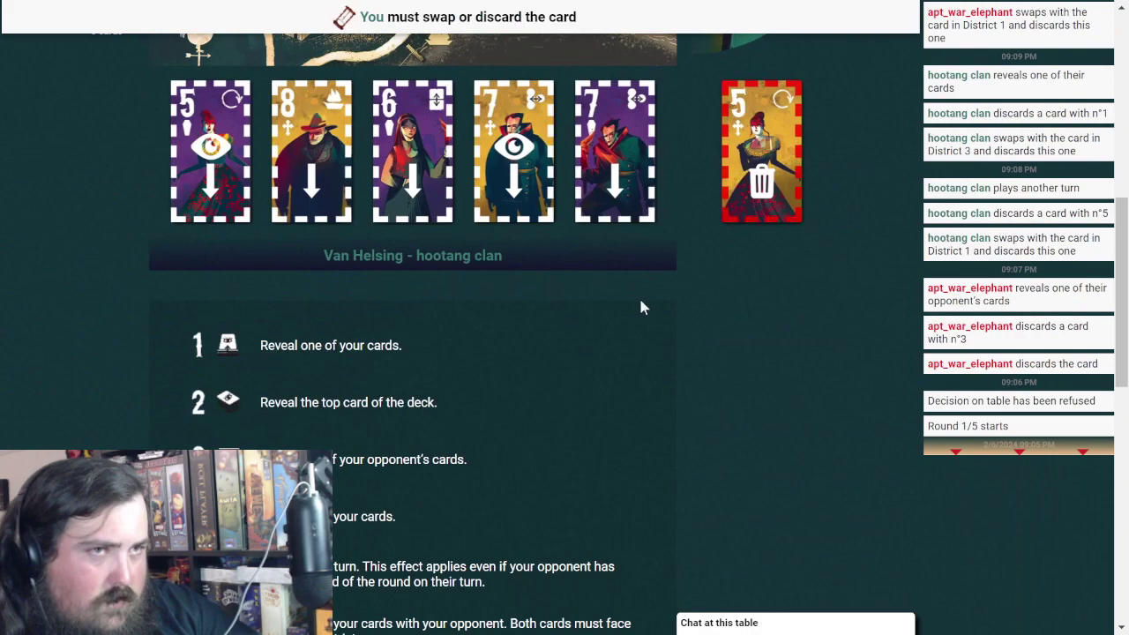
{"action": "scroll", "coordinate": [650, 303], "scroll_direction": "up", "scroll_amount": 4}
{"action": "scroll", "coordinate": [649, 304], "scroll_direction": "up", "scroll_amount": 1}
{"action": "scroll", "coordinate": [660, 294], "scroll_direction": "down", "scroll_amount": 2}
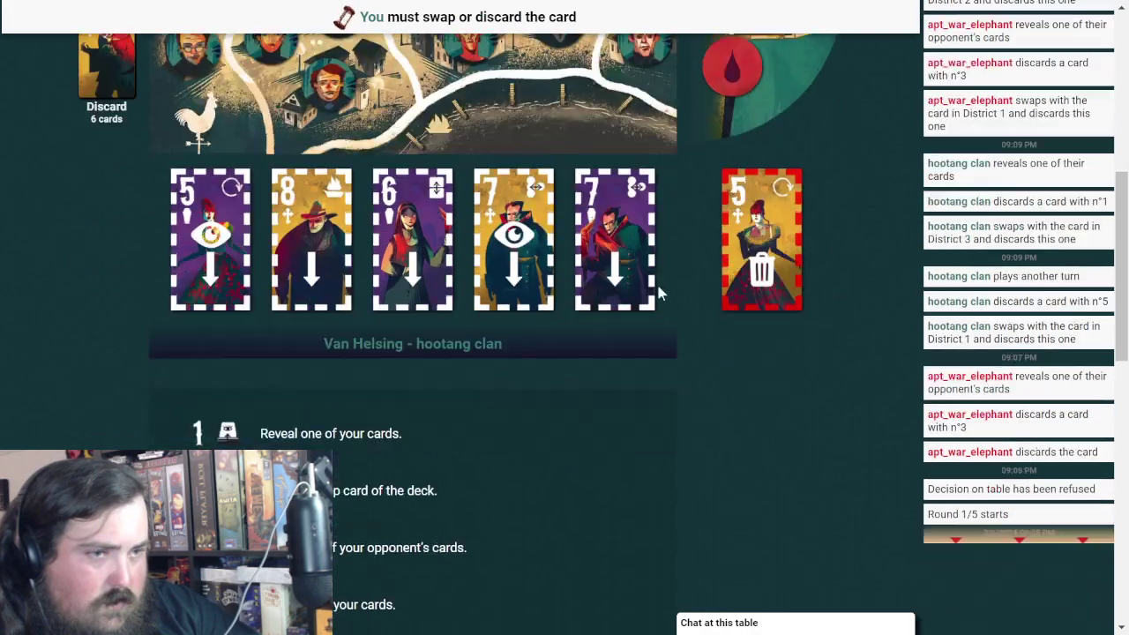
{"action": "scroll", "coordinate": [660, 294], "scroll_direction": "down", "scroll_amount": 1}
Discard the 8 in District 2 for the drawn 5, ending round one
{"action": "left_click", "coordinate": [310, 150]}
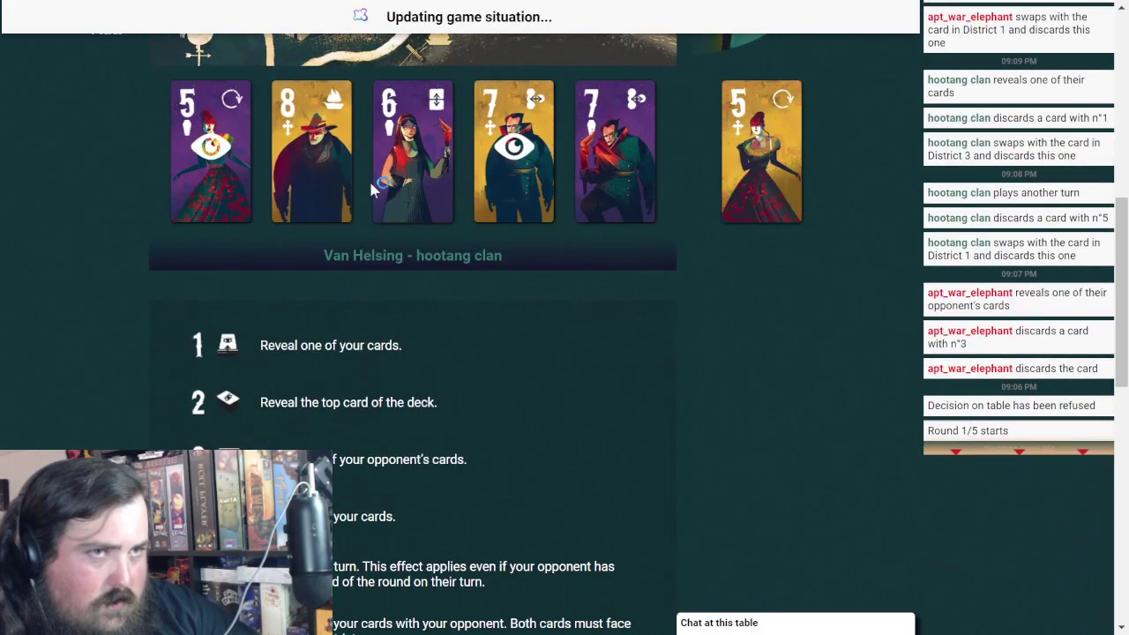
{"action": "scroll", "coordinate": [684, 335], "scroll_direction": "up", "scroll_amount": 3}
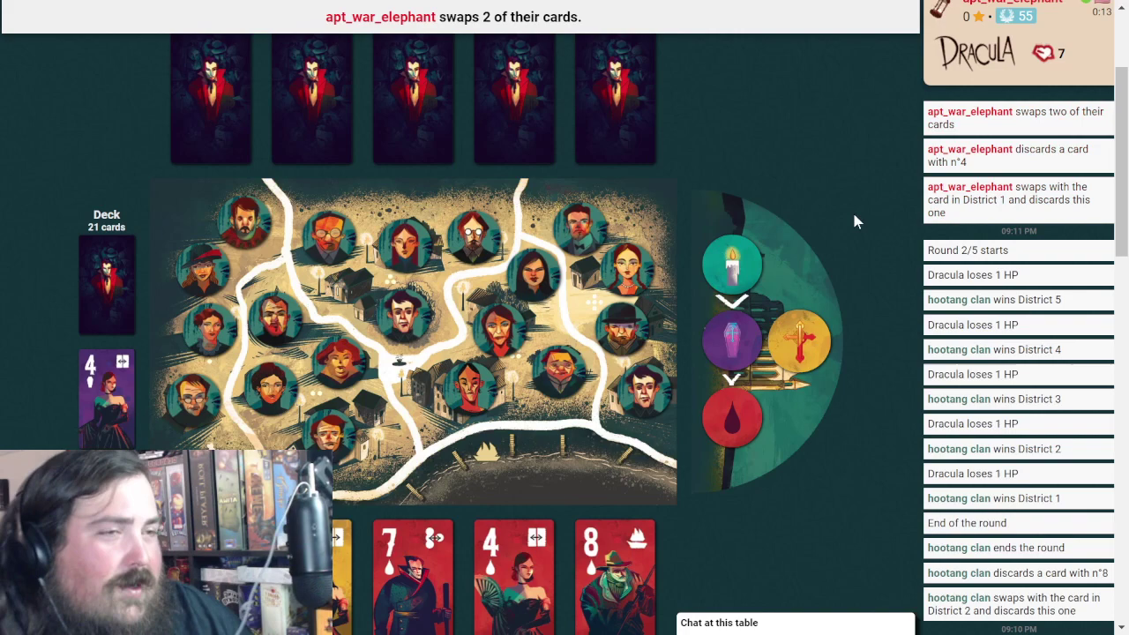
{"action": "scroll", "coordinate": [791, 223], "scroll_direction": "down", "scroll_amount": 2}
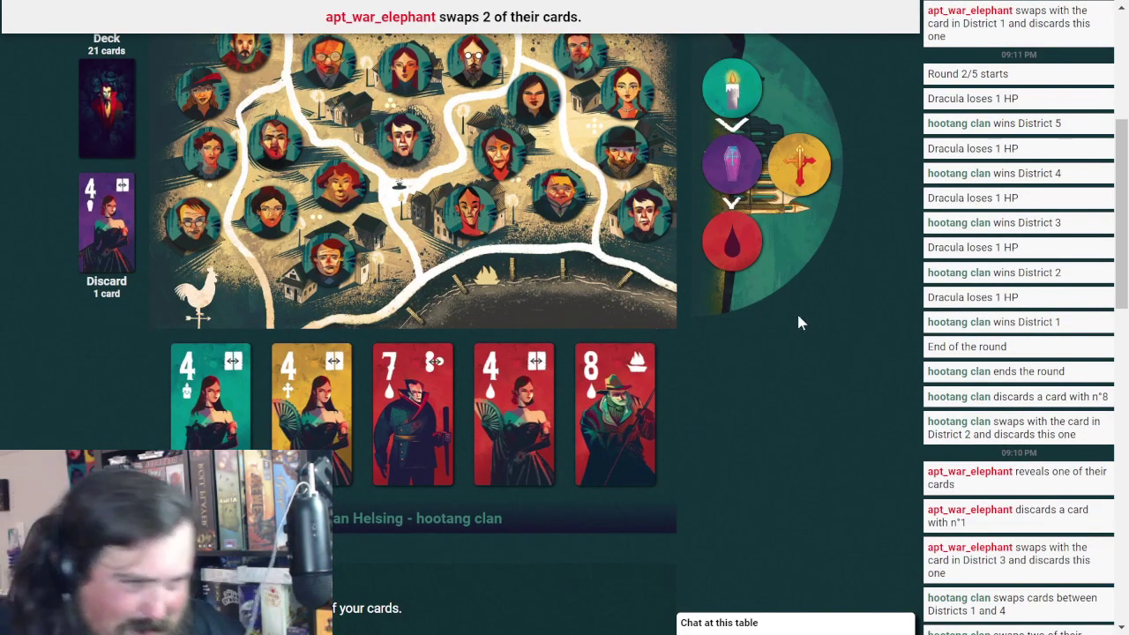
{"action": "scroll", "coordinate": [833, 265], "scroll_direction": "up", "scroll_amount": 2}
{"action": "scroll", "coordinate": [832, 266], "scroll_direction": "up", "scroll_amount": 2}
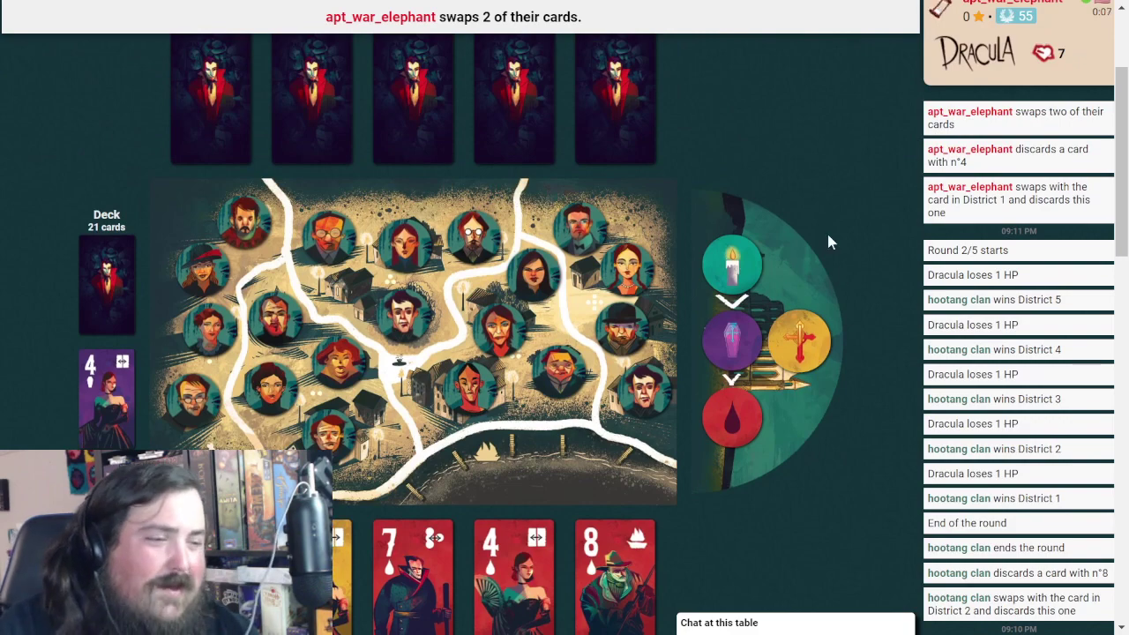
{"action": "scroll", "coordinate": [826, 230], "scroll_direction": "down", "scroll_amount": 4}
{"action": "scroll", "coordinate": [814, 251], "scroll_direction": "down", "scroll_amount": 4}
{"action": "scroll", "coordinate": [806, 269], "scroll_direction": "down", "scroll_amount": 4}
{"action": "scroll", "coordinate": [789, 259], "scroll_direction": "down", "scroll_amount": 1}
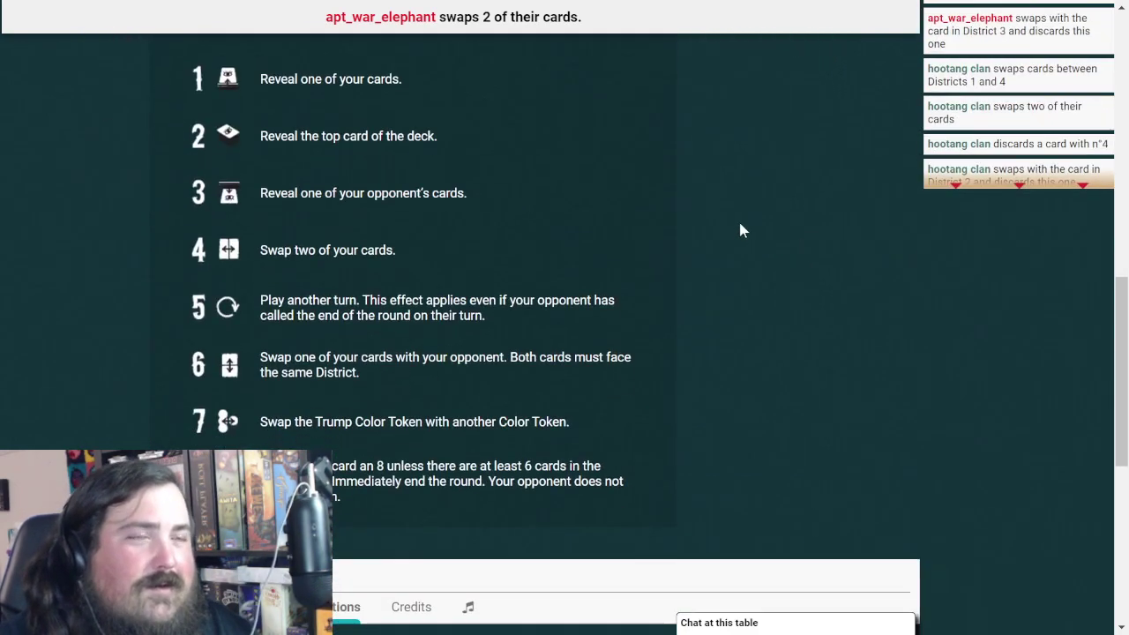
{"action": "scroll", "coordinate": [740, 220], "scroll_direction": "up", "scroll_amount": 5}
{"action": "scroll", "coordinate": [740, 220], "scroll_direction": "up", "scroll_amount": 3}
{"action": "scroll", "coordinate": [838, 256], "scroll_direction": "up", "scroll_amount": 1}
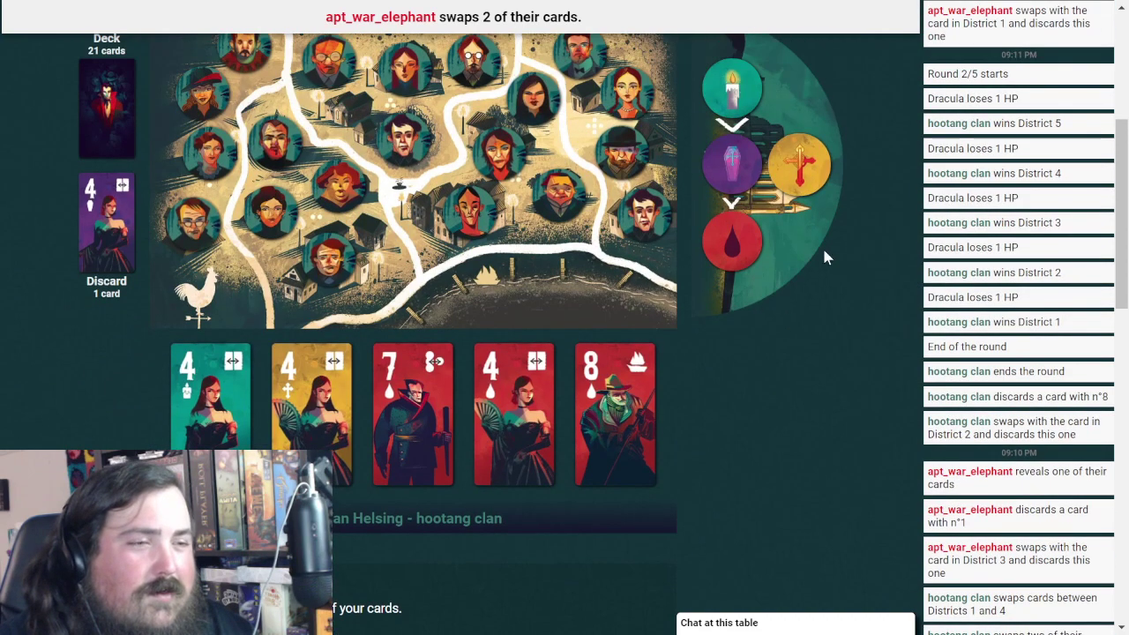
{"action": "scroll", "coordinate": [822, 245], "scroll_direction": "up", "scroll_amount": 4}
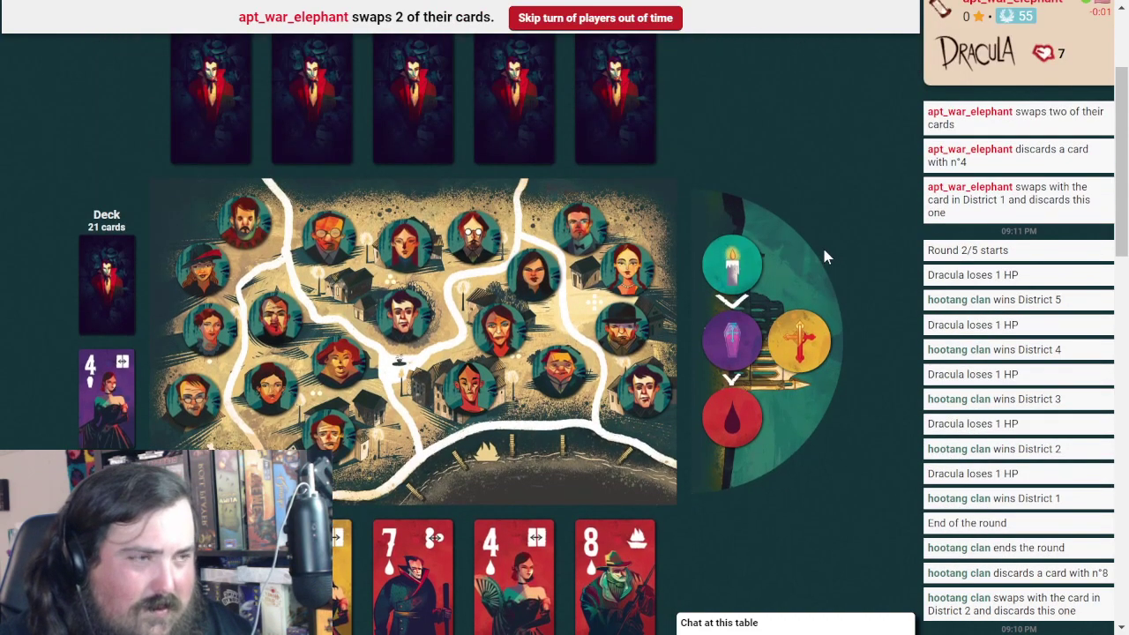
{"action": "scroll", "coordinate": [822, 245], "scroll_direction": "down", "scroll_amount": 4}
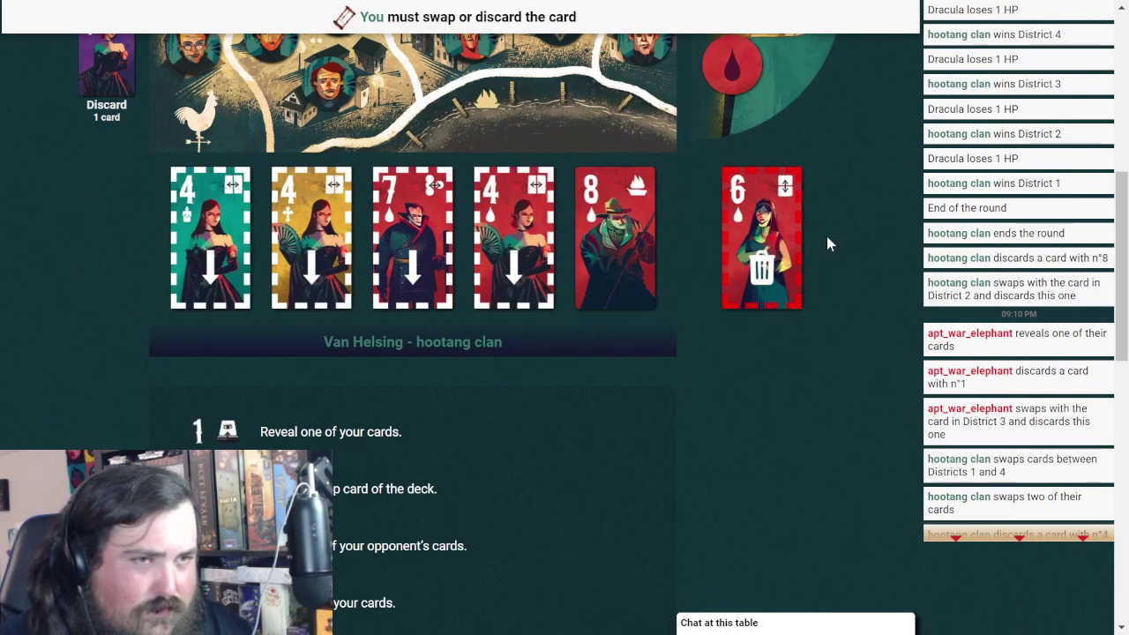
Place the drawn 6 over the second 4, swap the 7 and 8, then draw an 8
{"action": "left_click", "coordinate": [335, 228]}
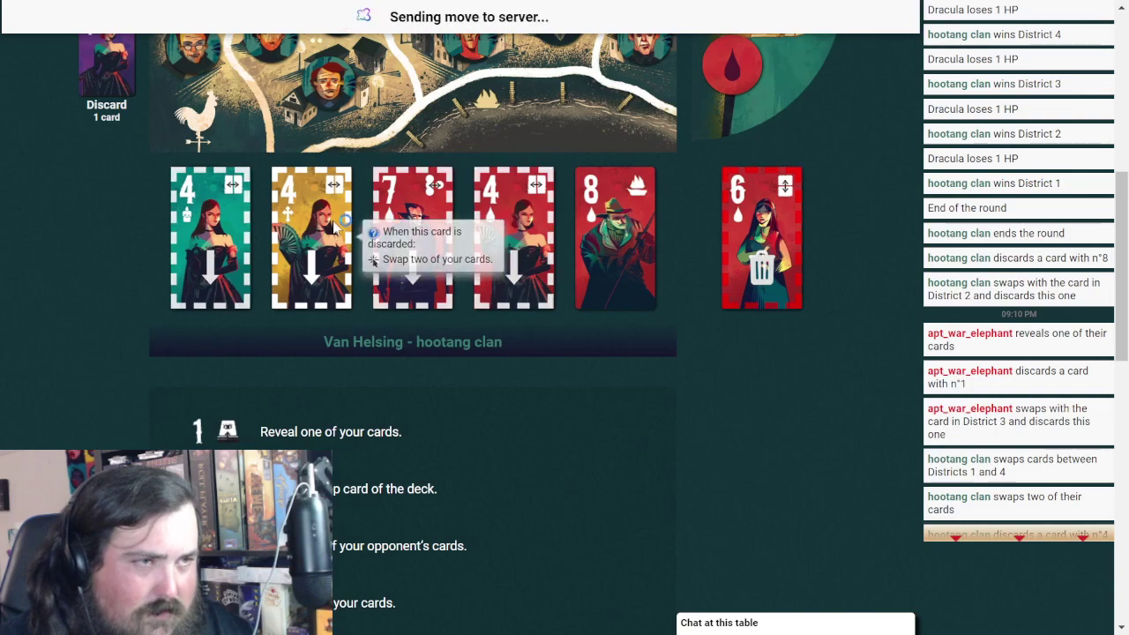
{"action": "scroll", "coordinate": [741, 225], "scroll_direction": "down", "scroll_amount": 1}
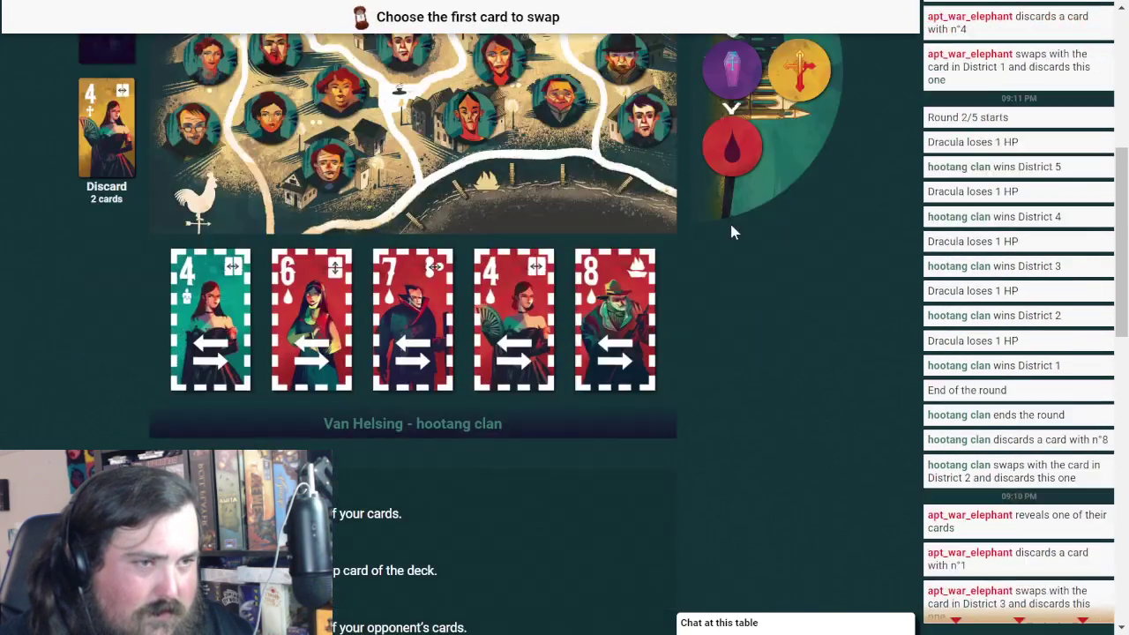
{"action": "left_click", "coordinate": [412, 238]}
{"action": "left_click", "coordinate": [609, 242]}
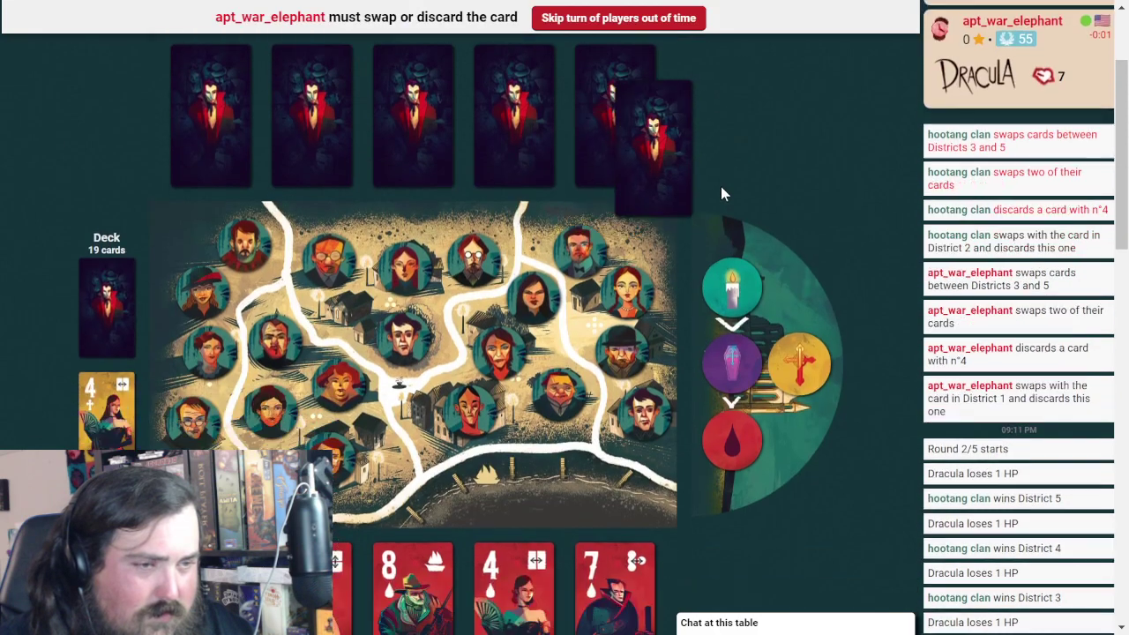
{"action": "scroll", "coordinate": [721, 186], "scroll_direction": "down", "scroll_amount": 3}
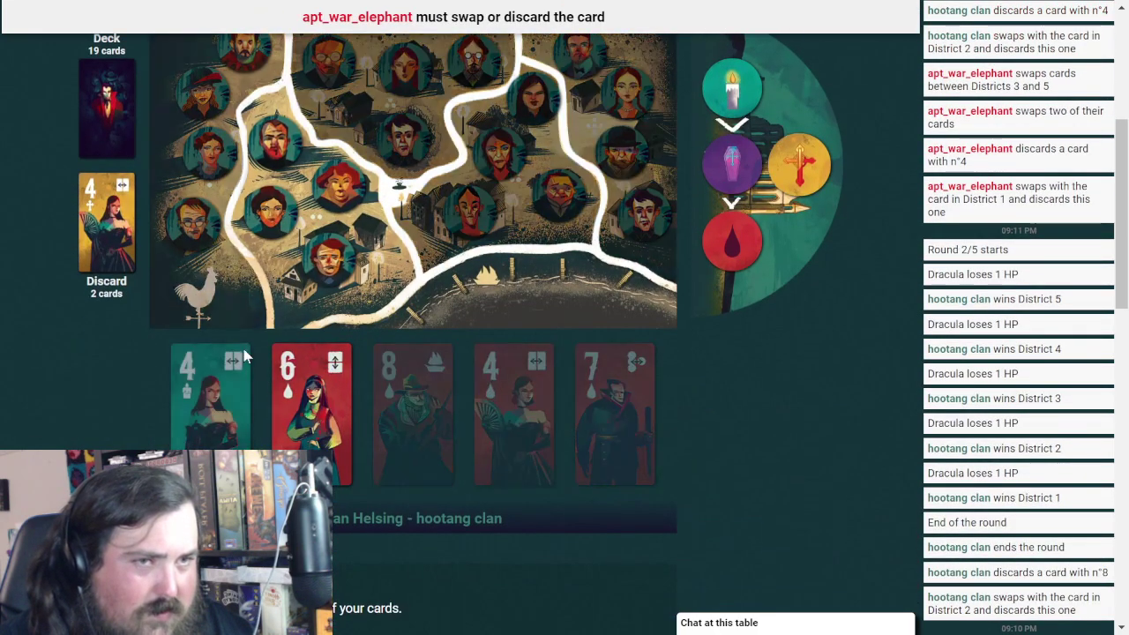
{"action": "left_click", "coordinate": [212, 397]}
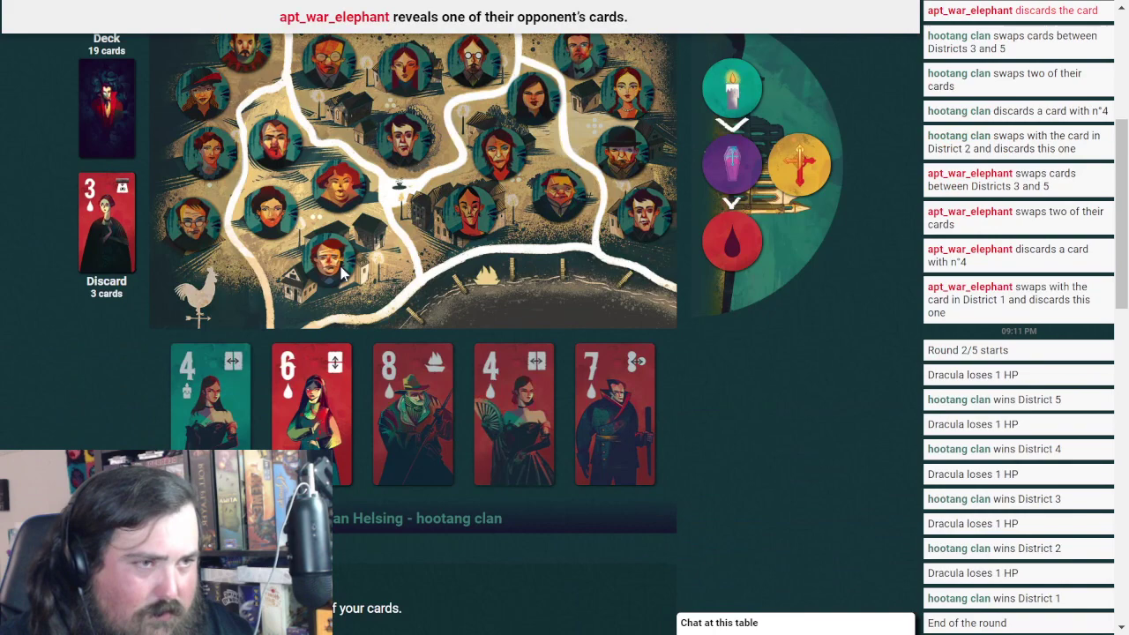
{"action": "left_click", "coordinate": [615, 415]}
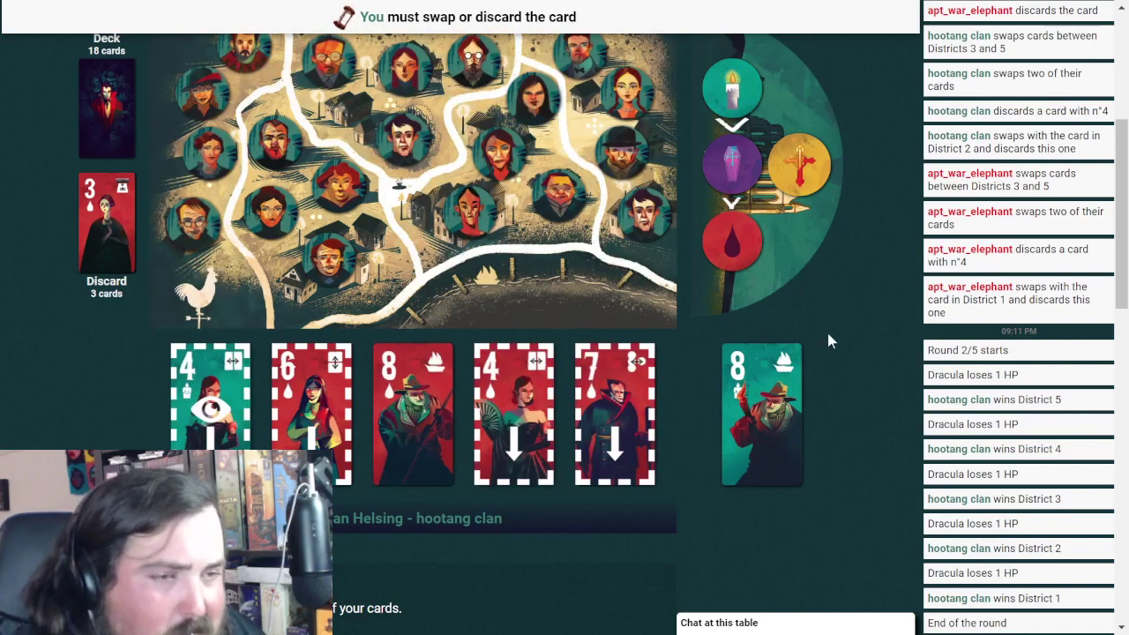
Put the drawn 8 over District 1's 4, then trade that 8 with District 2's 6
{"action": "left_click", "coordinate": [251, 442]}
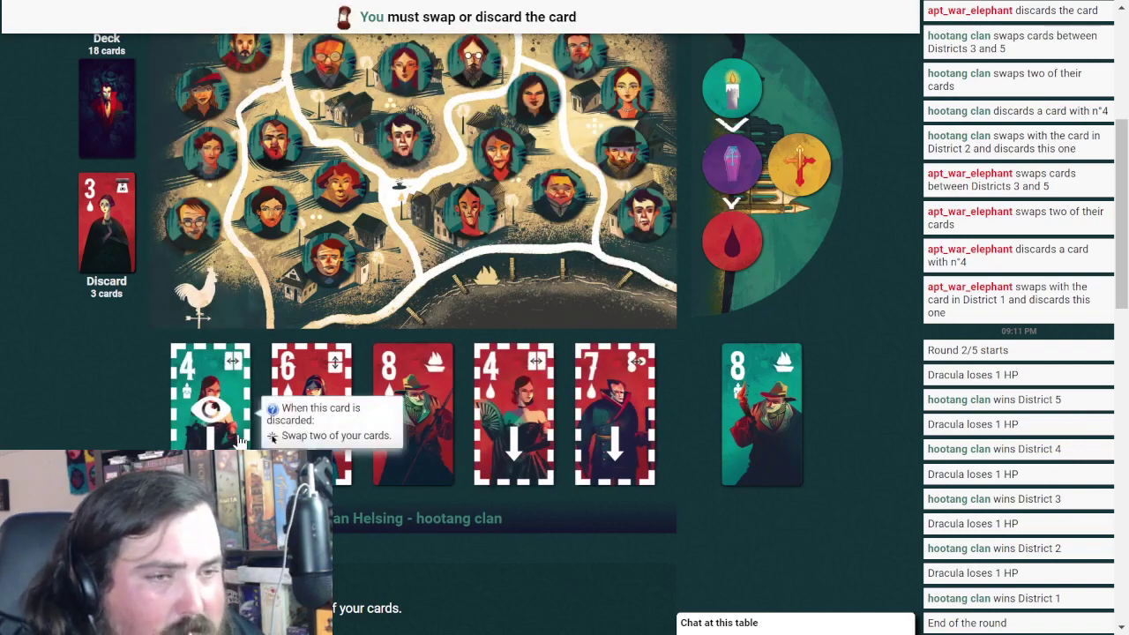
{"action": "left_click", "coordinate": [291, 423]}
{"action": "scroll", "coordinate": [797, 425], "scroll_direction": "up", "scroll_amount": 5}
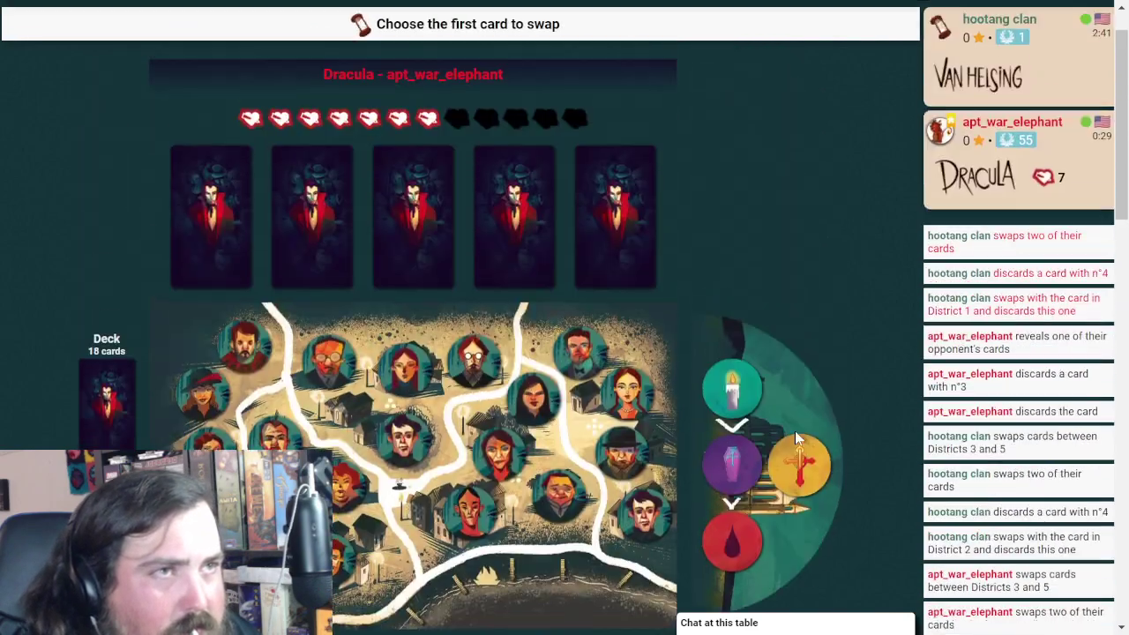
{"action": "scroll", "coordinate": [795, 431], "scroll_direction": "down", "scroll_amount": 6}
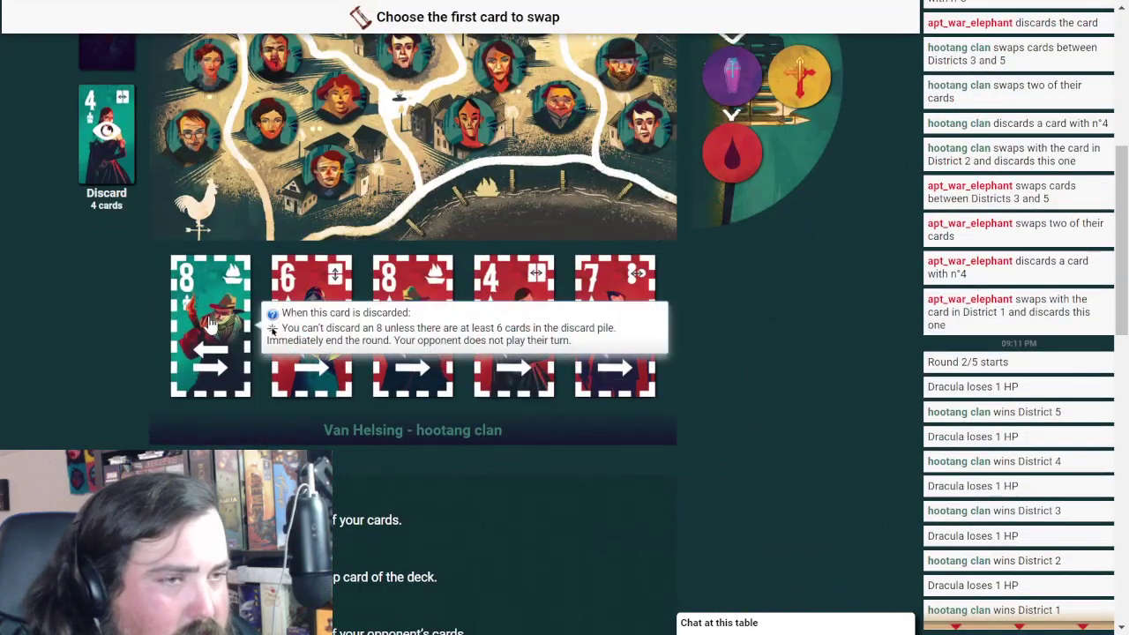
{"action": "left_click", "coordinate": [244, 324]}
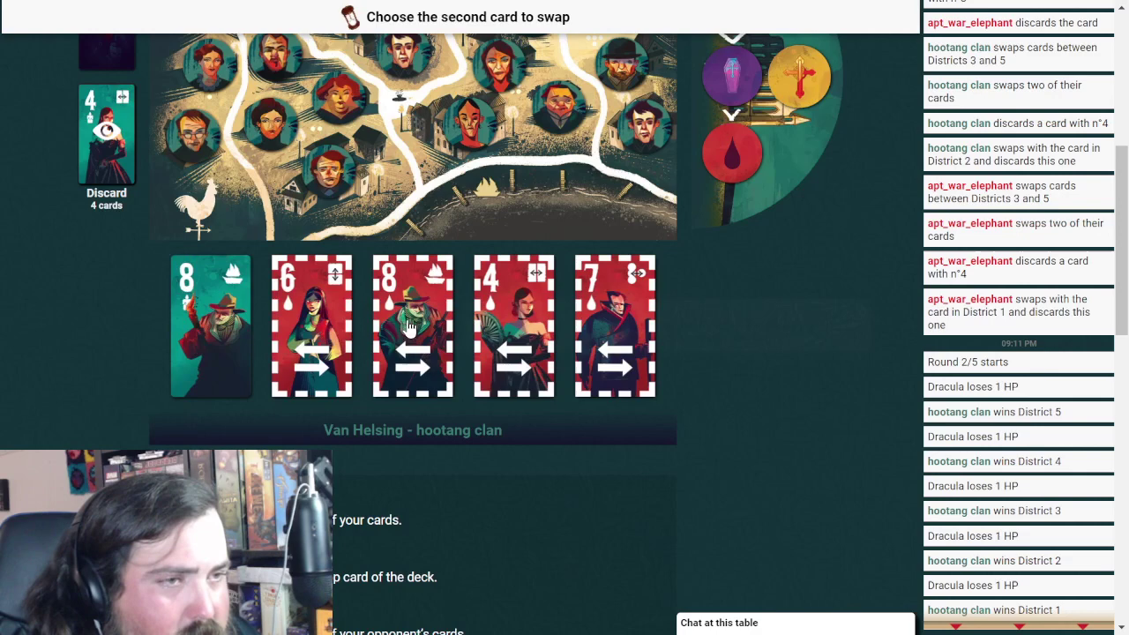
{"action": "left_click", "coordinate": [310, 322]}
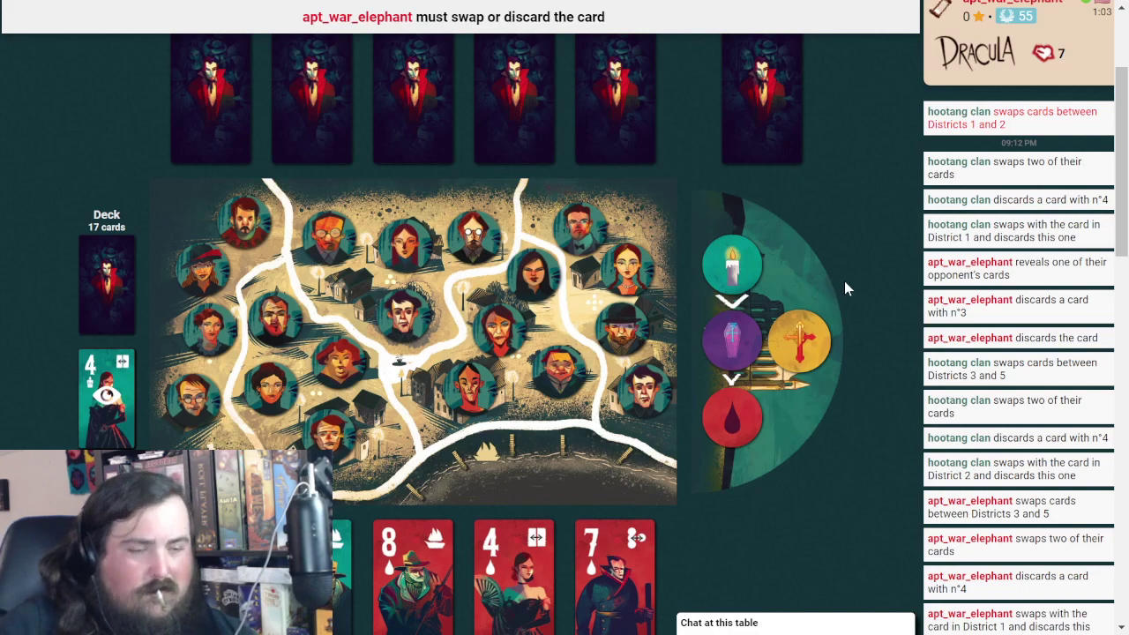
{"action": "scroll", "coordinate": [844, 280], "scroll_direction": "down", "scroll_amount": 3}
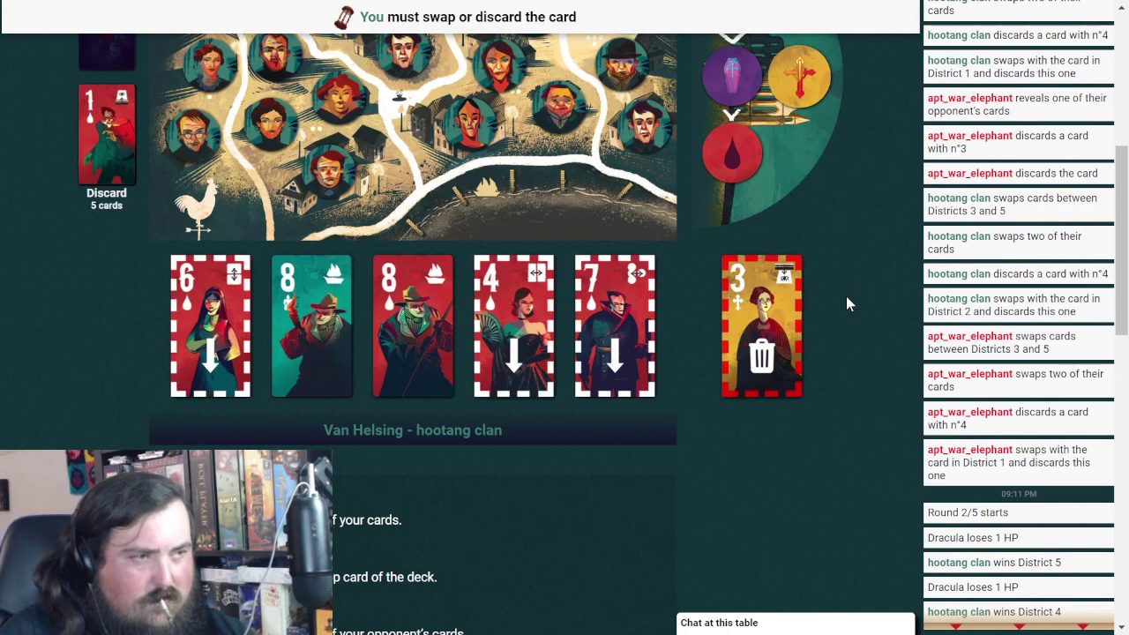
Put the drawn 3 in place of the 7 and make red blood the trump colour
{"action": "left_click", "coordinate": [615, 331]}
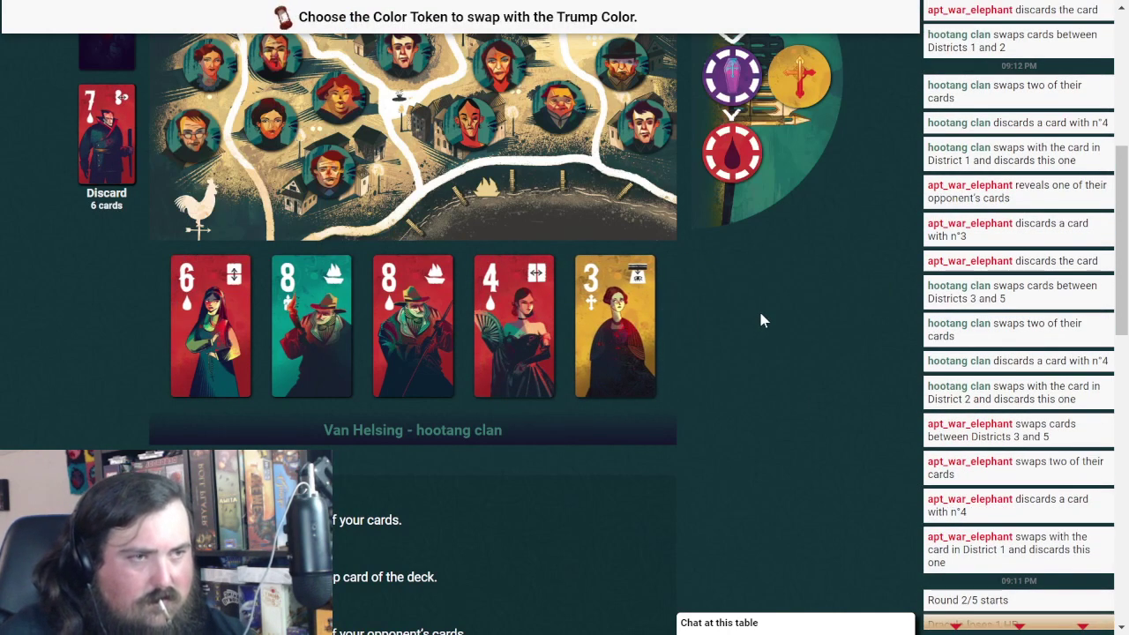
{"action": "scroll", "coordinate": [758, 308], "scroll_direction": "up", "scroll_amount": 4}
{"action": "scroll", "coordinate": [761, 320], "scroll_direction": "down", "scroll_amount": 4}
{"action": "left_click", "coordinate": [746, 342]}
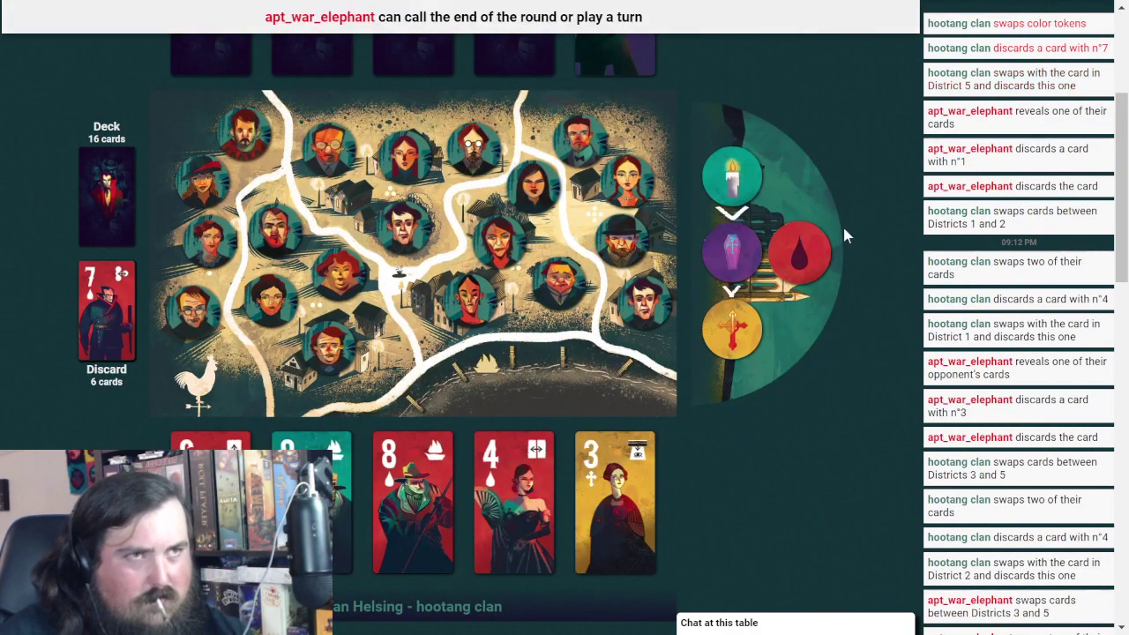
{"action": "scroll", "coordinate": [825, 221], "scroll_direction": "up", "scroll_amount": 4}
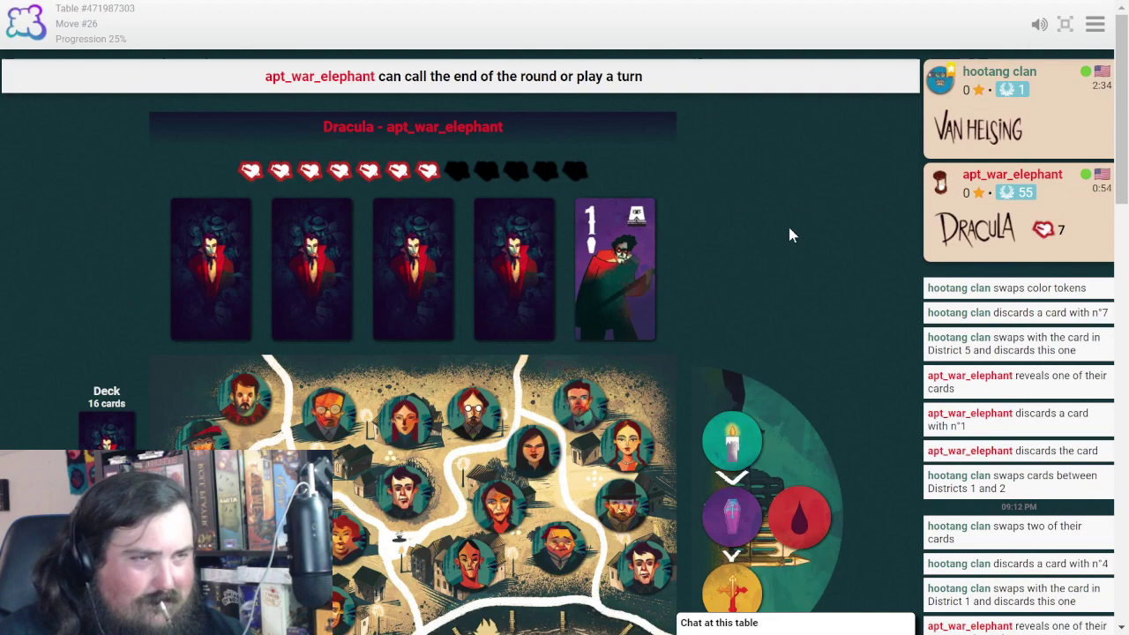
{"action": "scroll", "coordinate": [764, 215], "scroll_direction": "down", "scroll_amount": 1}
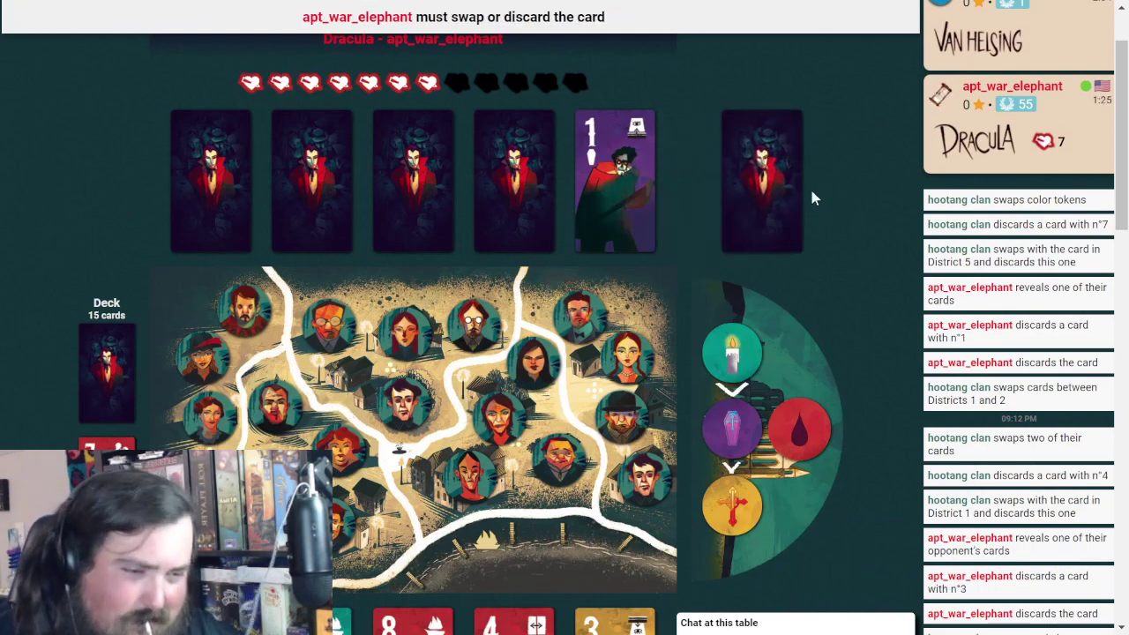
{"action": "scroll", "coordinate": [810, 186], "scroll_direction": "down", "scroll_amount": 3}
{"action": "scroll", "coordinate": [772, 327], "scroll_direction": "up", "scroll_amount": 3}
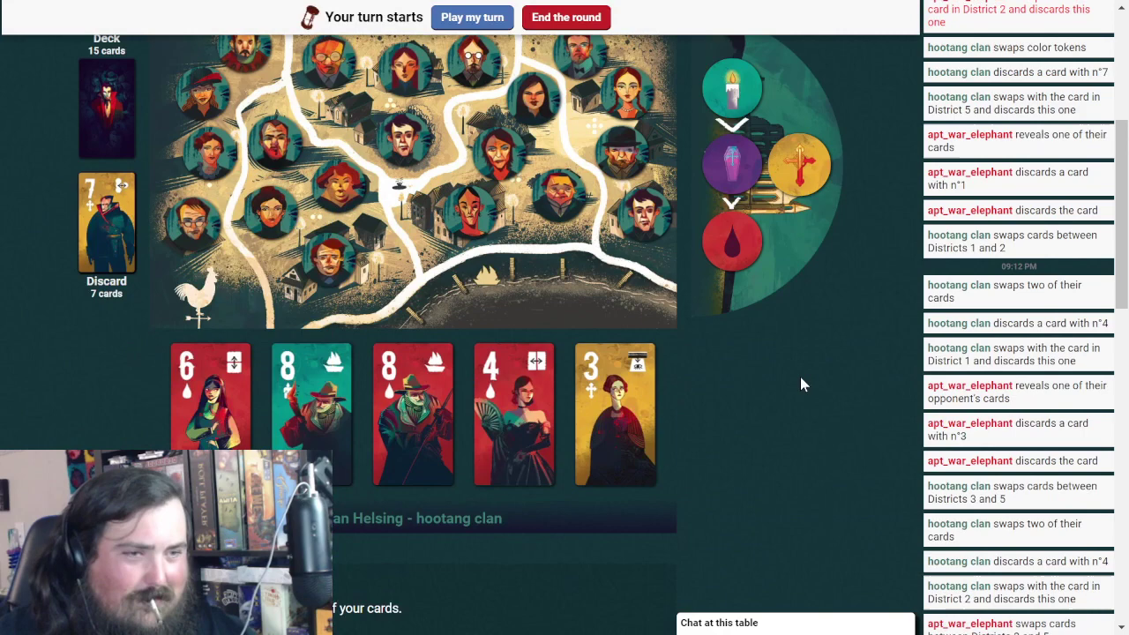
{"action": "scroll", "coordinate": [757, 414], "scroll_direction": "up", "scroll_amount": 3}
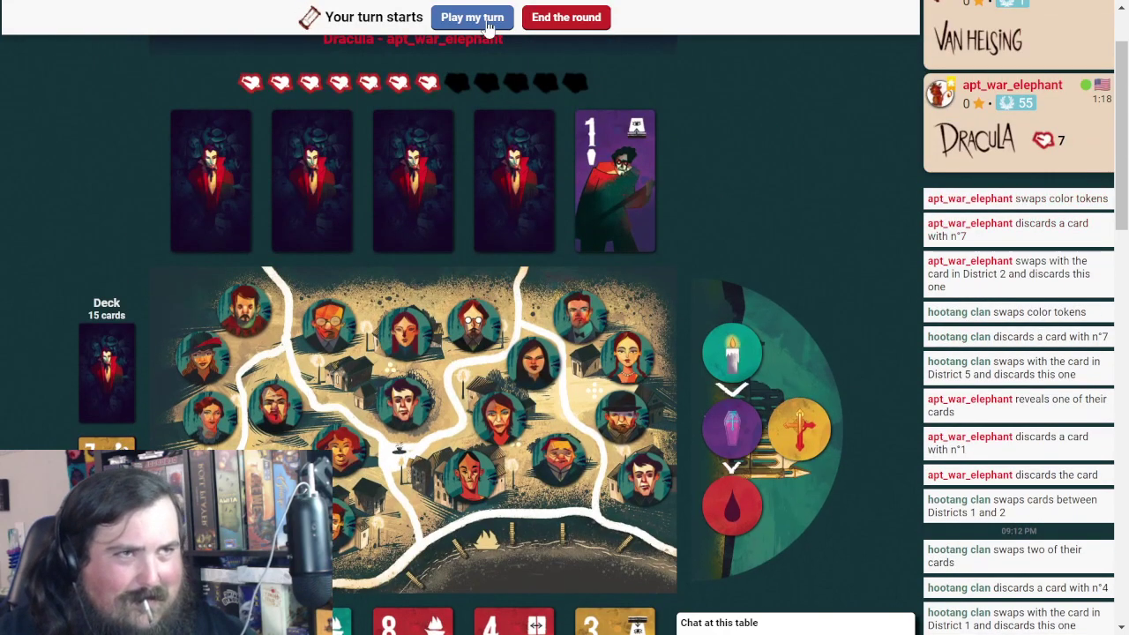
Take Van Helsing's turn and throw the newly drawn 2 into the trash
{"action": "left_click", "coordinate": [488, 22]}
{"action": "scroll", "coordinate": [746, 141], "scroll_direction": "down", "scroll_amount": 3}
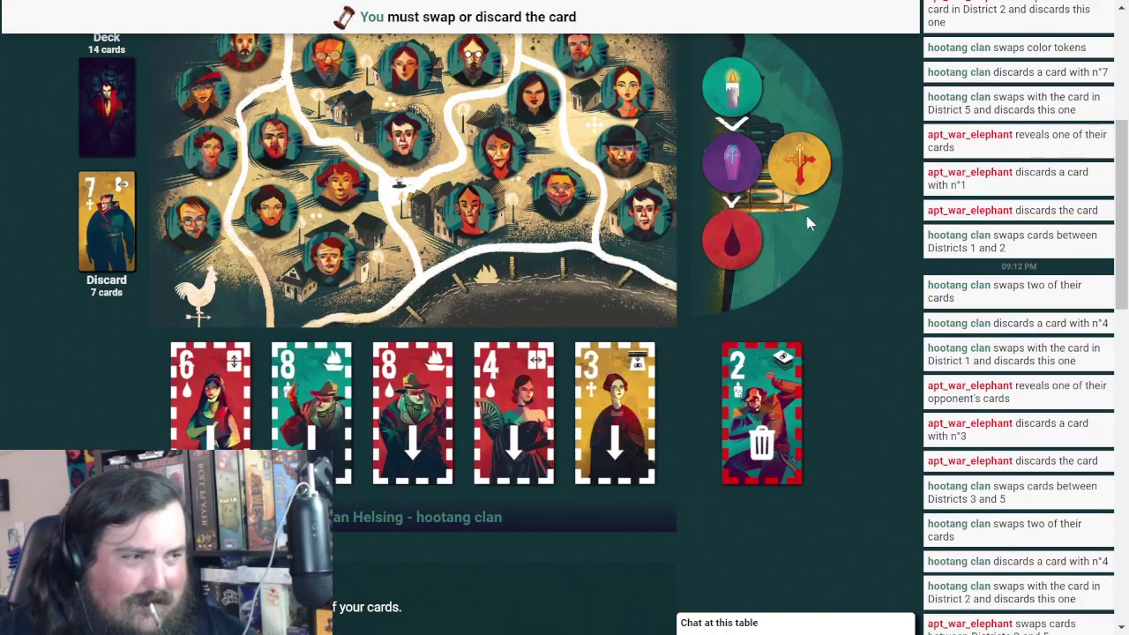
{"action": "scroll", "coordinate": [805, 211], "scroll_direction": "up", "scroll_amount": 1}
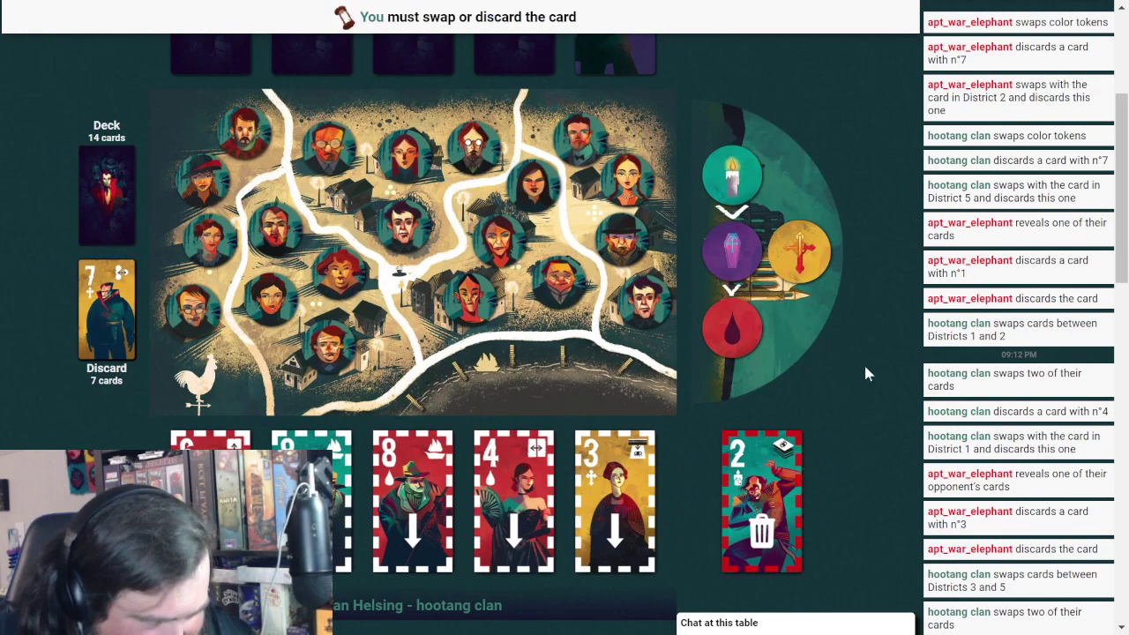
{"action": "scroll", "coordinate": [861, 362], "scroll_direction": "down", "scroll_amount": 2}
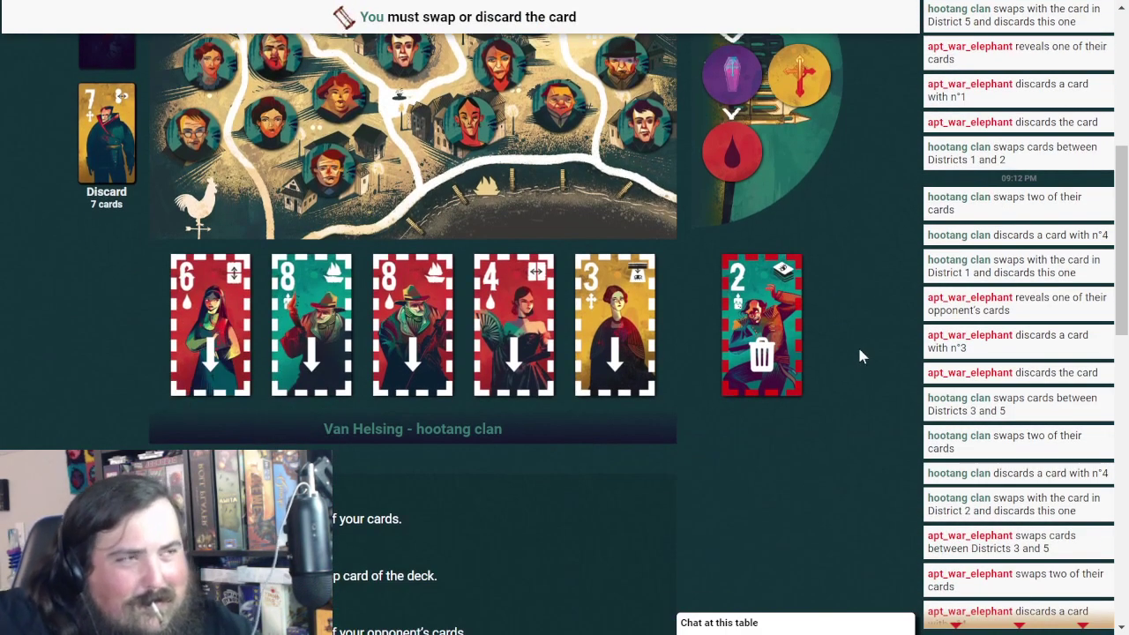
{"action": "left_click", "coordinate": [761, 349]}
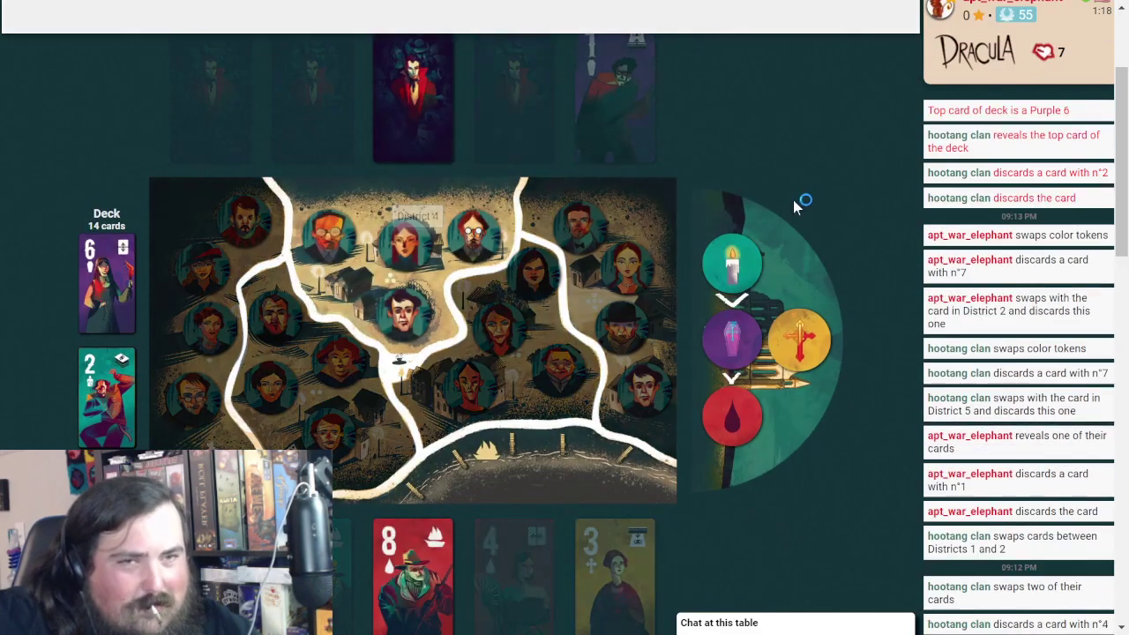
{"action": "scroll", "coordinate": [789, 315], "scroll_direction": "down", "scroll_amount": 3}
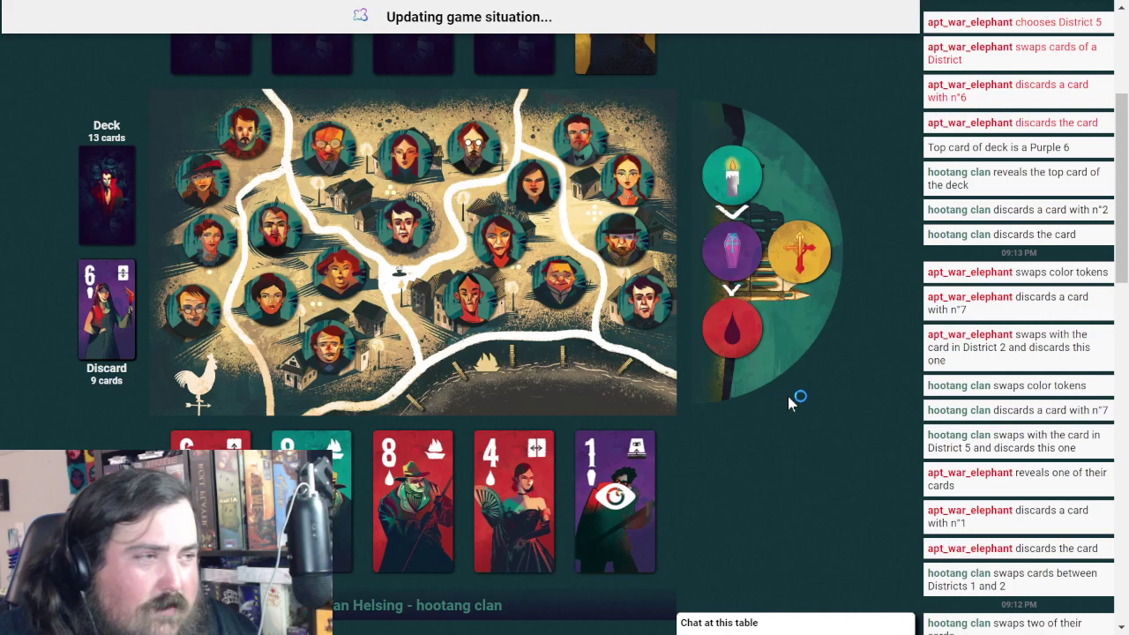
{"action": "scroll", "coordinate": [795, 385], "scroll_direction": "up", "scroll_amount": 3}
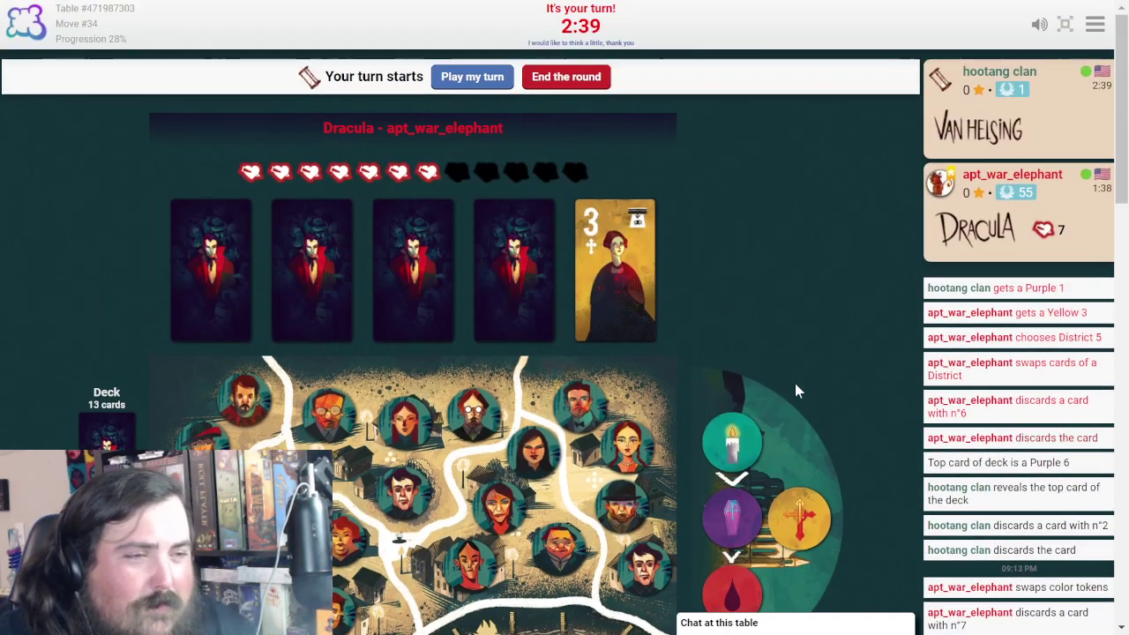
{"action": "scroll", "coordinate": [683, 248], "scroll_direction": "down", "scroll_amount": 3}
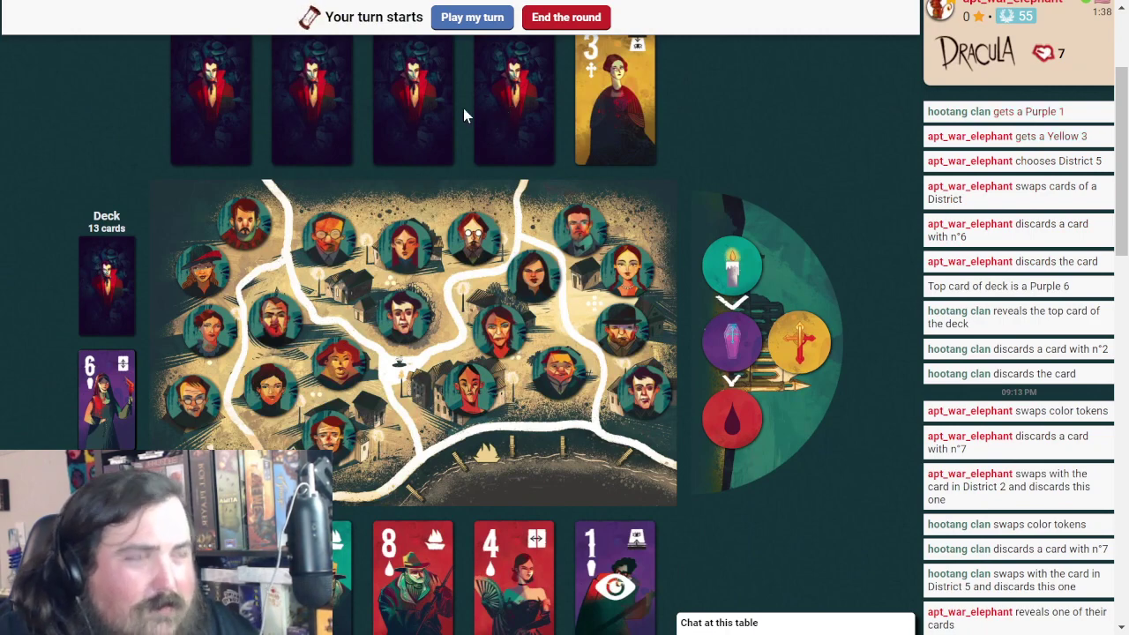
Draw a 2, swap it for the 1 in District 5, and reveal the 2
{"action": "left_click", "coordinate": [473, 16]}
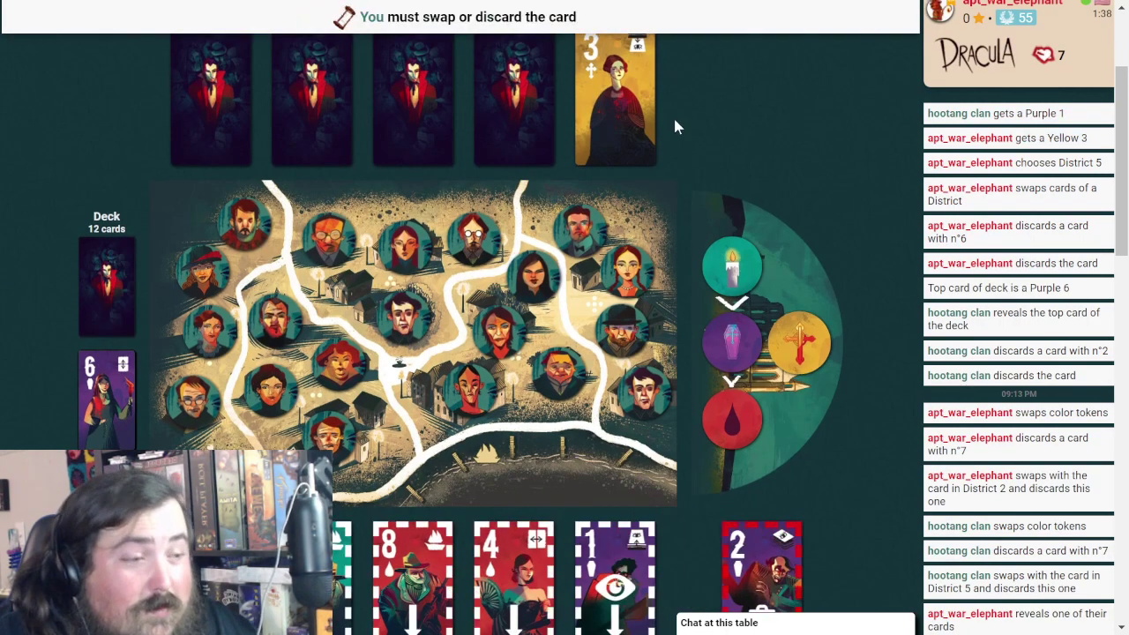
{"action": "scroll", "coordinate": [672, 138], "scroll_direction": "down", "scroll_amount": 3}
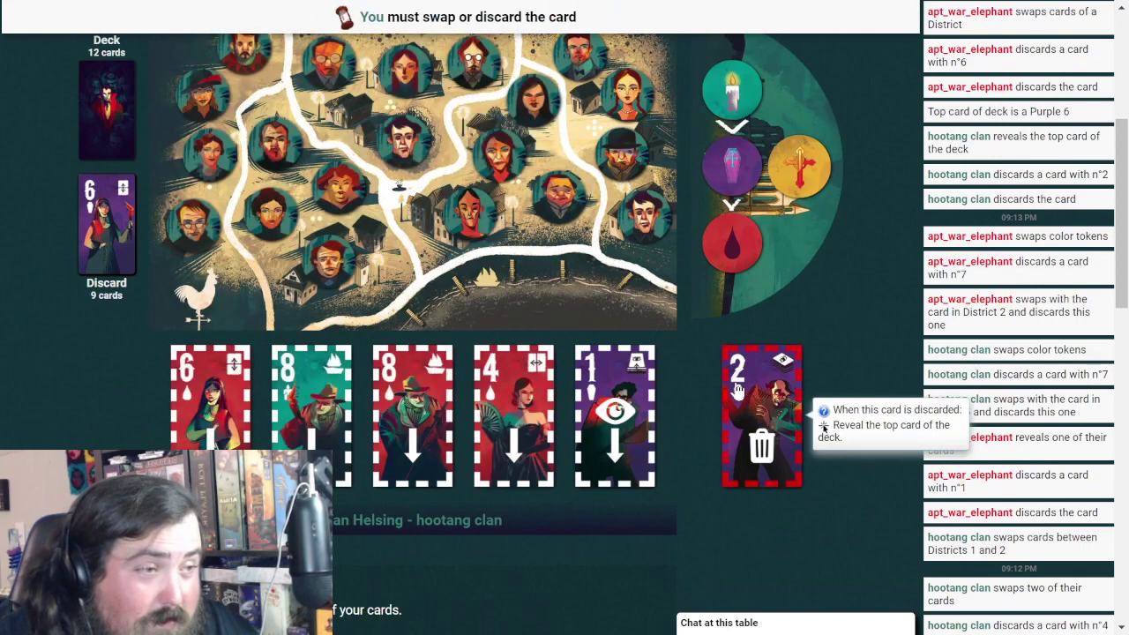
{"action": "mouse_move", "coordinate": [615, 415]}
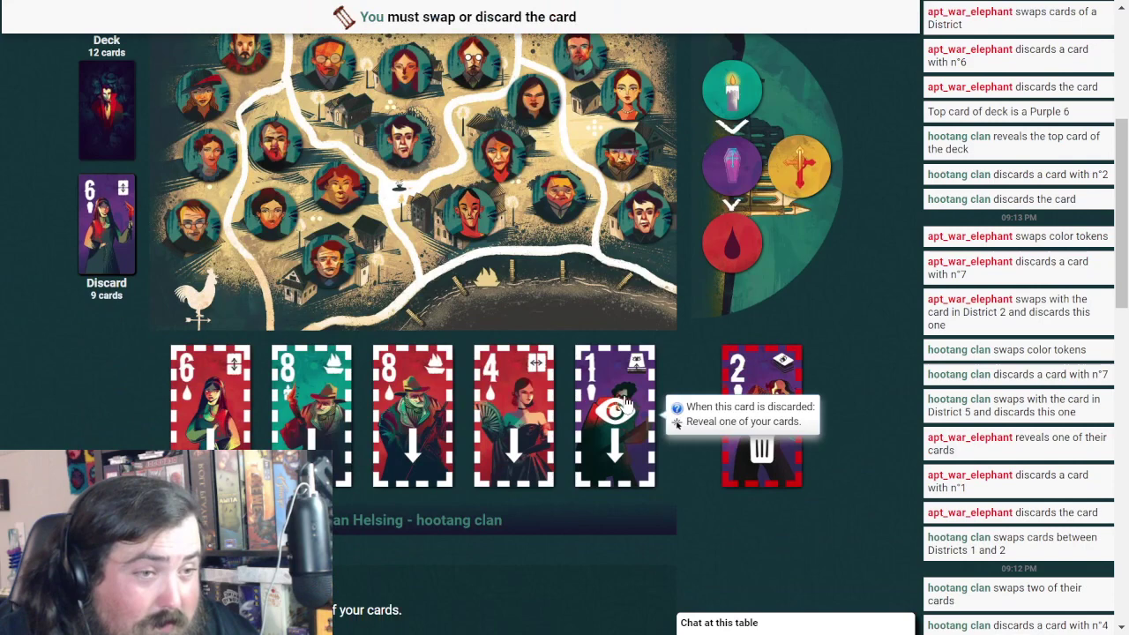
{"action": "left_click", "coordinate": [628, 402]}
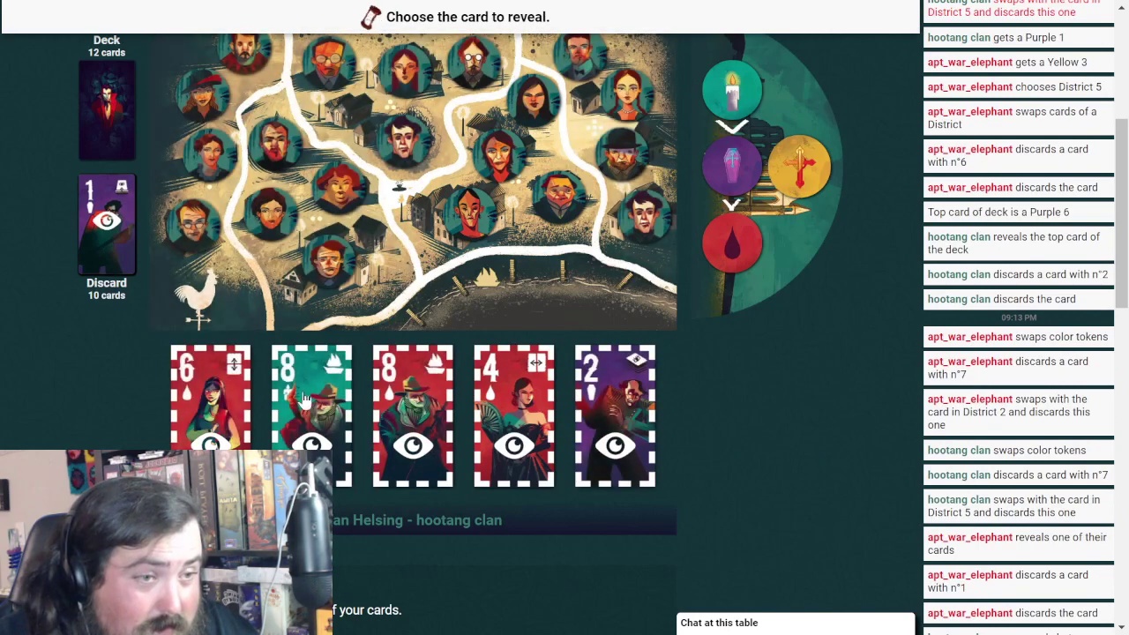
{"action": "left_click", "coordinate": [603, 399]}
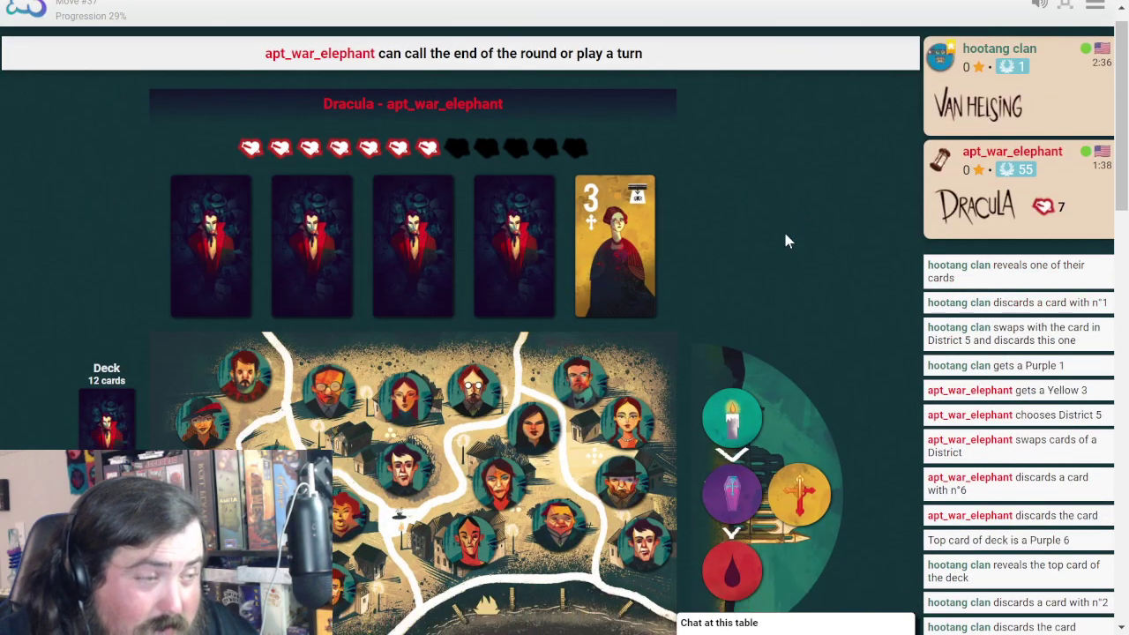
{"action": "scroll", "coordinate": [741, 391], "scroll_direction": "down", "scroll_amount": 2}
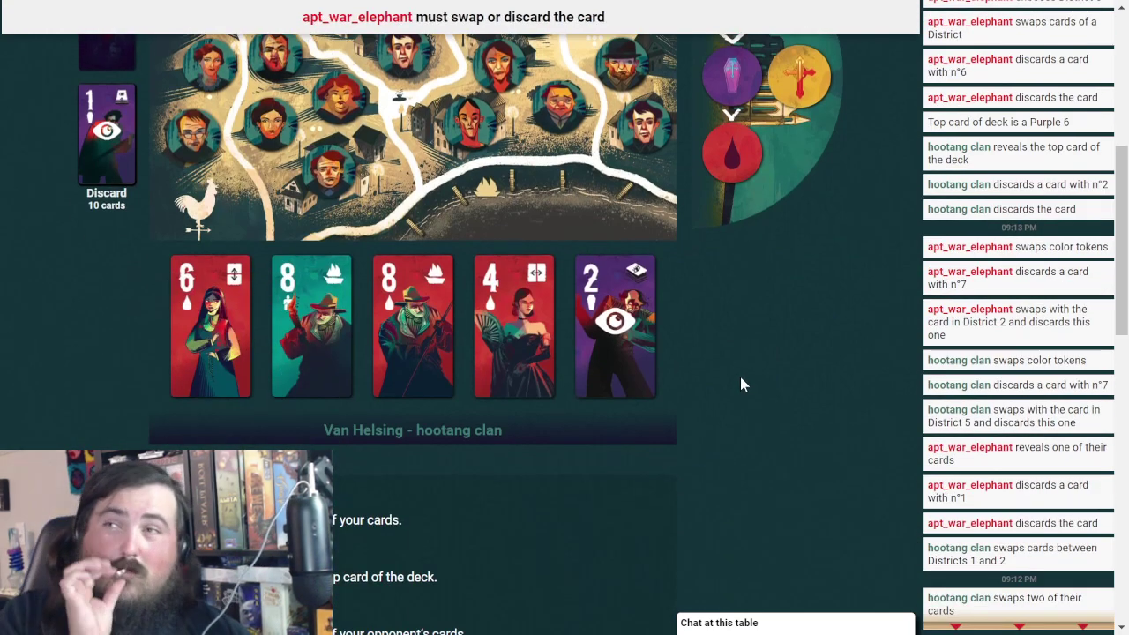
{"action": "scroll", "coordinate": [792, 326], "scroll_direction": "up", "scroll_amount": 5}
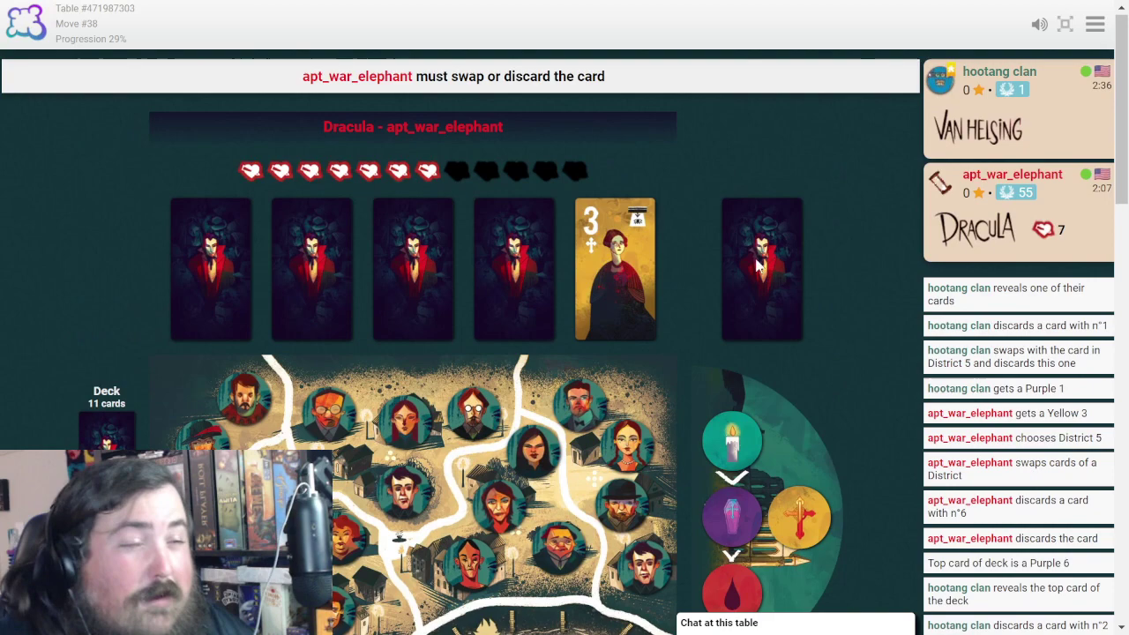
{"action": "scroll", "coordinate": [869, 263], "scroll_direction": "down", "scroll_amount": 1}
{"action": "scroll", "coordinate": [845, 261], "scroll_direction": "down", "scroll_amount": 1}
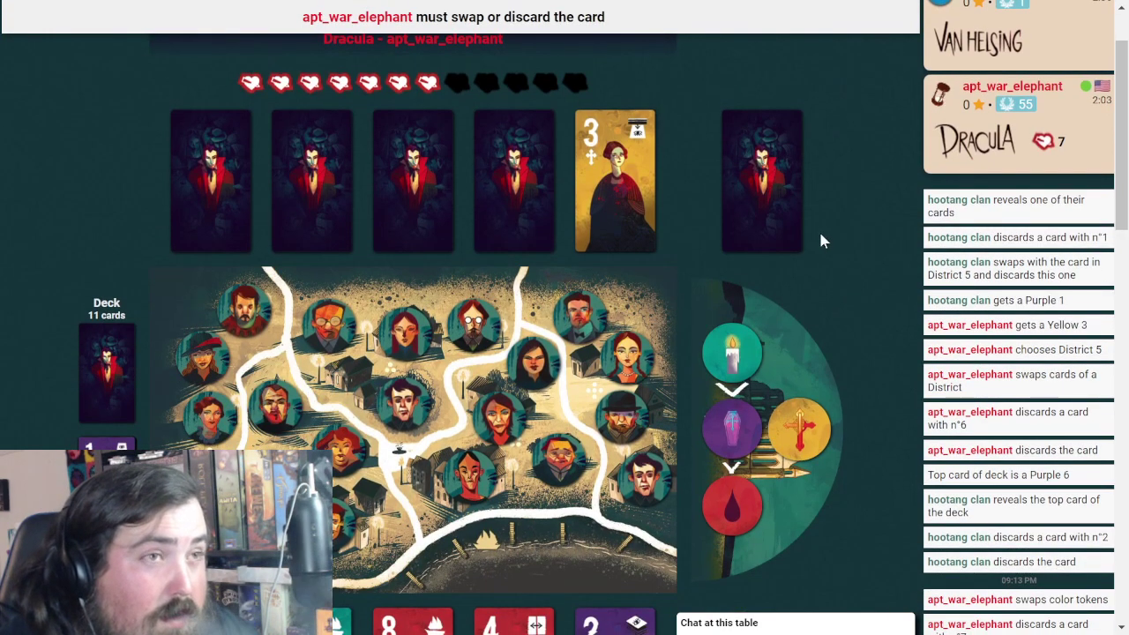
{"action": "scroll", "coordinate": [819, 229], "scroll_direction": "down", "scroll_amount": 2}
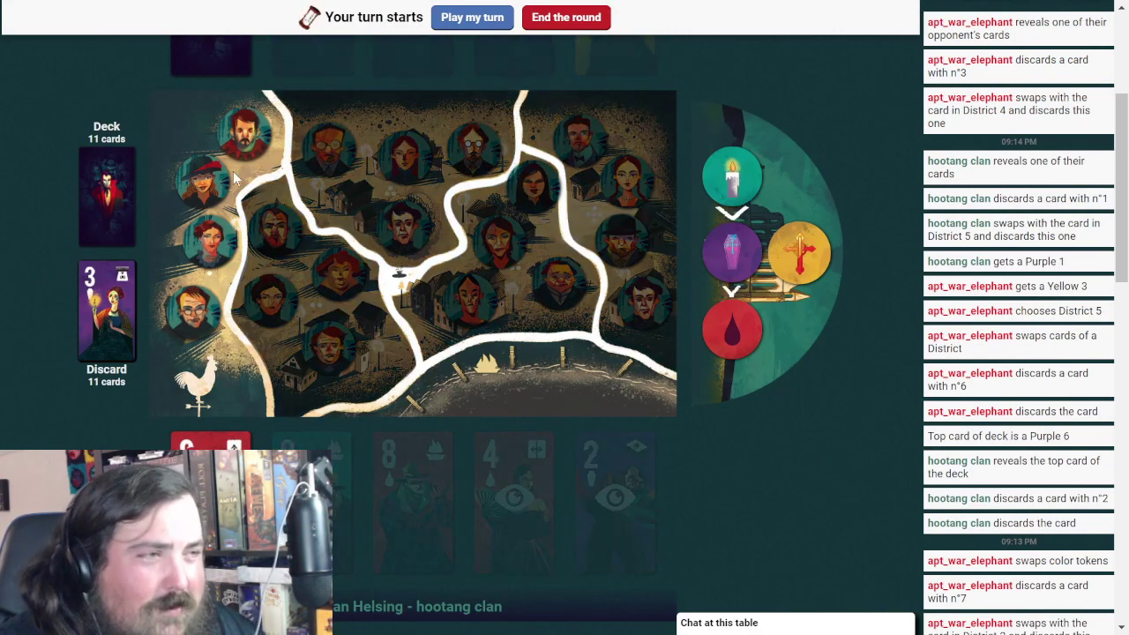
Call and confirm 'End the round', then dismiss the end-of-round notice
{"action": "left_click", "coordinate": [565, 17]}
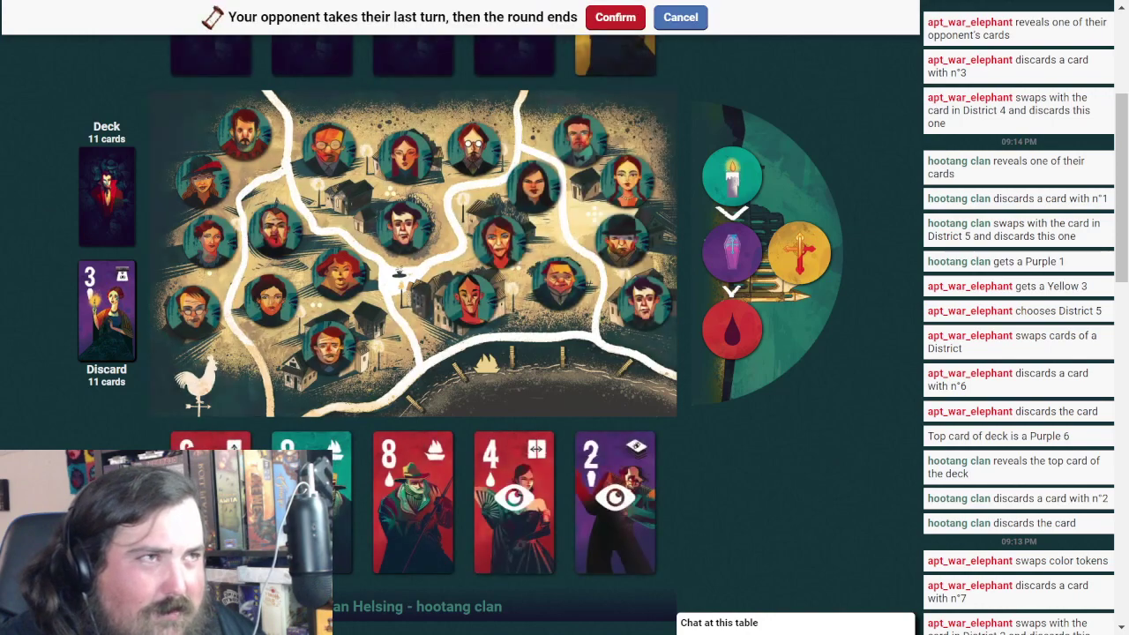
{"action": "left_click", "coordinate": [615, 17]}
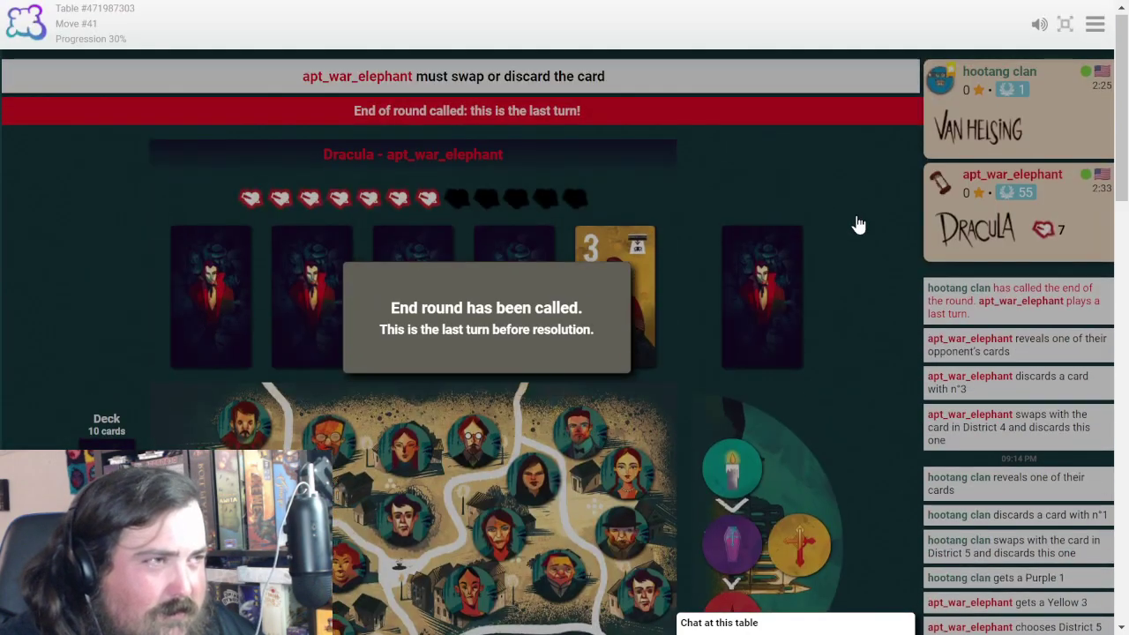
{"action": "left_click", "coordinate": [531, 313]}
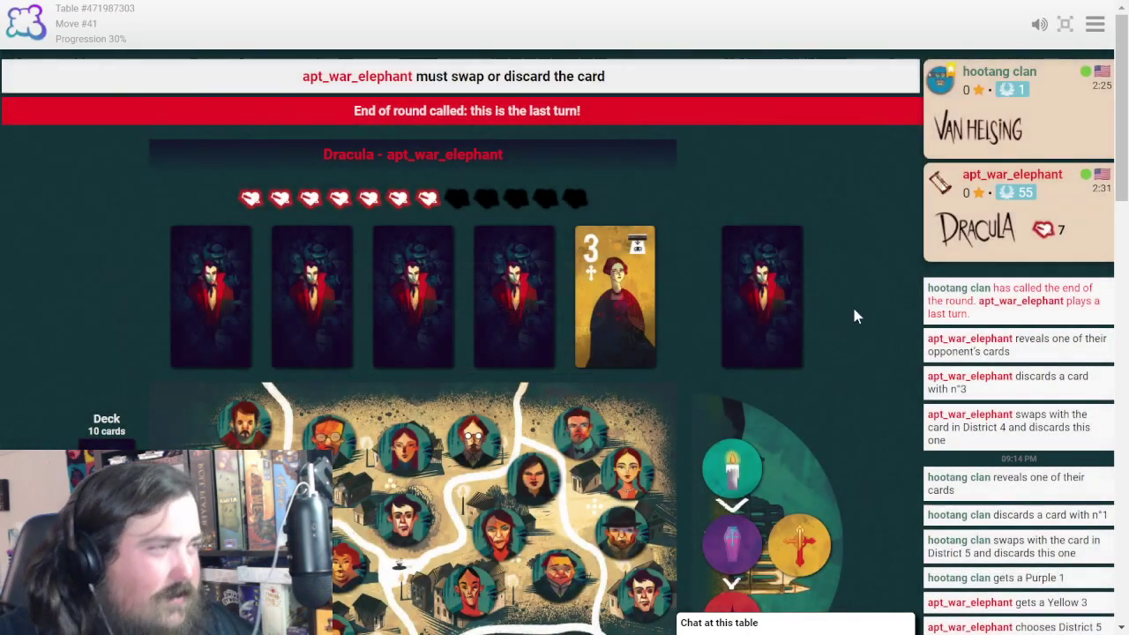
{"action": "scroll", "coordinate": [848, 304], "scroll_direction": "down", "scroll_amount": 2}
{"action": "scroll", "coordinate": [844, 309], "scroll_direction": "down", "scroll_amount": 3}
{"action": "scroll", "coordinate": [819, 302], "scroll_direction": "down", "scroll_amount": 2}
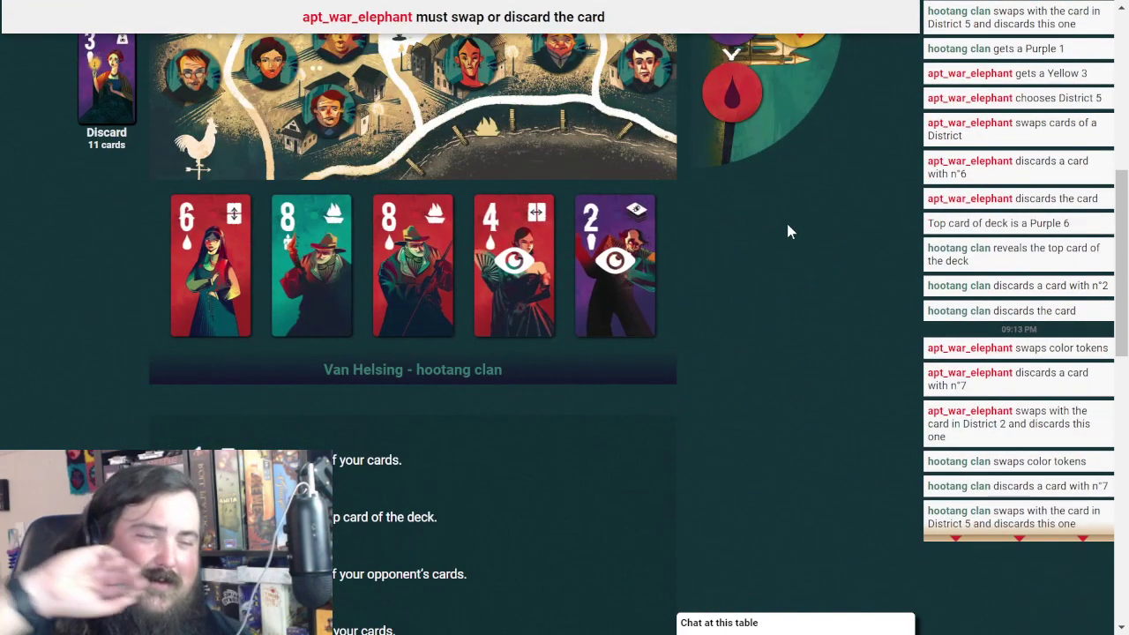
{"action": "scroll", "coordinate": [807, 320], "scroll_direction": "up", "scroll_amount": 3}
{"action": "scroll", "coordinate": [798, 327], "scroll_direction": "up", "scroll_amount": 3}
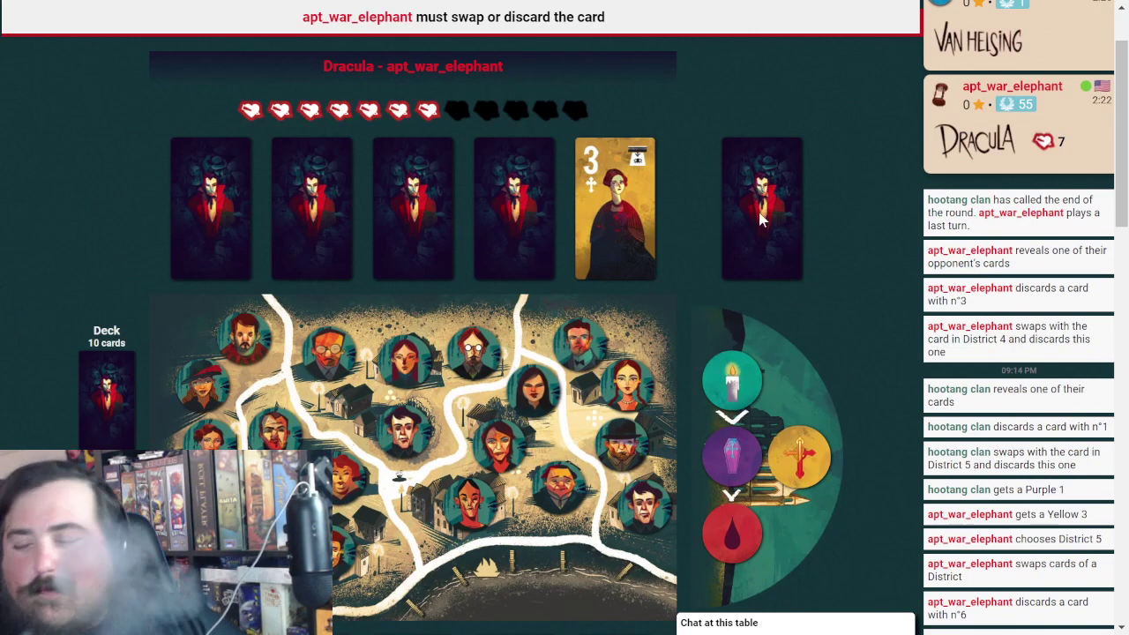
{"action": "scroll", "coordinate": [745, 210], "scroll_direction": "down", "scroll_amount": 3}
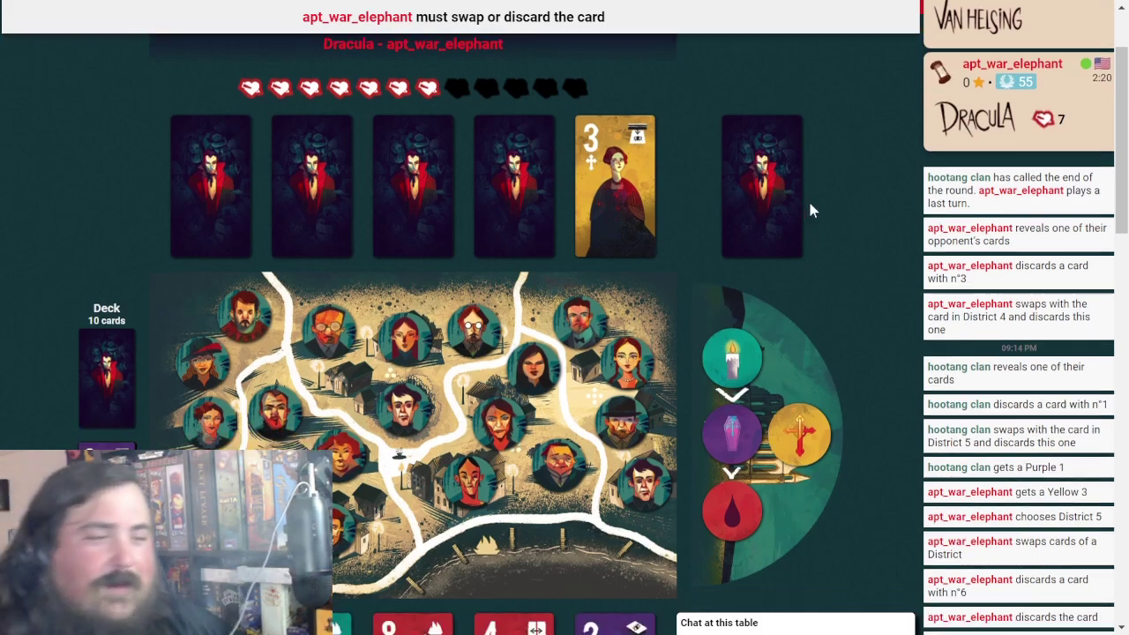
{"action": "scroll", "coordinate": [808, 198], "scroll_direction": "down", "scroll_amount": 3}
{"action": "scroll", "coordinate": [827, 290], "scroll_direction": "up", "scroll_amount": 3}
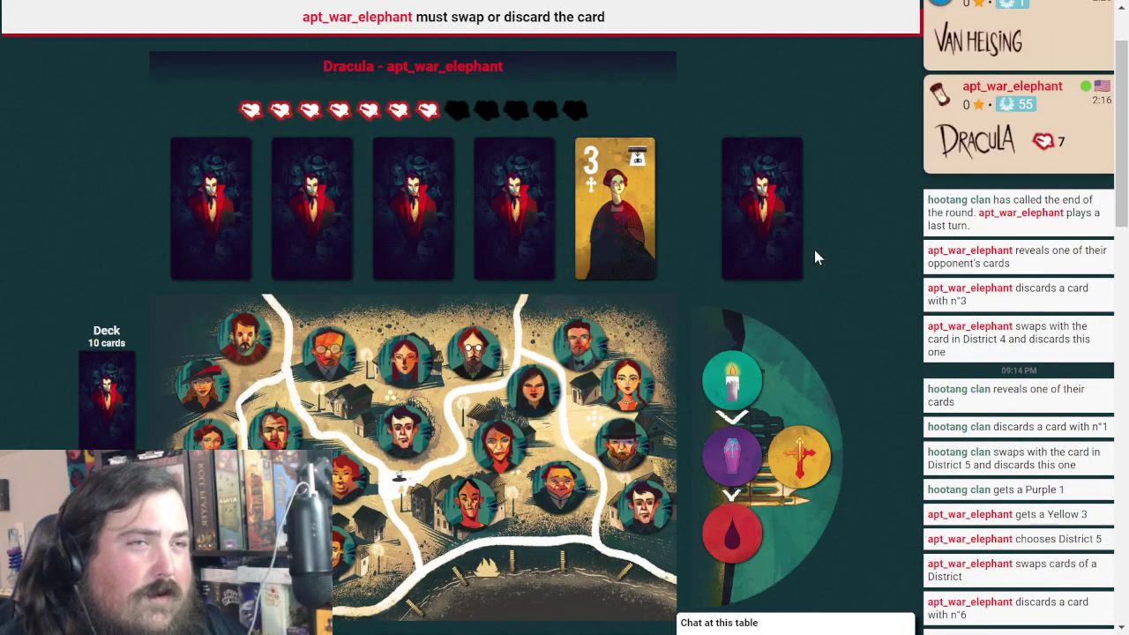
{"action": "left_click", "coordinate": [815, 249]}
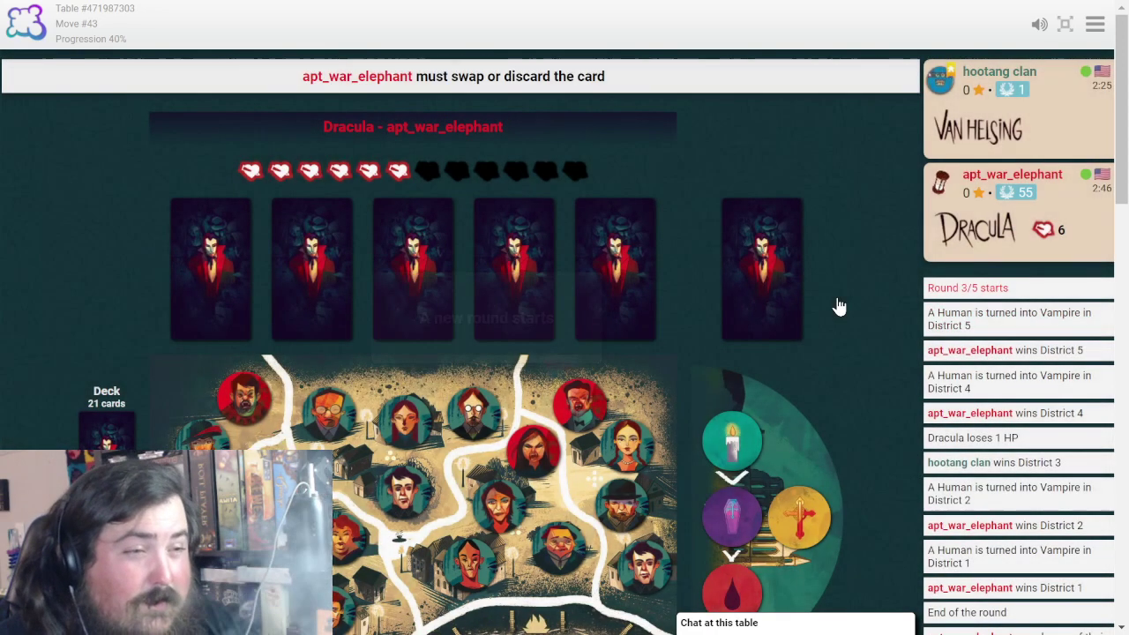
{"action": "scroll", "coordinate": [855, 308], "scroll_direction": "down", "scroll_amount": 5}
{"action": "scroll", "coordinate": [862, 292], "scroll_direction": "down", "scroll_amount": 3}
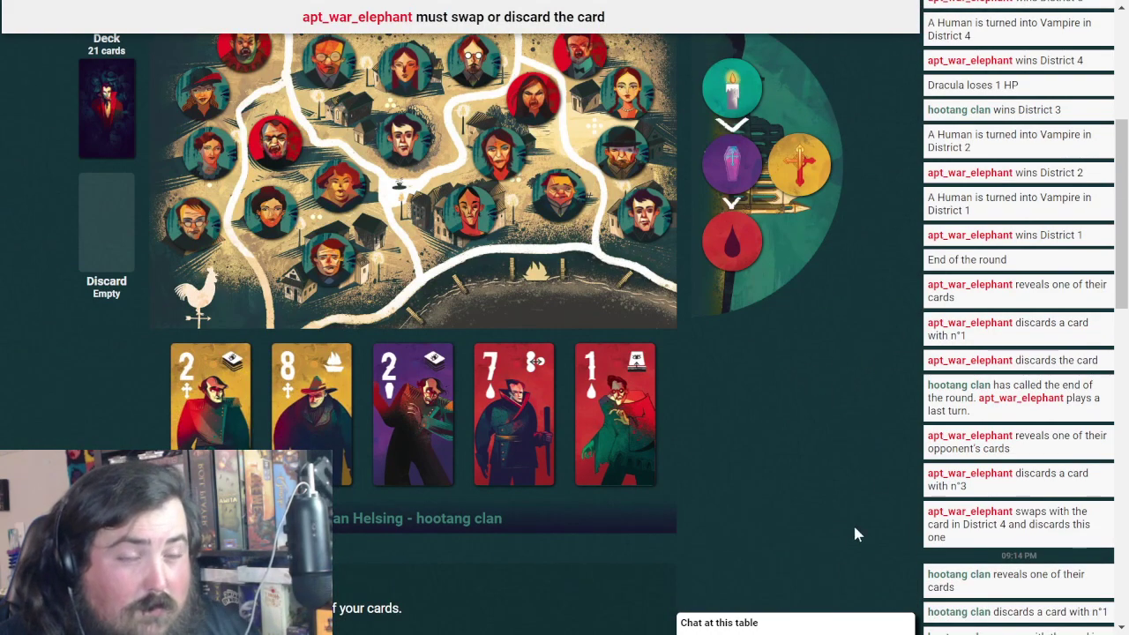
{"action": "scroll", "coordinate": [852, 523], "scroll_direction": "up", "scroll_amount": 5}
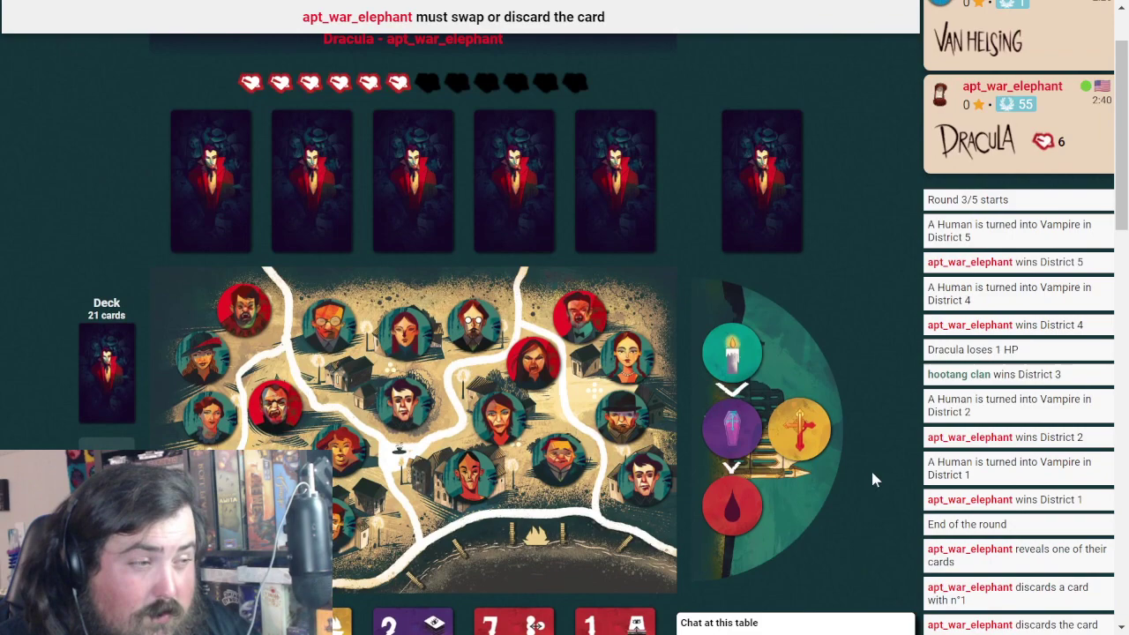
{"action": "scroll", "coordinate": [857, 469], "scroll_direction": "down", "scroll_amount": 5}
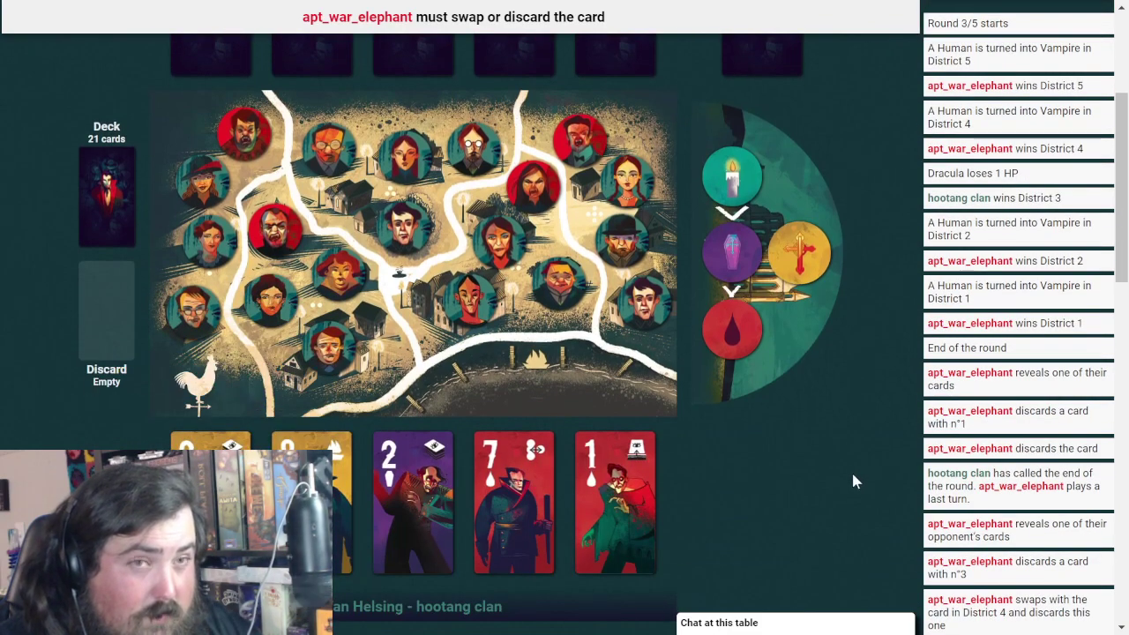
{"action": "scroll", "coordinate": [851, 472], "scroll_direction": "up", "scroll_amount": 5}
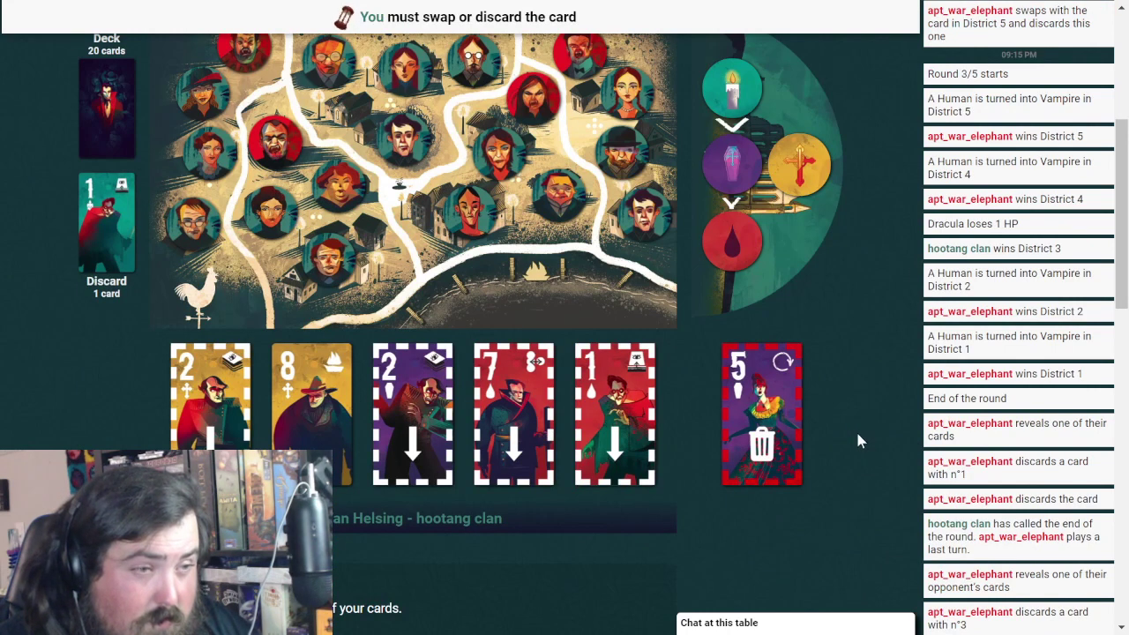
Swap the drawn 5 in for the hand's 1, then reveal the purple 2
{"action": "left_click", "coordinate": [620, 379]}
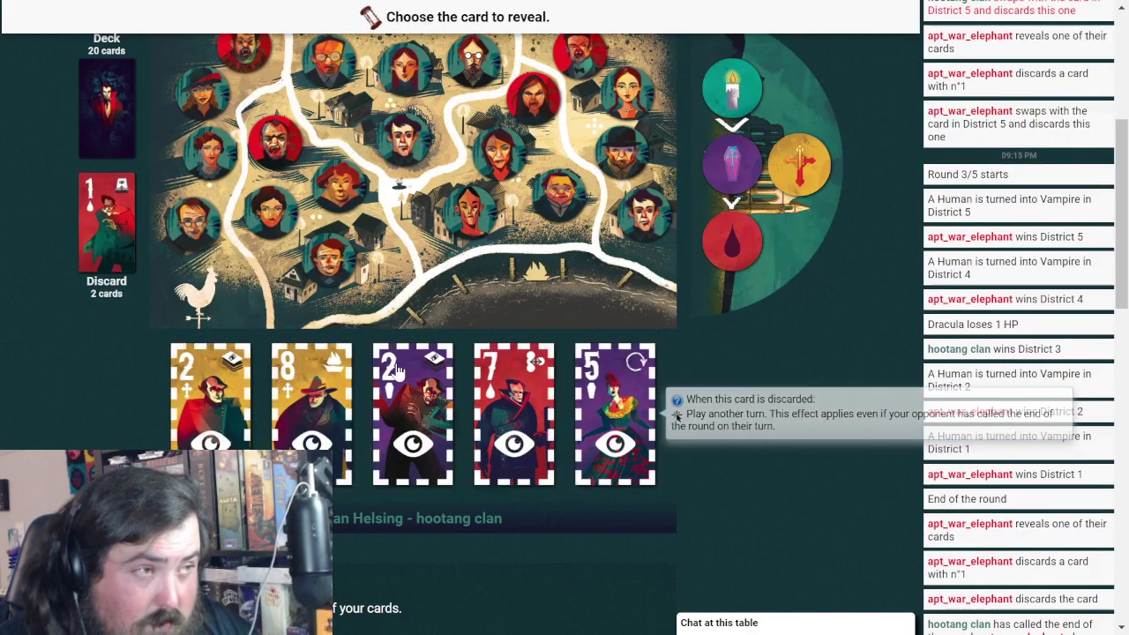
{"action": "left_click", "coordinate": [397, 370]}
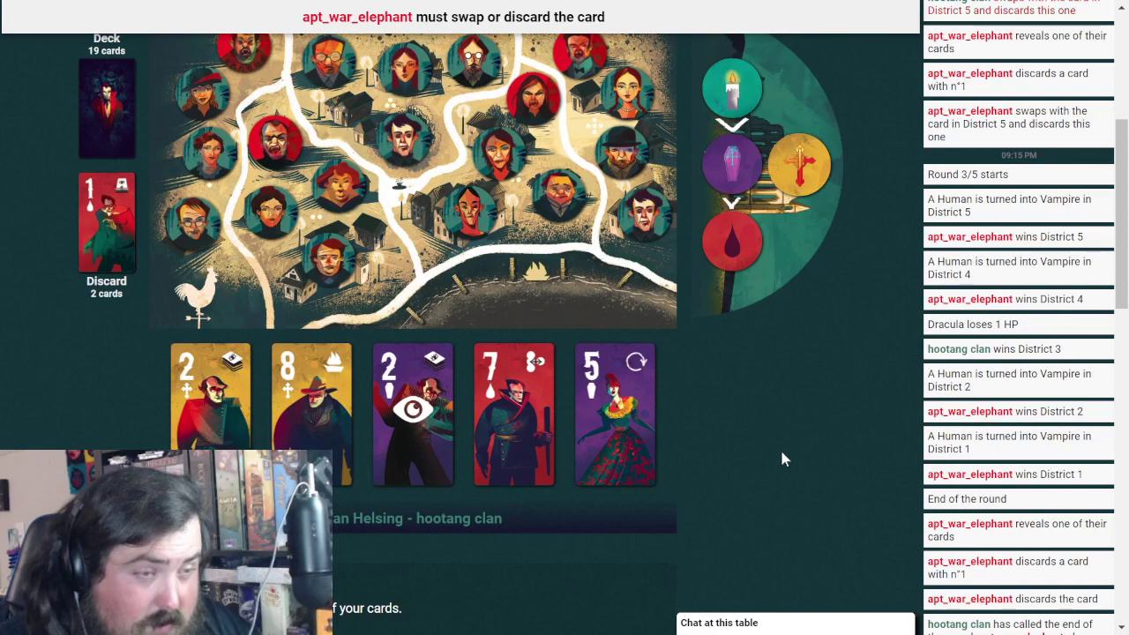
{"action": "scroll", "coordinate": [780, 447], "scroll_direction": "up", "scroll_amount": 5}
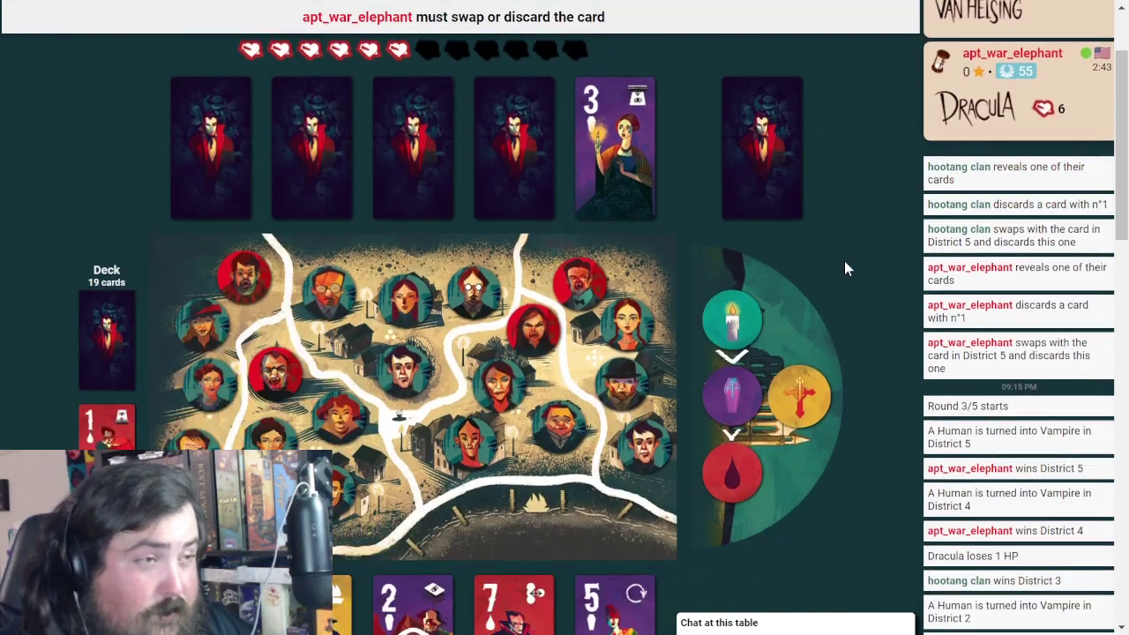
{"action": "scroll", "coordinate": [844, 262], "scroll_direction": "down", "scroll_amount": 2}
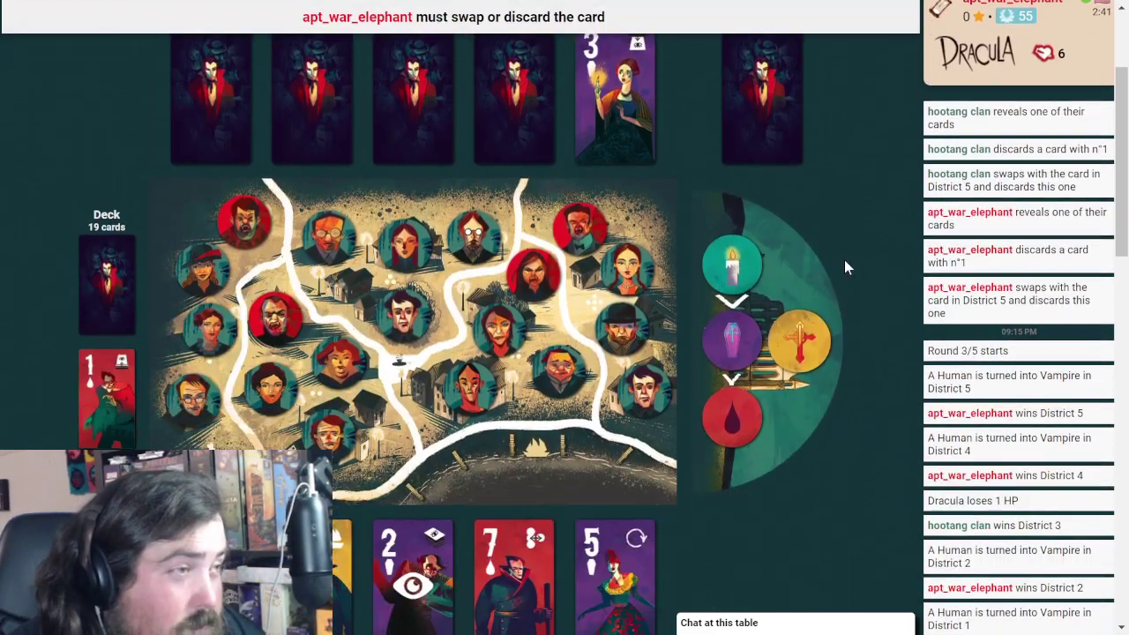
{"action": "scroll", "coordinate": [844, 259], "scroll_direction": "down", "scroll_amount": 2}
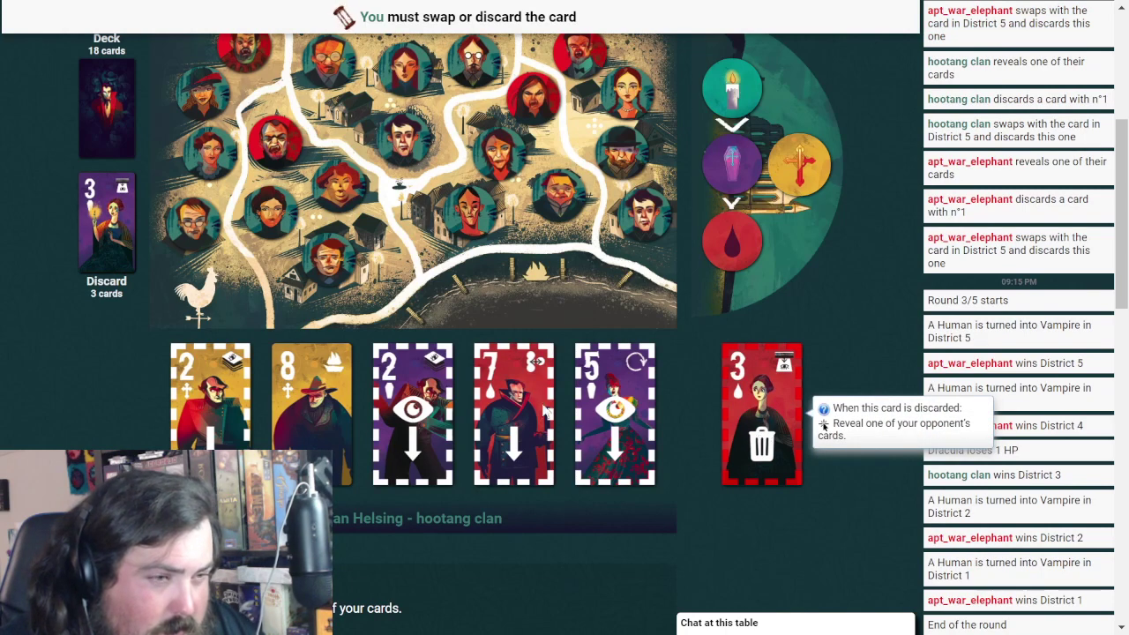
Swap the purple 2 for a red 3, then the 3 for a purple 8, and reveal a Dracula card
{"action": "left_click", "coordinate": [412, 393]}
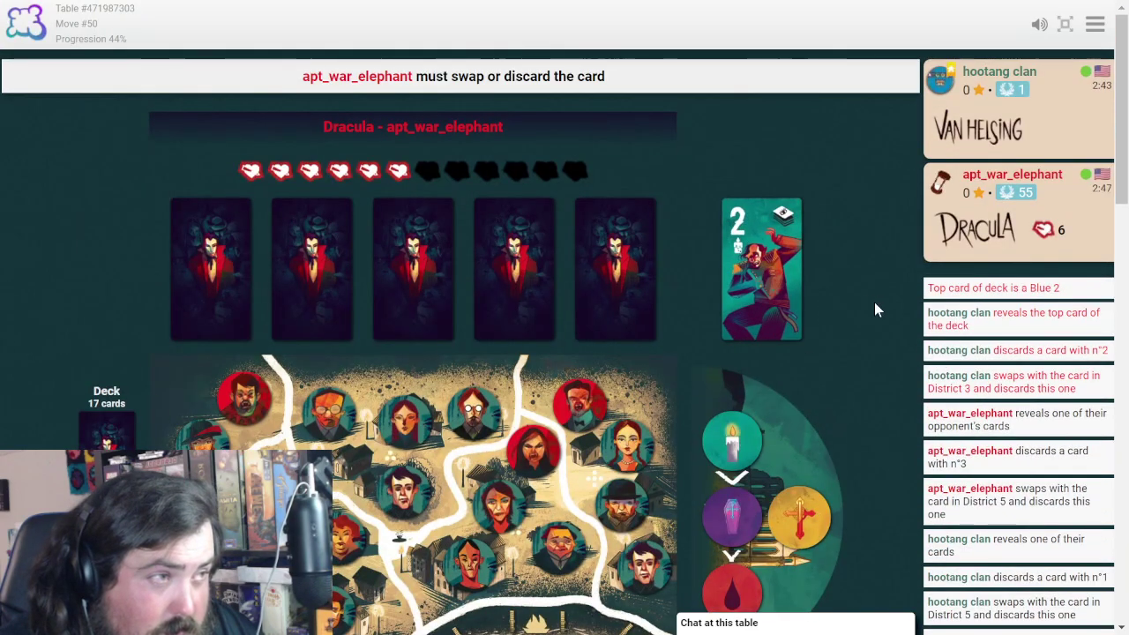
{"action": "scroll", "coordinate": [874, 302], "scroll_direction": "down", "scroll_amount": 3}
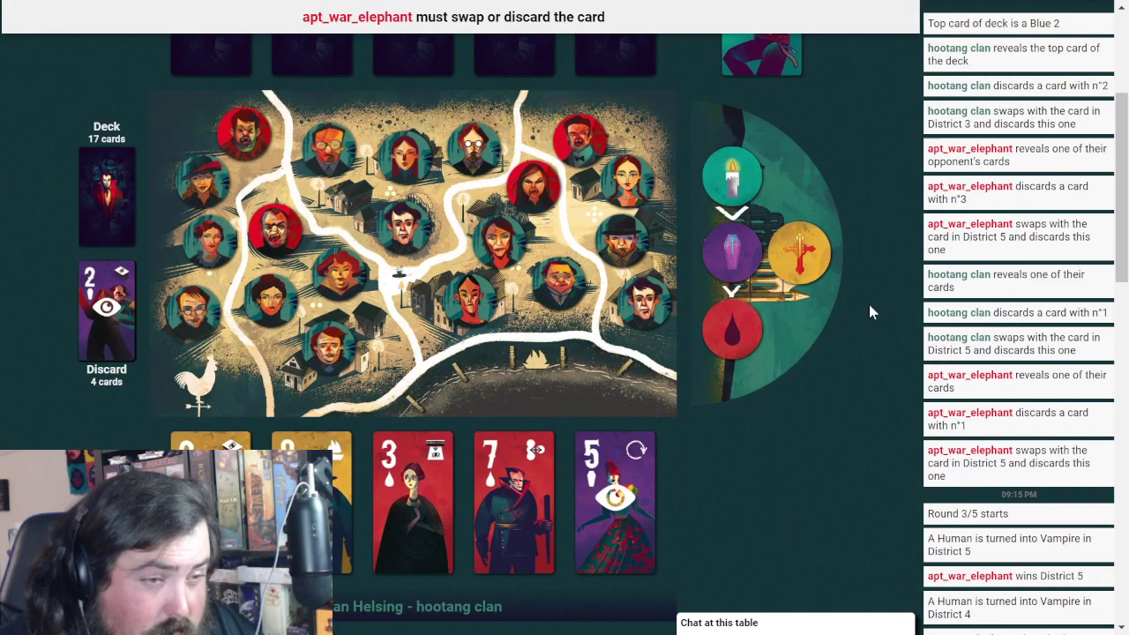
{"action": "scroll", "coordinate": [869, 305], "scroll_direction": "up", "scroll_amount": 3}
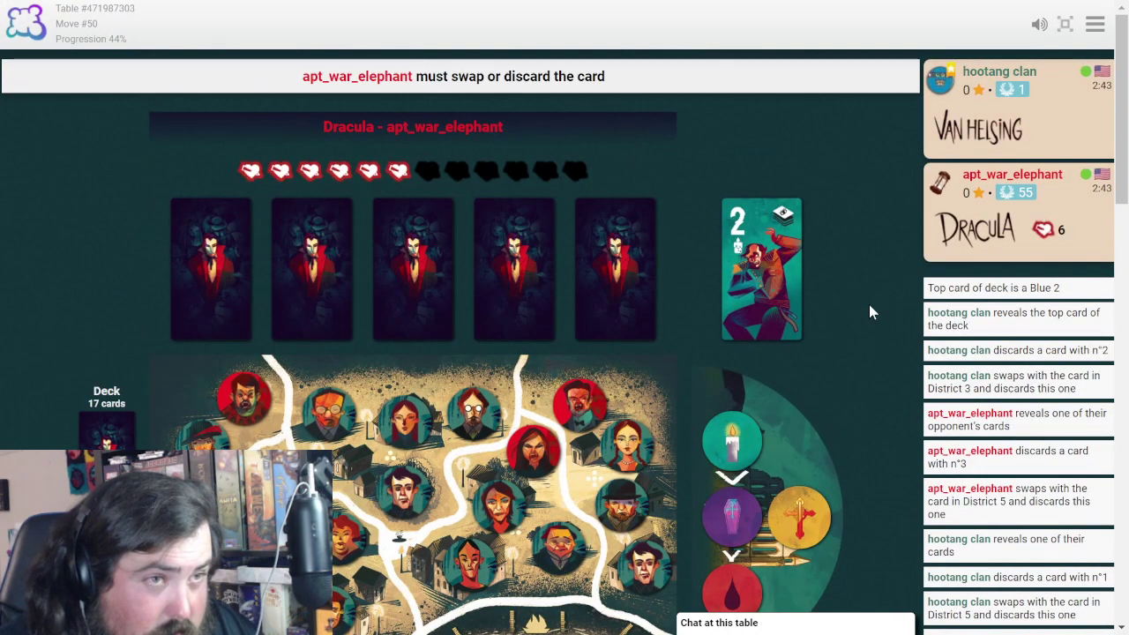
{"action": "scroll", "coordinate": [869, 305], "scroll_direction": "down", "scroll_amount": 4}
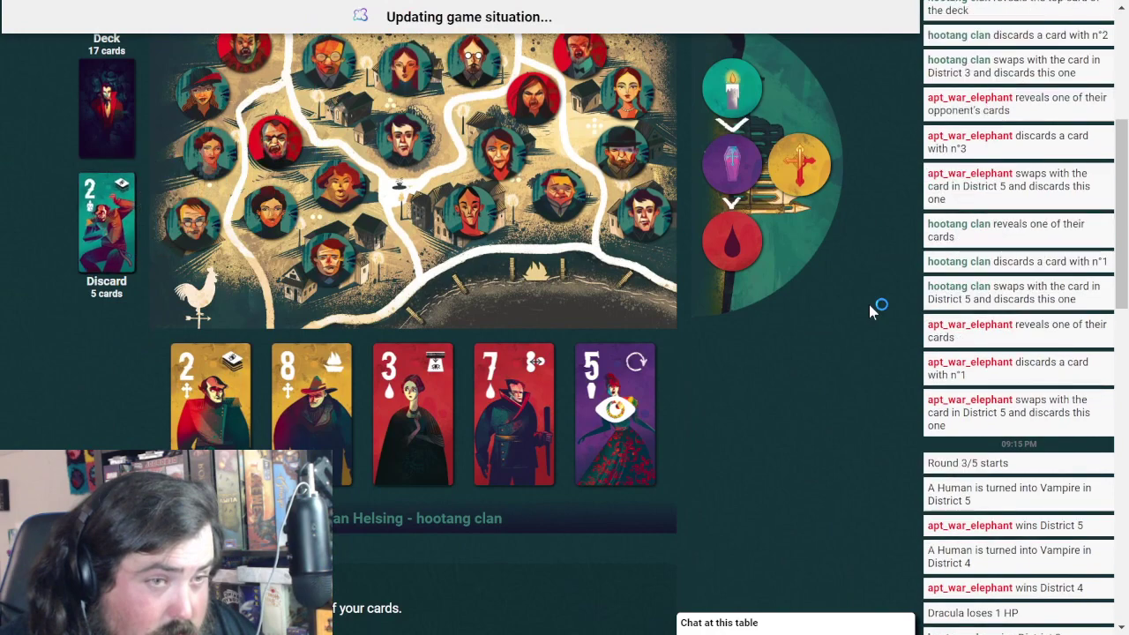
{"action": "scroll", "coordinate": [869, 304], "scroll_direction": "up", "scroll_amount": 1}
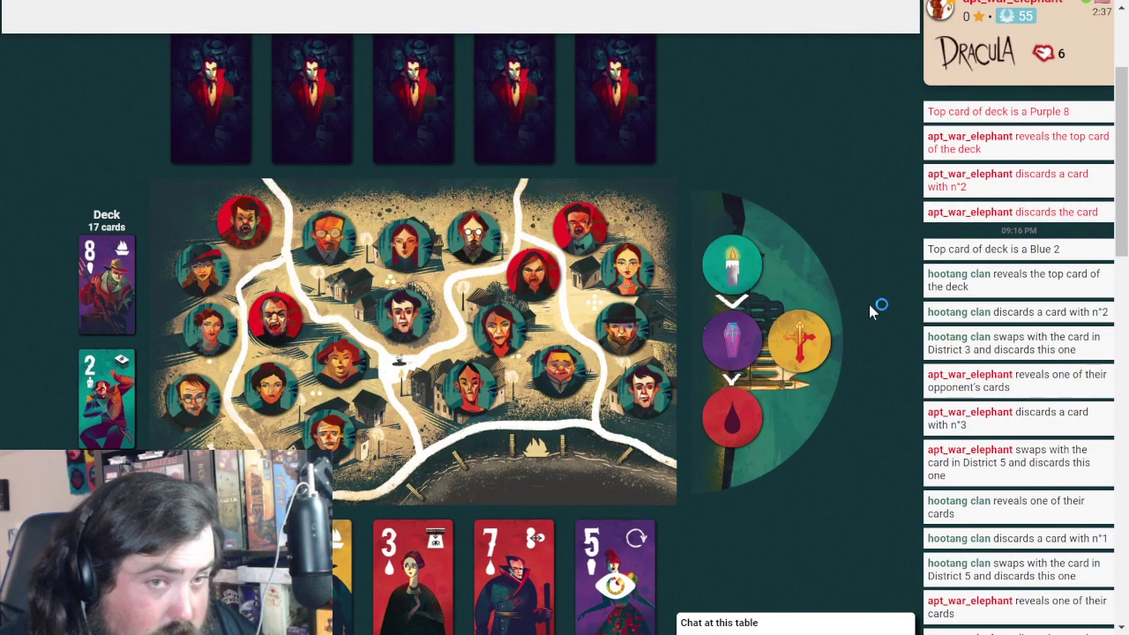
{"action": "scroll", "coordinate": [869, 304], "scroll_direction": "down", "scroll_amount": 2}
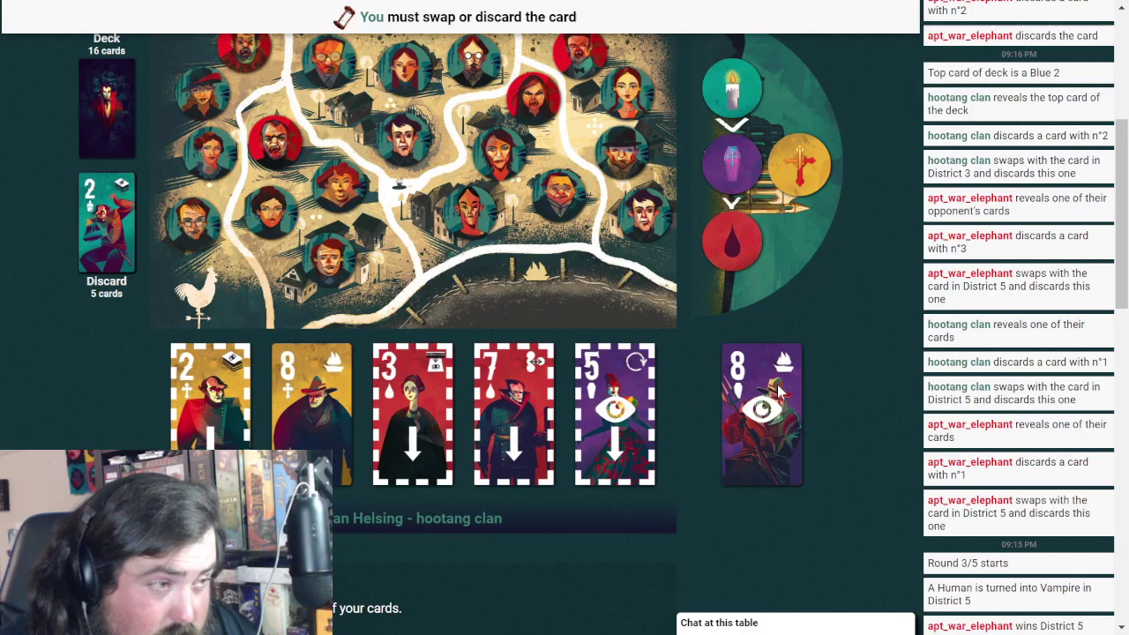
{"action": "left_click", "coordinate": [441, 404]}
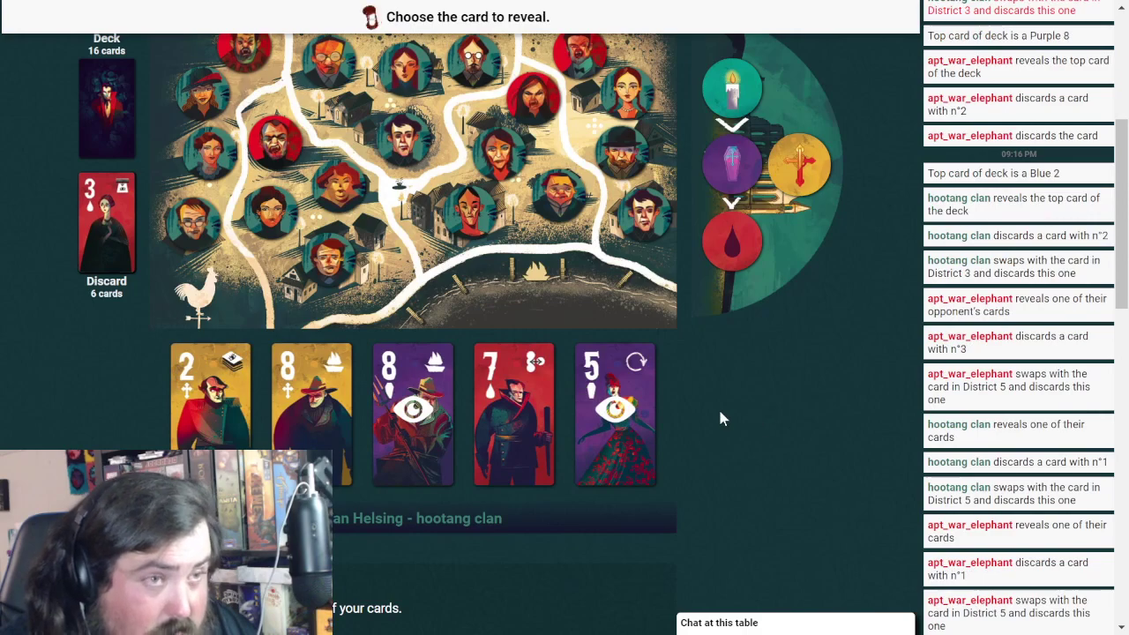
{"action": "scroll", "coordinate": [406, 369], "scroll_direction": "up", "scroll_amount": 5}
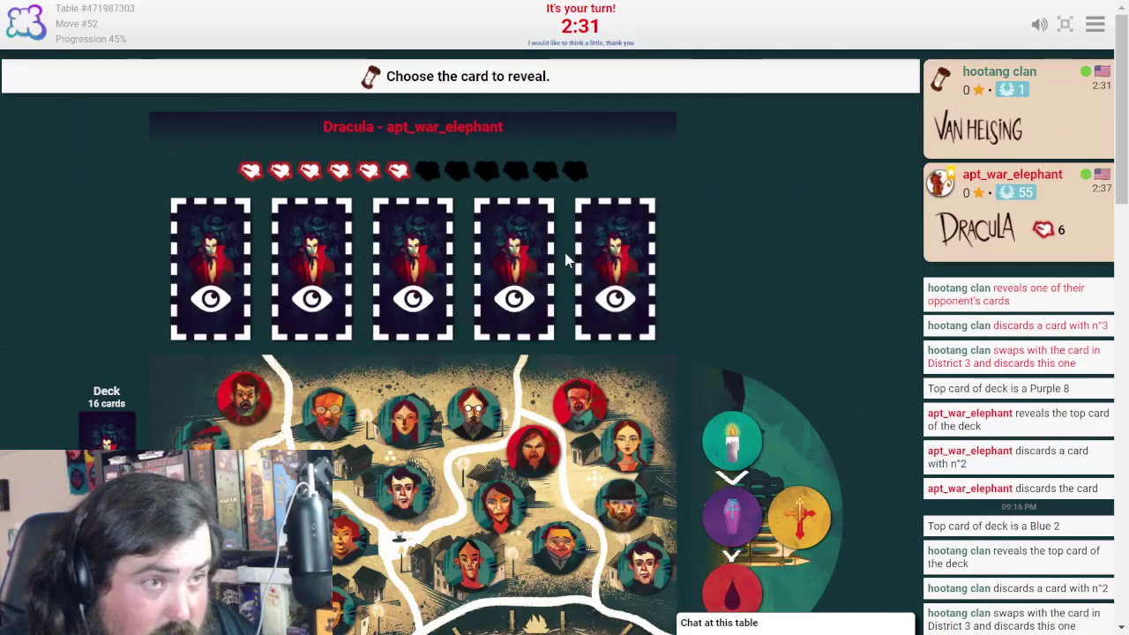
{"action": "scroll", "coordinate": [402, 223], "scroll_direction": "down", "scroll_amount": 5}
{"action": "scroll", "coordinate": [317, 298], "scroll_direction": "up", "scroll_amount": 5}
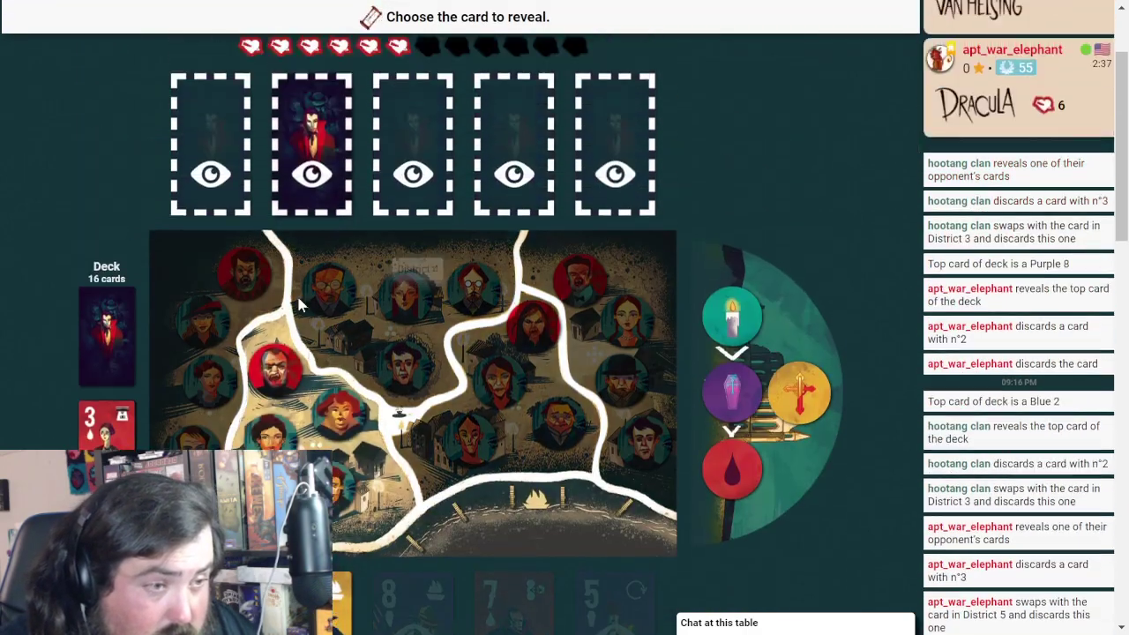
{"action": "left_click", "coordinate": [210, 265]}
{"action": "scroll", "coordinate": [720, 213], "scroll_direction": "down", "scroll_amount": 5}
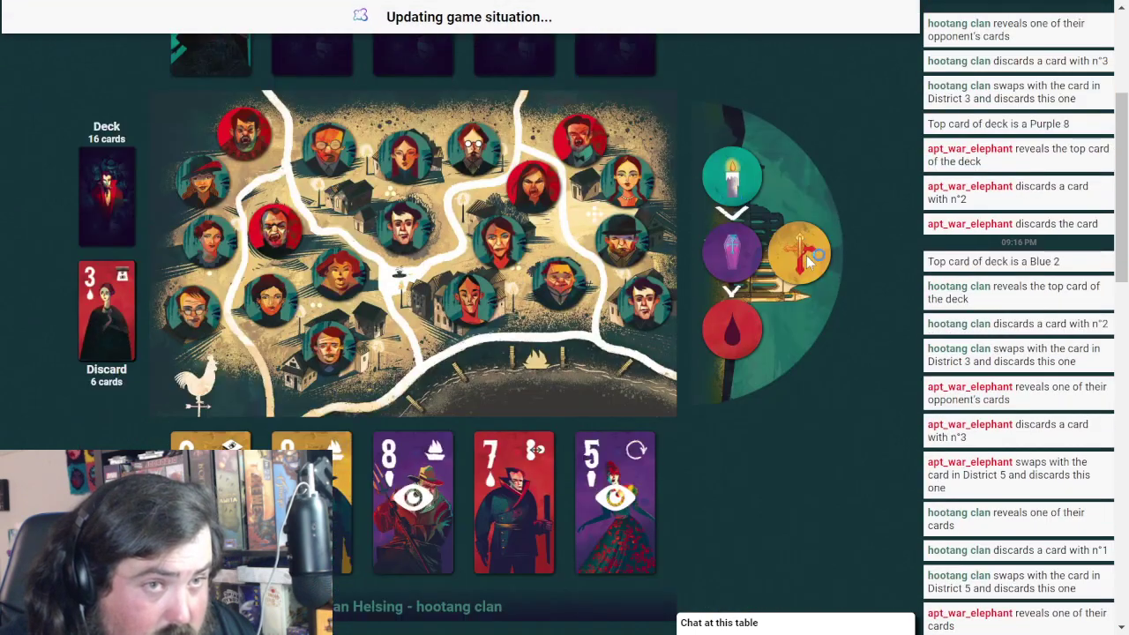
{"action": "scroll", "coordinate": [868, 285], "scroll_direction": "up", "scroll_amount": 5}
{"action": "scroll", "coordinate": [868, 285], "scroll_direction": "up", "scroll_amount": 5}
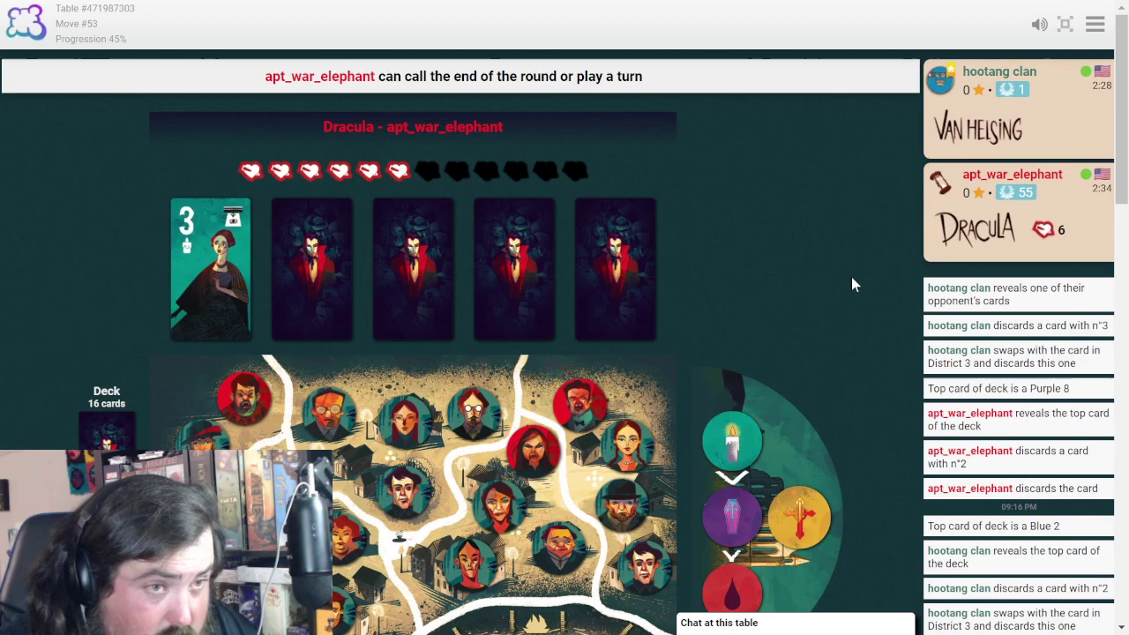
{"action": "scroll", "coordinate": [851, 277], "scroll_direction": "down", "scroll_amount": 5}
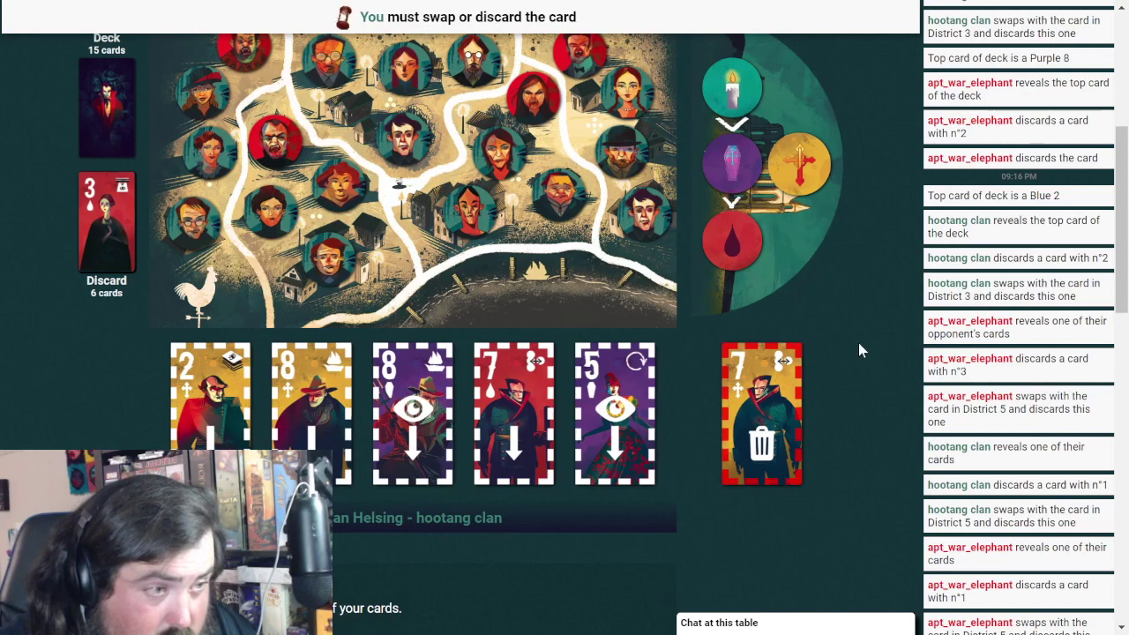
Swap the hand's 5 for the drawn 7, discard the drawn 5 and 1, and reveal a card
{"action": "left_click", "coordinate": [628, 373]}
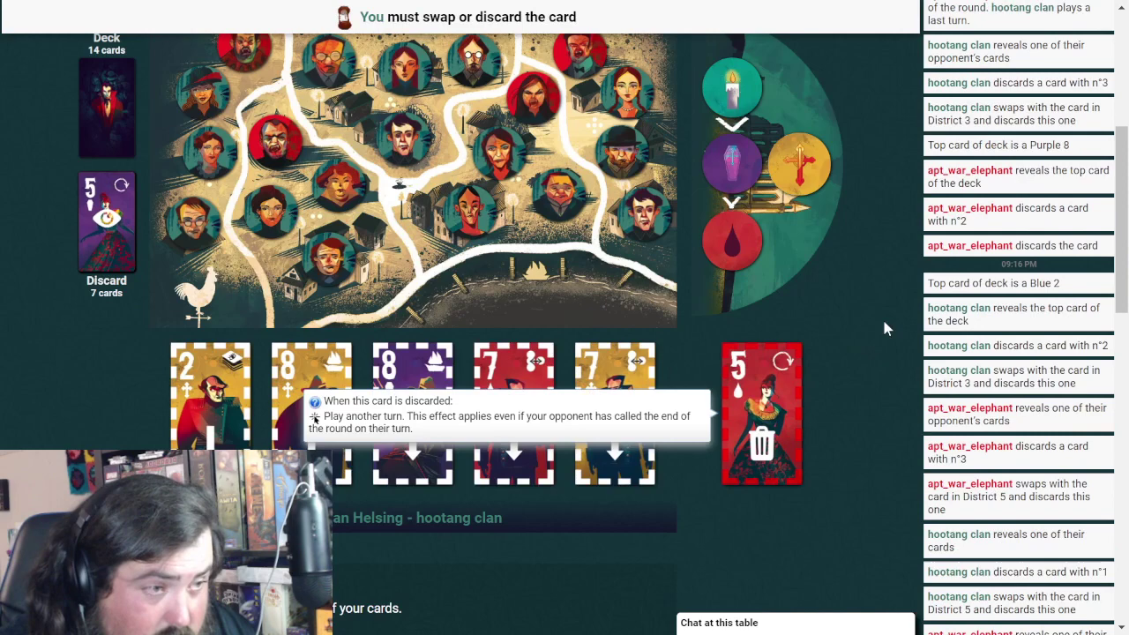
{"action": "left_click", "coordinate": [765, 388]}
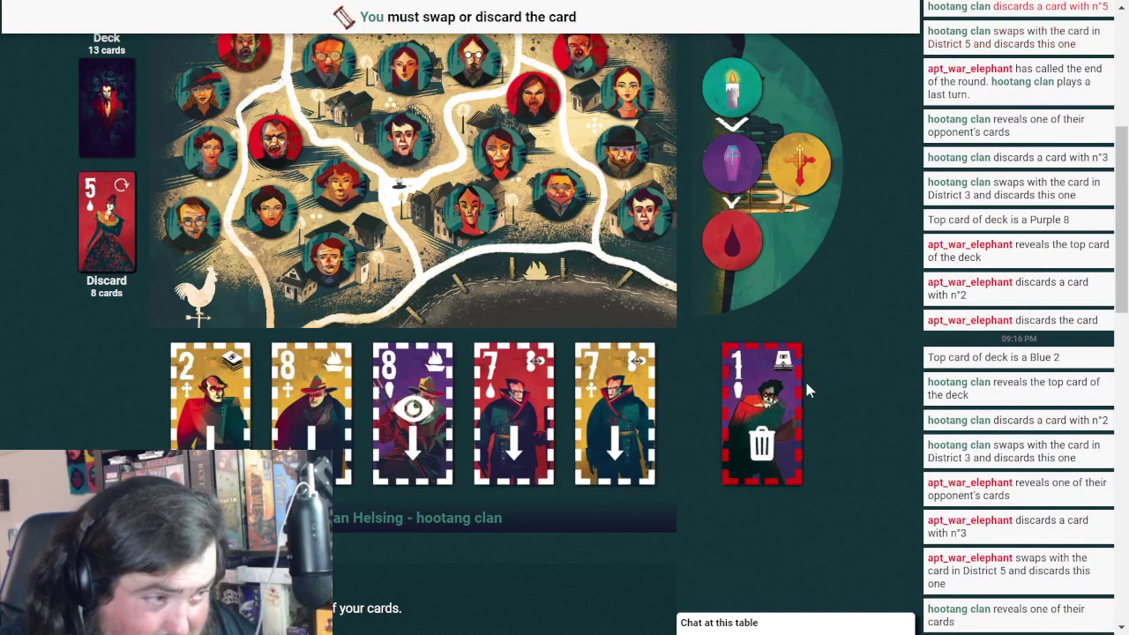
{"action": "left_click", "coordinate": [762, 441]}
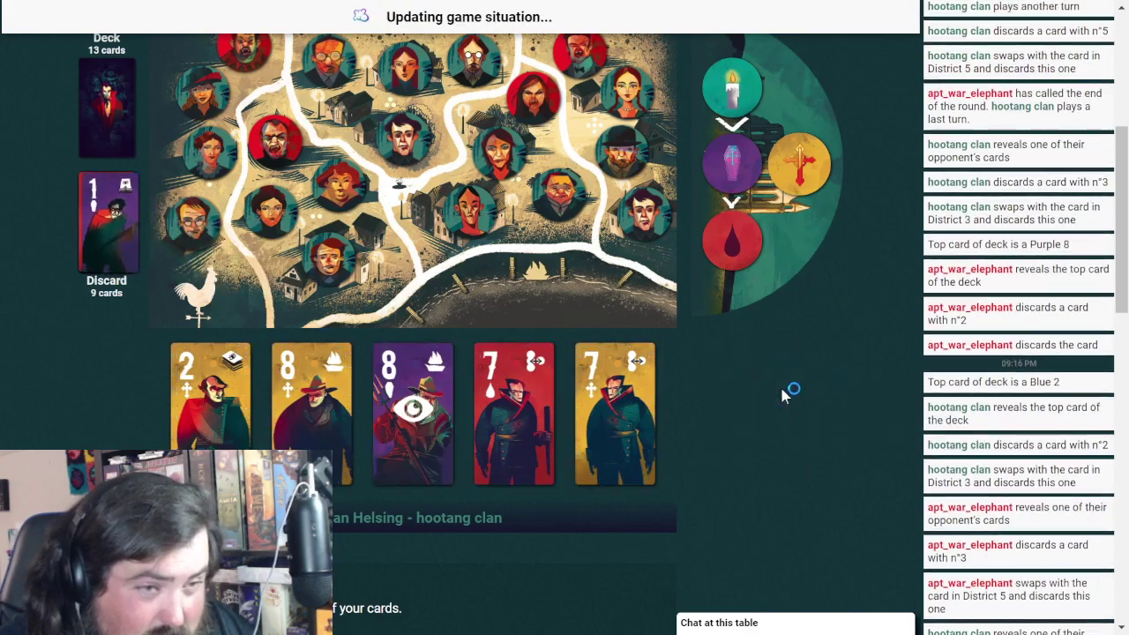
{"action": "left_click", "coordinate": [312, 415]}
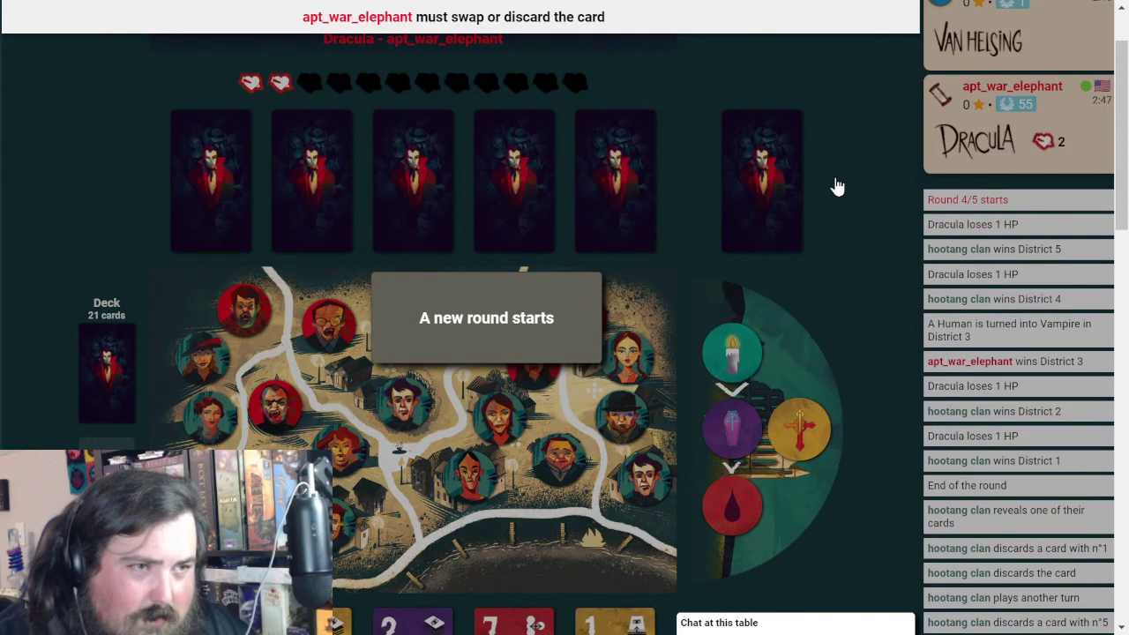
{"action": "scroll", "coordinate": [838, 185], "scroll_direction": "down", "scroll_amount": 3}
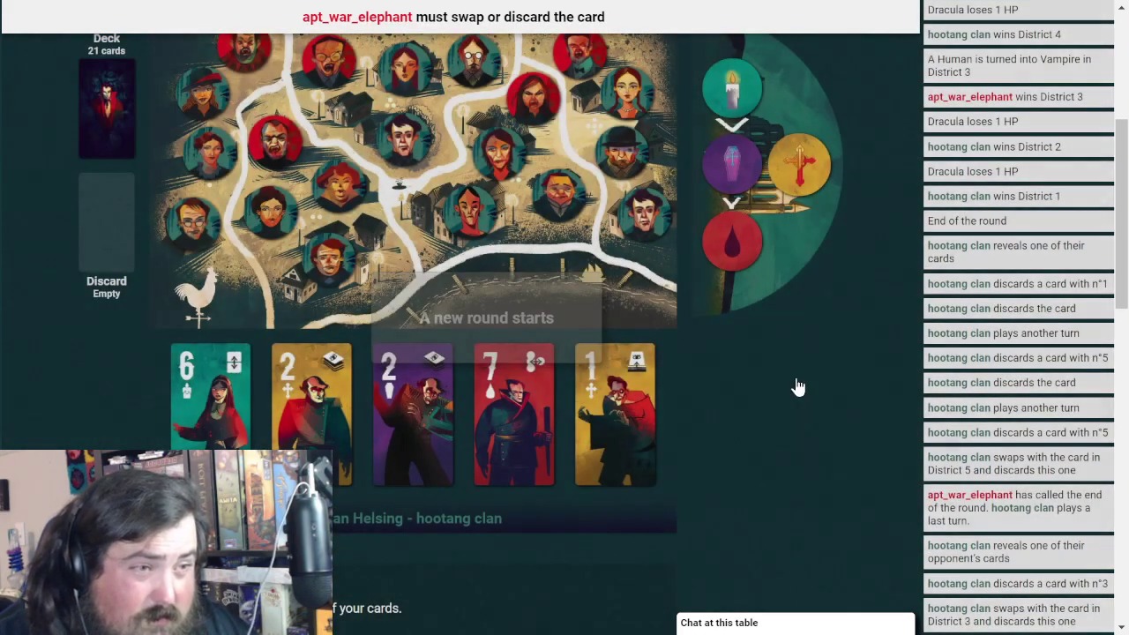
{"action": "scroll", "coordinate": [799, 386], "scroll_direction": "up", "scroll_amount": 5}
{"action": "scroll", "coordinate": [793, 318], "scroll_direction": "down", "scroll_amount": 5}
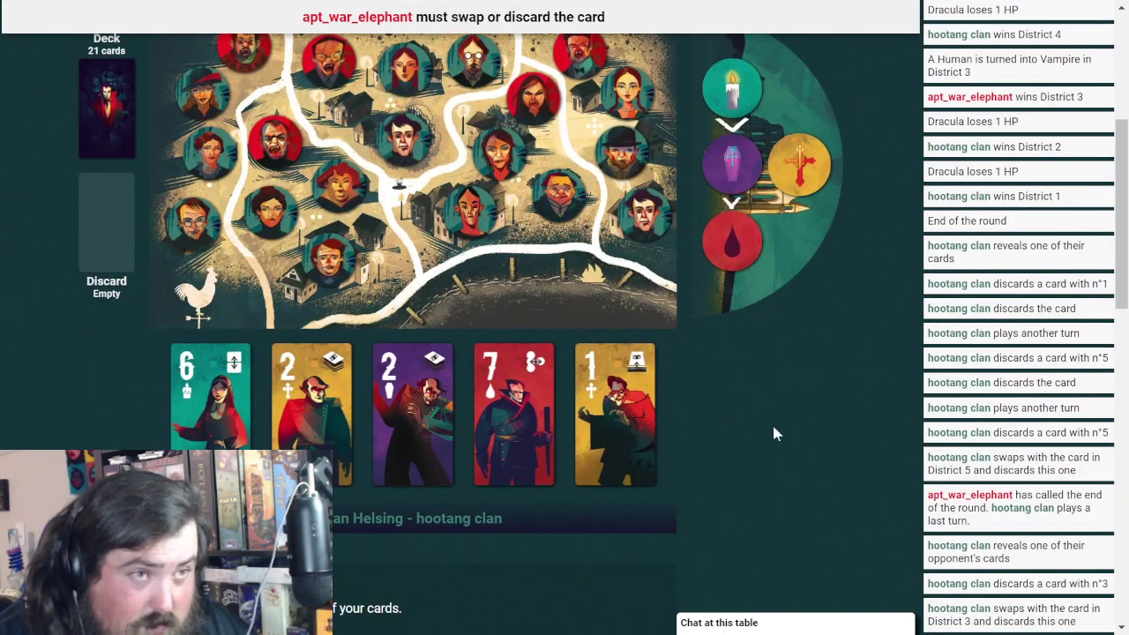
{"action": "scroll", "coordinate": [772, 422], "scroll_direction": "up", "scroll_amount": 2}
{"action": "scroll", "coordinate": [774, 433], "scroll_direction": "up", "scroll_amount": 3}
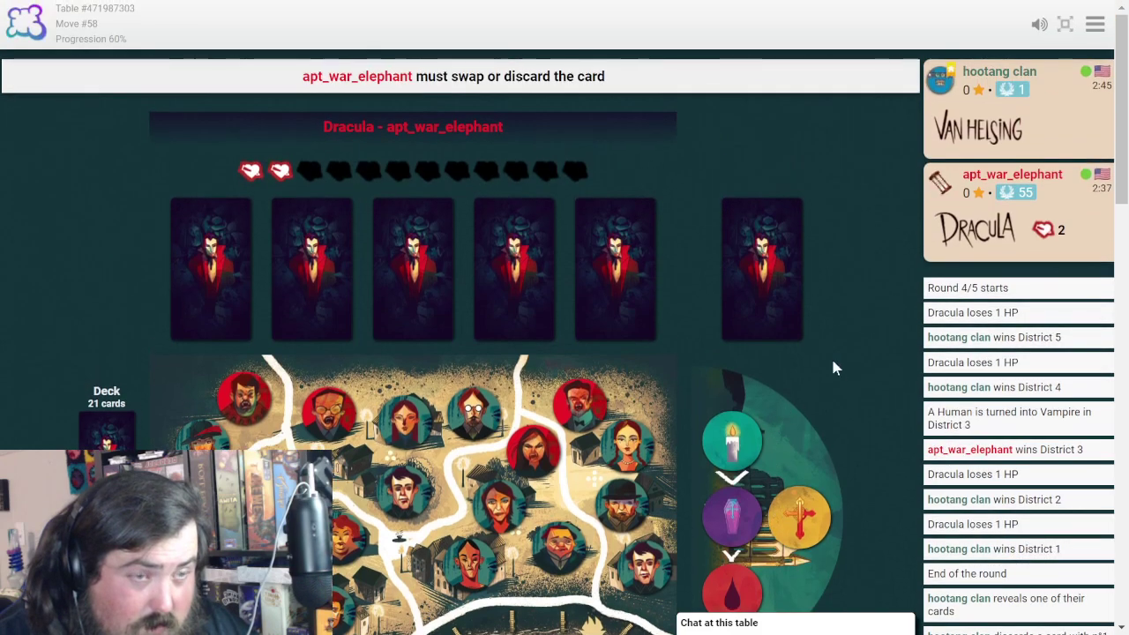
{"action": "scroll", "coordinate": [811, 356], "scroll_direction": "down", "scroll_amount": 3}
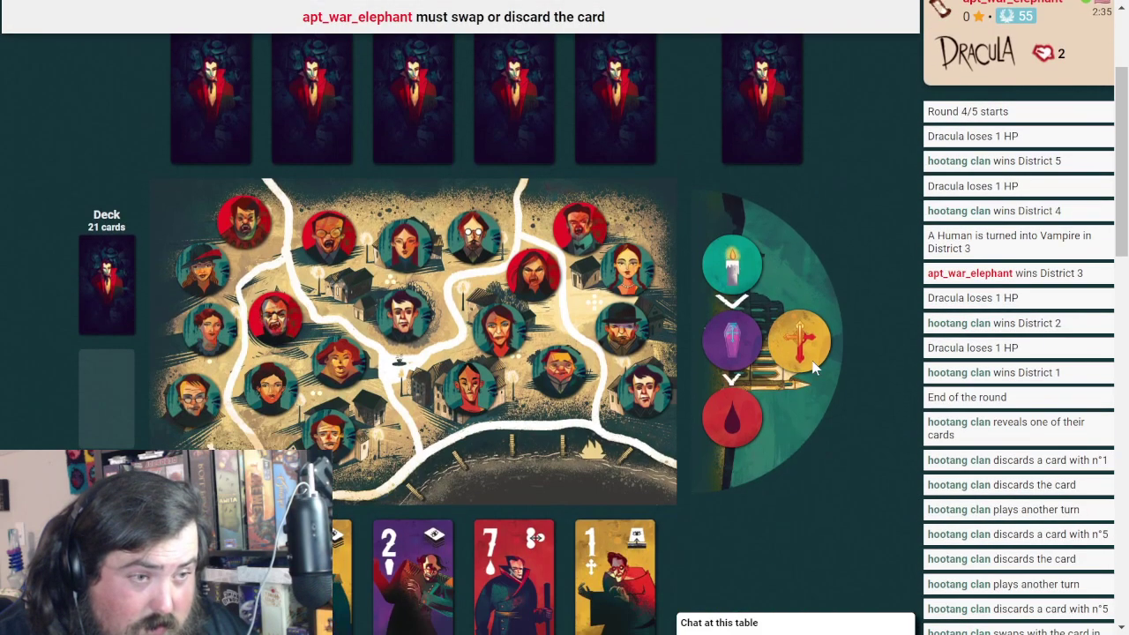
{"action": "scroll", "coordinate": [809, 363], "scroll_direction": "down", "scroll_amount": 2}
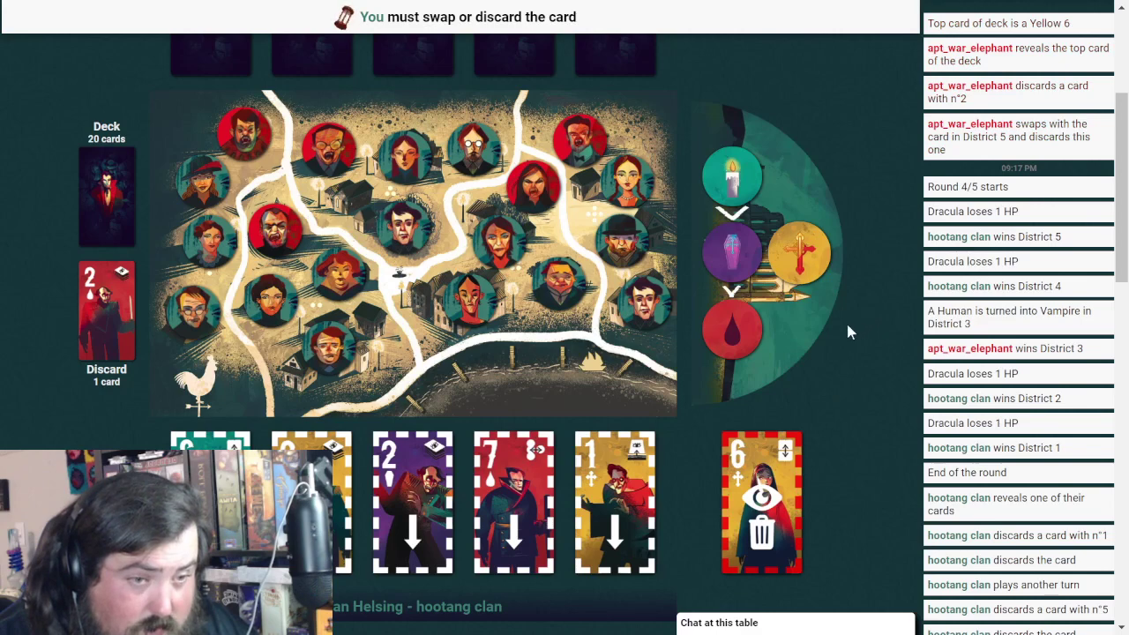
Replace the purple 2 with the drawn 6
{"action": "left_click", "coordinate": [430, 487]}
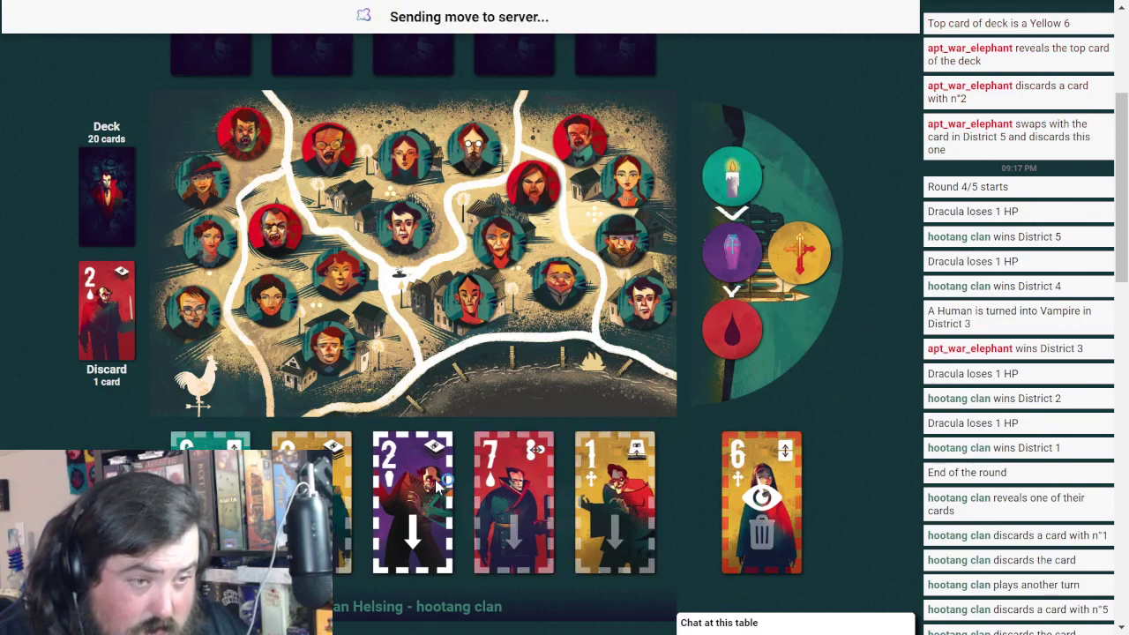
{"action": "scroll", "coordinate": [811, 371], "scroll_direction": "up", "scroll_amount": 3}
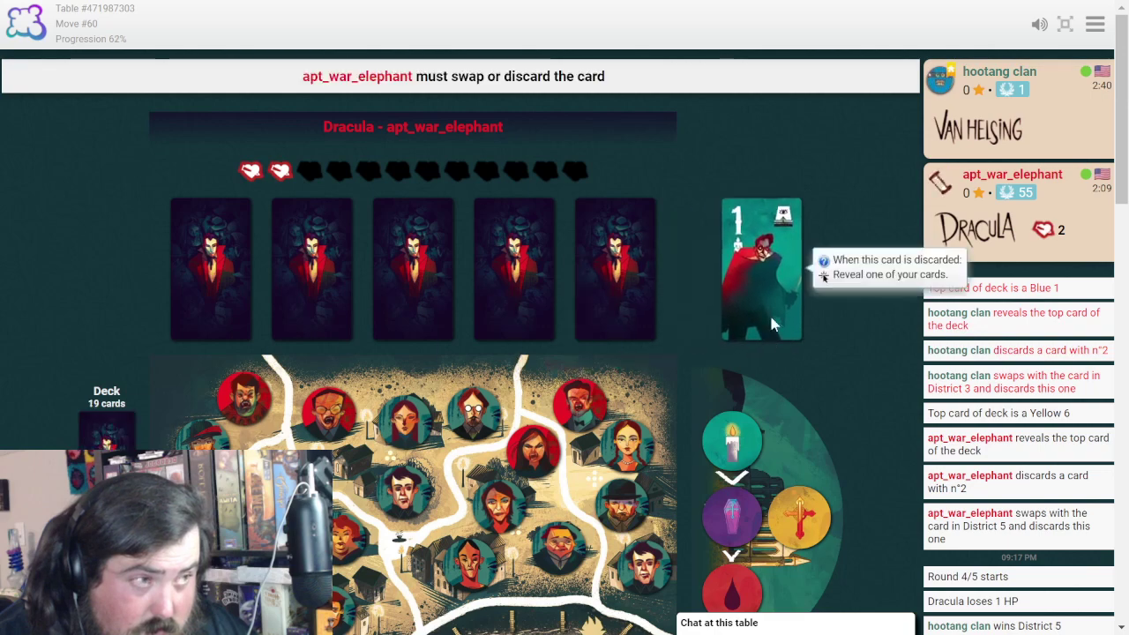
{"action": "scroll", "coordinate": [794, 300], "scroll_direction": "down", "scroll_amount": 3}
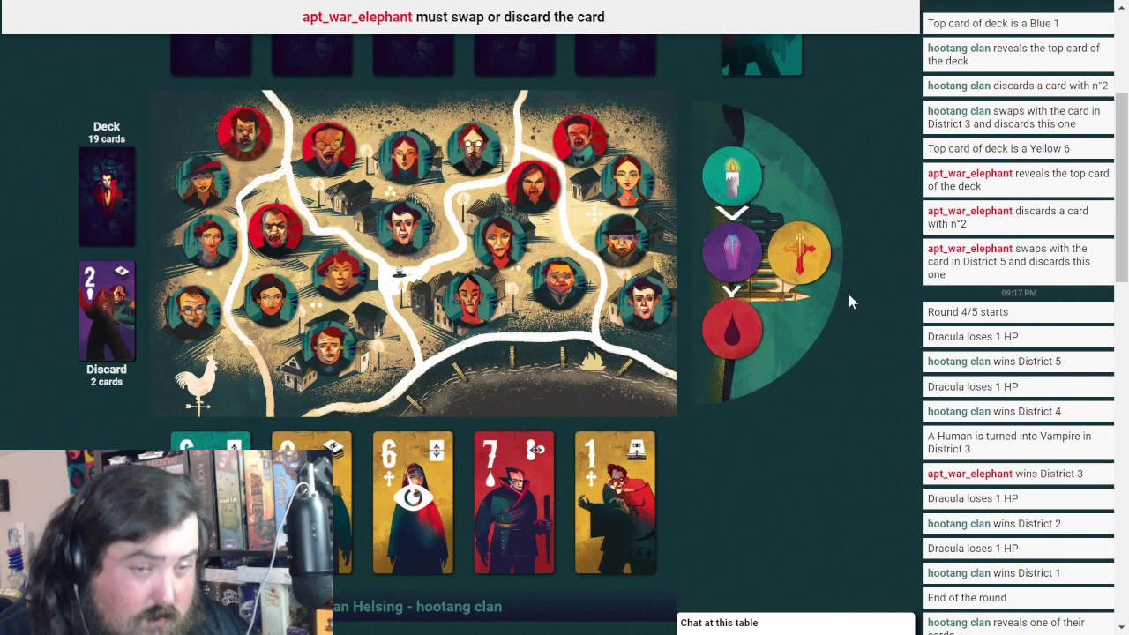
{"action": "scroll", "coordinate": [729, 403], "scroll_direction": "up", "scroll_amount": 3}
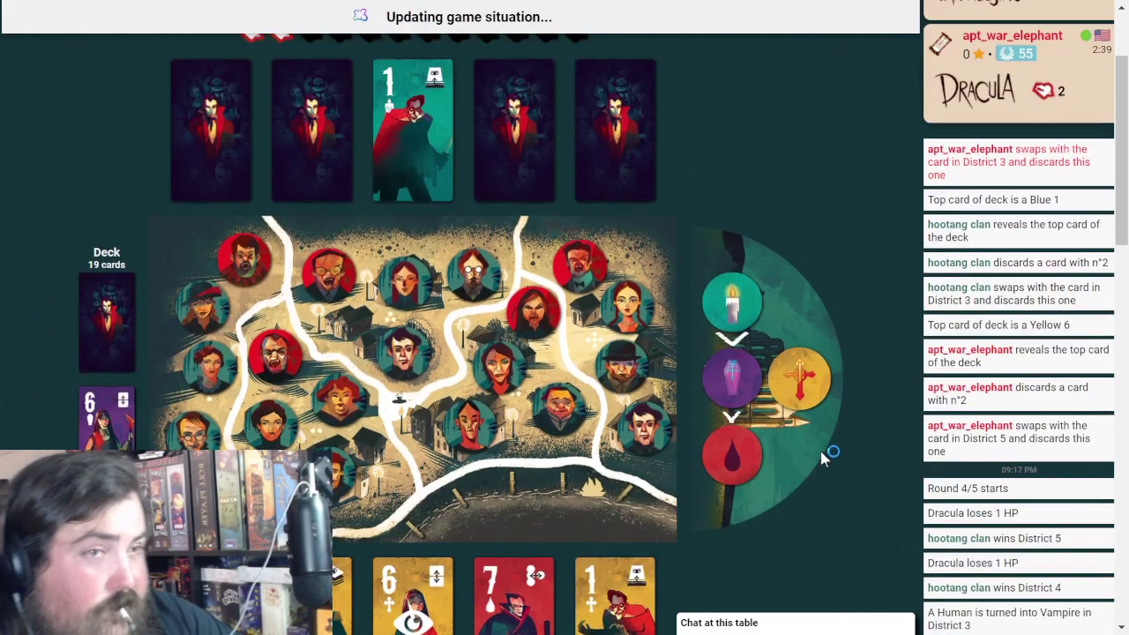
{"action": "scroll", "coordinate": [758, 353], "scroll_direction": "up", "scroll_amount": 2}
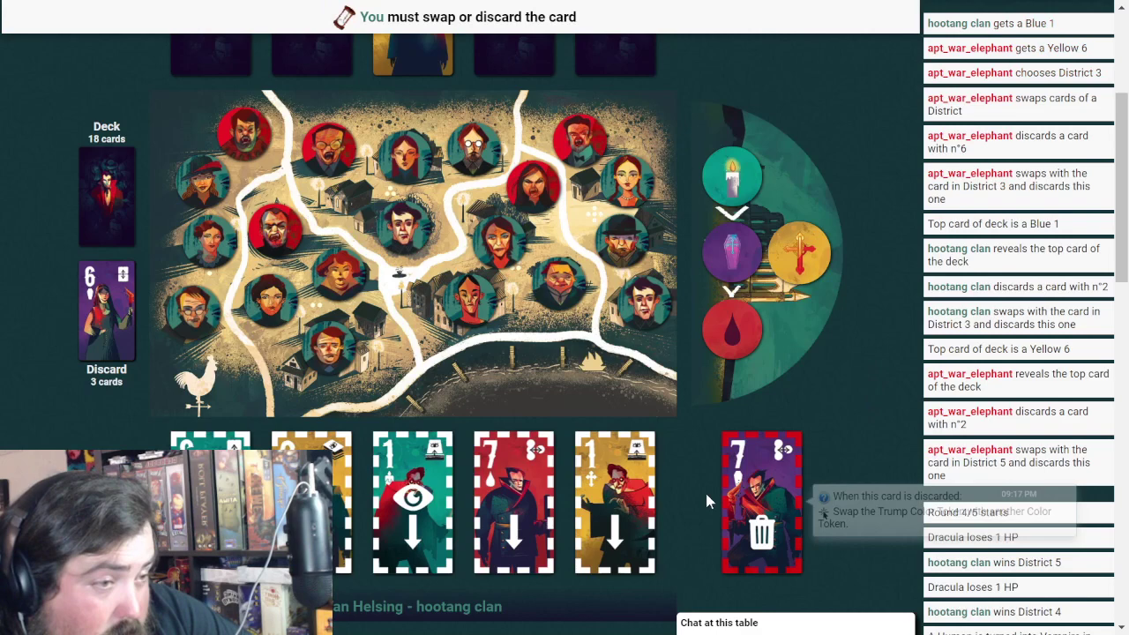
Swap the purple 7 into District 3 over the green 1, then reveal the yellow 1
{"action": "left_click", "coordinate": [408, 456]}
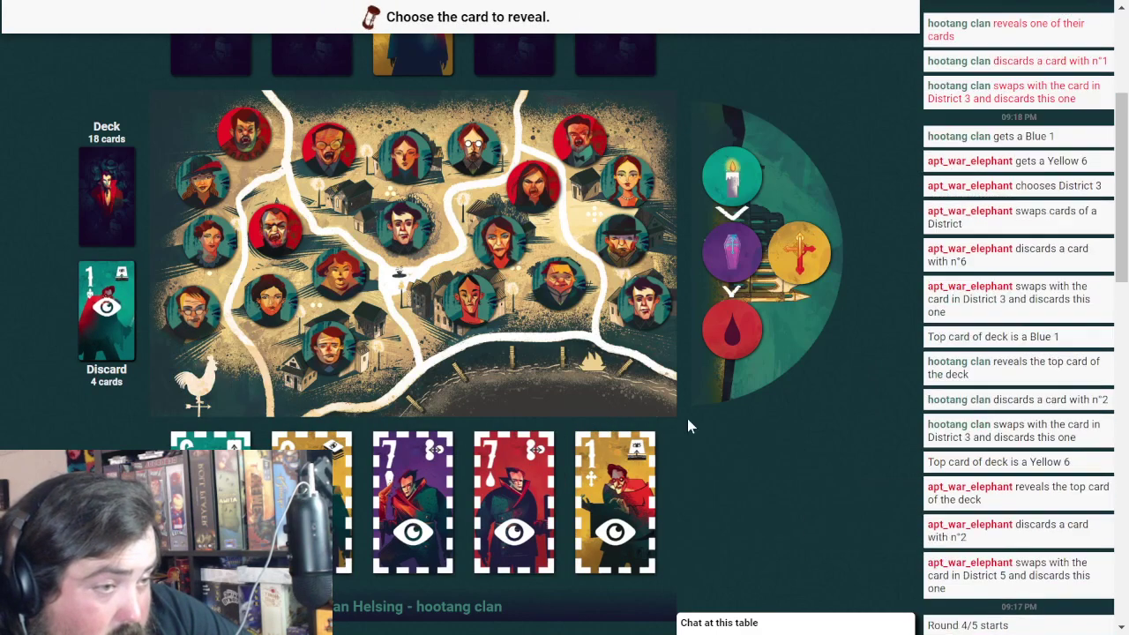
{"action": "left_click", "coordinate": [633, 476]}
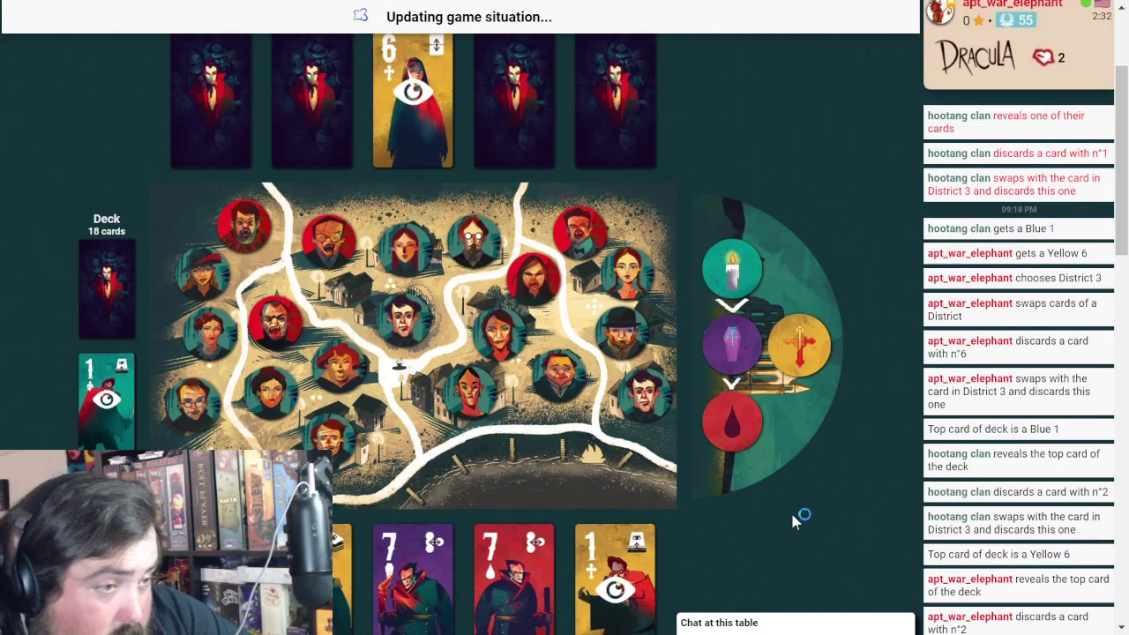
{"action": "scroll", "coordinate": [825, 345], "scroll_direction": "down", "scroll_amount": 1}
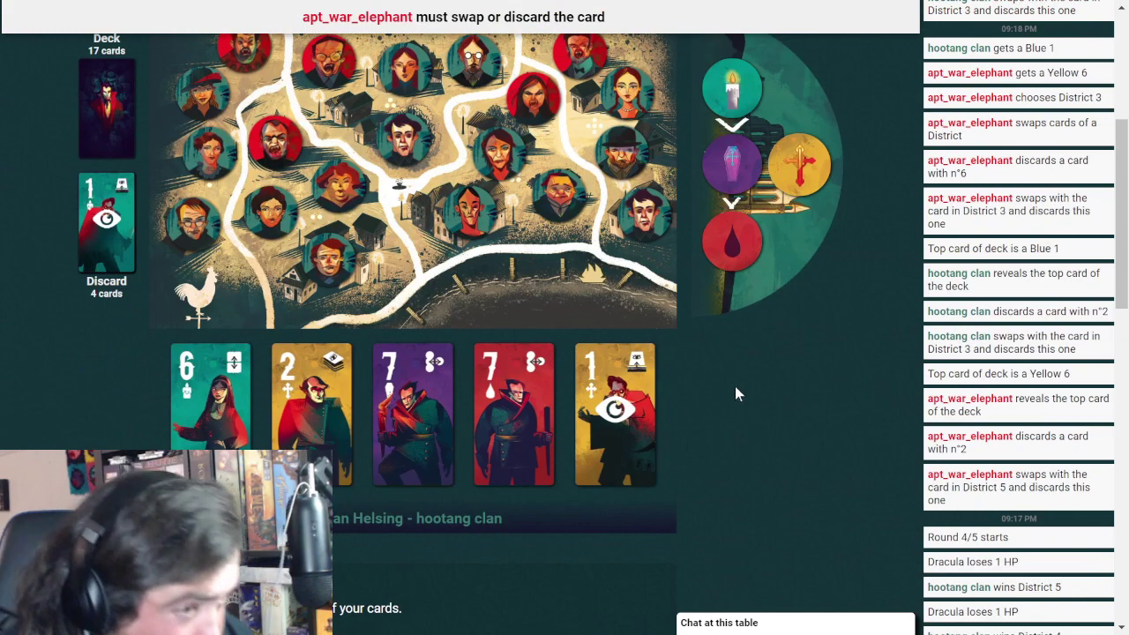
{"action": "scroll", "coordinate": [798, 387], "scroll_direction": "up", "scroll_amount": 2}
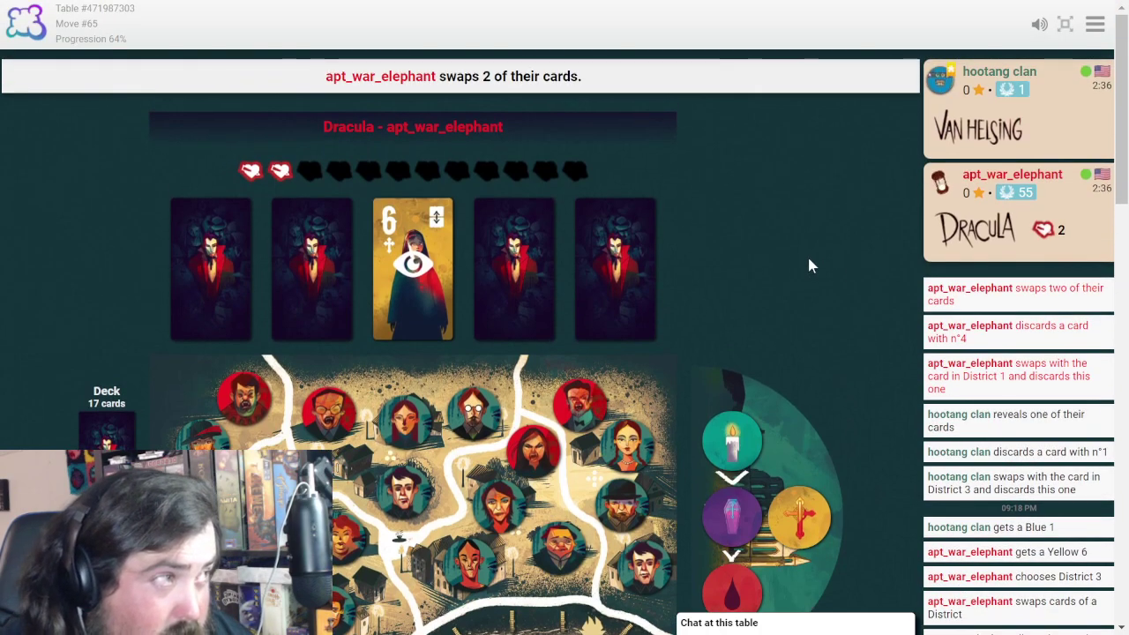
{"action": "scroll", "coordinate": [837, 256], "scroll_direction": "down", "scroll_amount": 1}
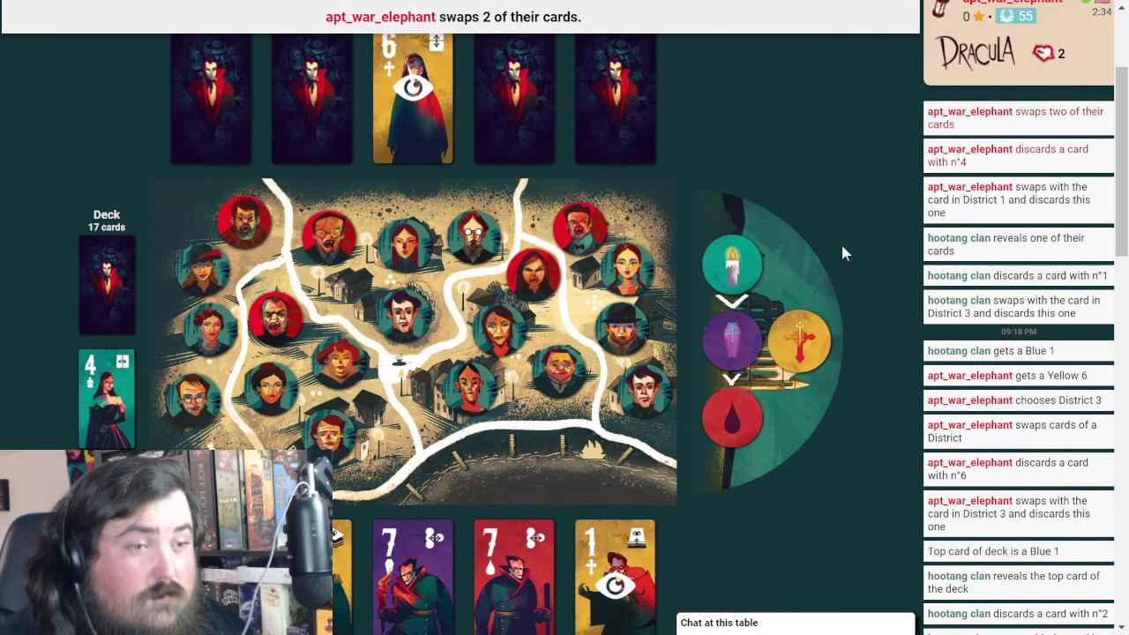
{"action": "scroll", "coordinate": [840, 243], "scroll_direction": "down", "scroll_amount": 2}
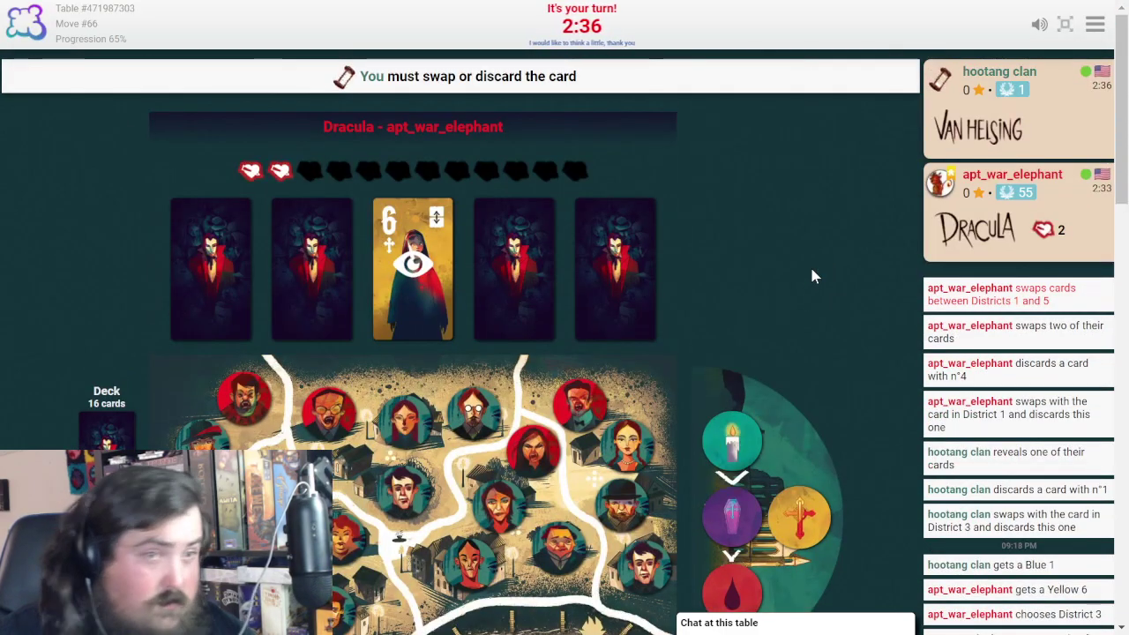
{"action": "scroll", "coordinate": [806, 263], "scroll_direction": "down", "scroll_amount": 5}
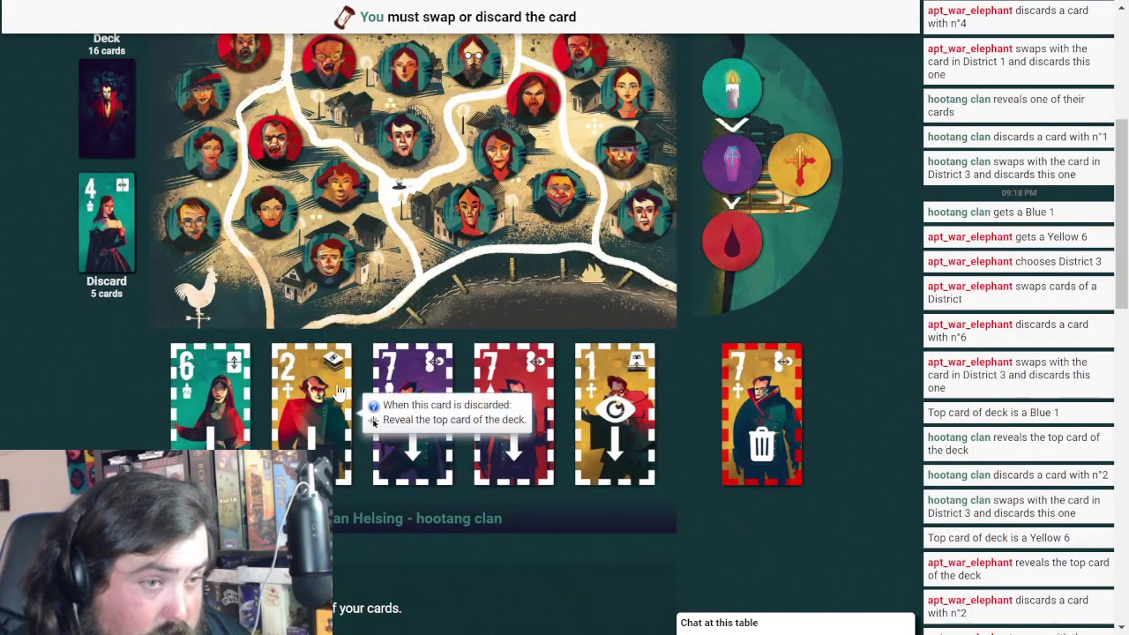
Swap the drawn yellow 7 into District 2 in place of the yellow 2
{"action": "left_click", "coordinate": [339, 388]}
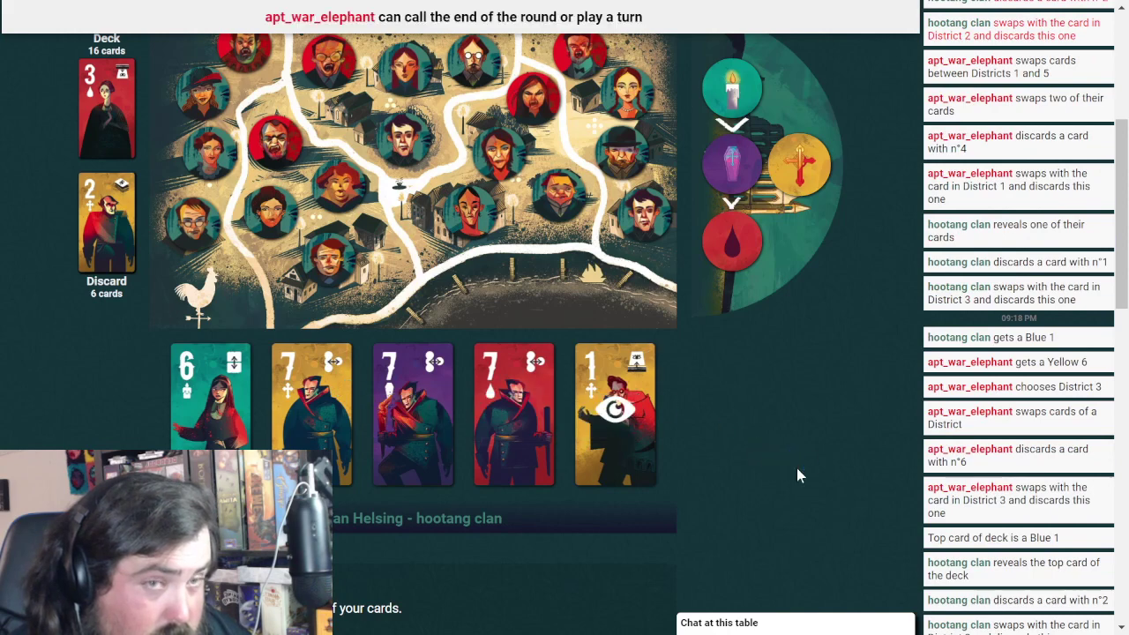
{"action": "scroll", "coordinate": [796, 475], "scroll_direction": "up", "scroll_amount": 1}
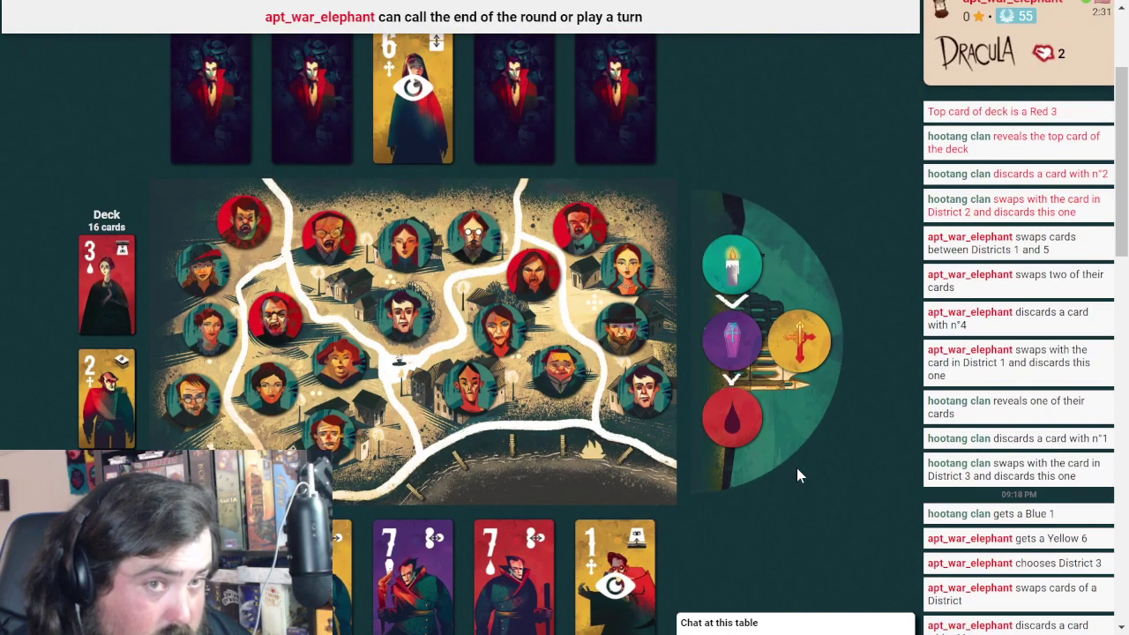
{"action": "scroll", "coordinate": [797, 467], "scroll_direction": "up", "scroll_amount": 1}
{"action": "scroll", "coordinate": [797, 466], "scroll_direction": "down", "scroll_amount": 1}
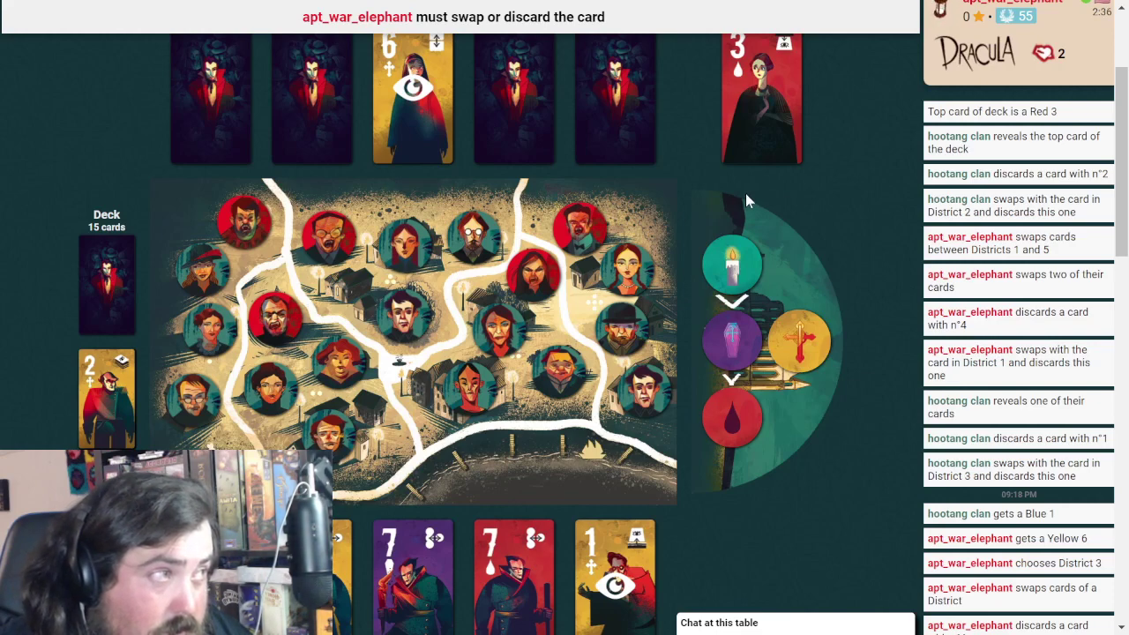
{"action": "scroll", "coordinate": [745, 193], "scroll_direction": "up", "scroll_amount": 3}
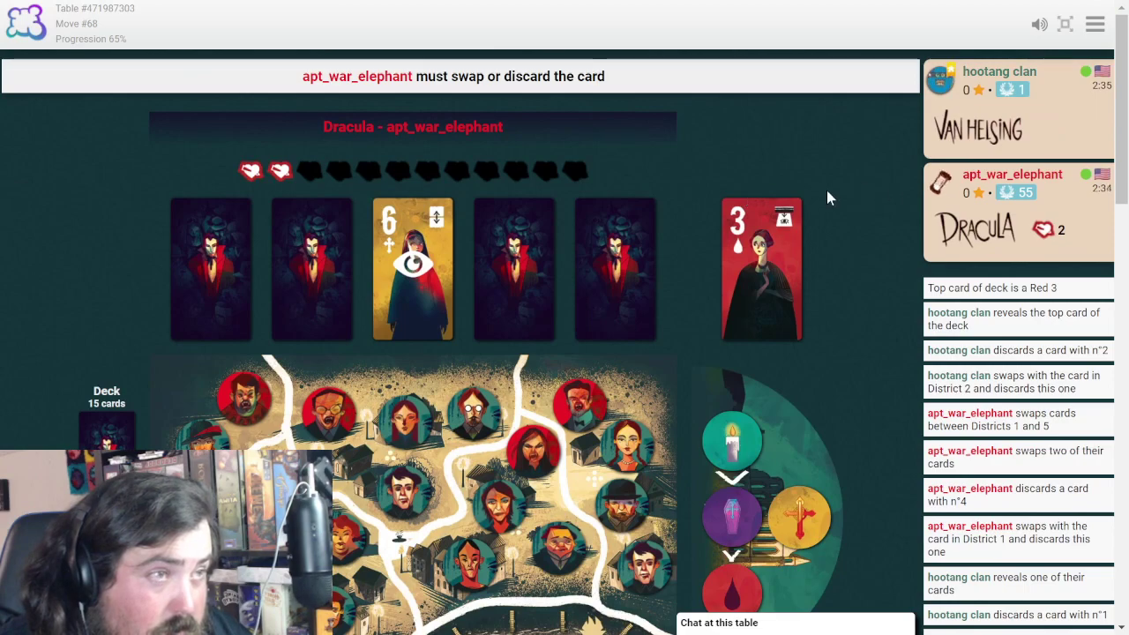
{"action": "scroll", "coordinate": [826, 191], "scroll_direction": "down", "scroll_amount": 4}
{"action": "scroll", "coordinate": [847, 236], "scroll_direction": "down", "scroll_amount": 3}
{"action": "scroll", "coordinate": [885, 262], "scroll_direction": "up", "scroll_amount": 7}
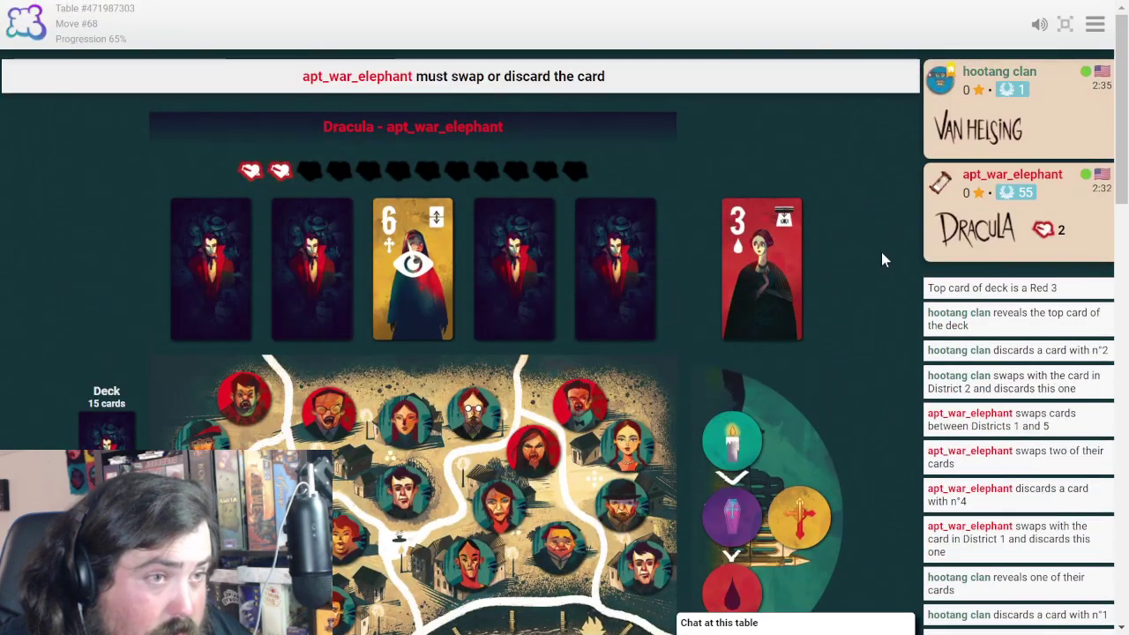
{"action": "scroll", "coordinate": [881, 252], "scroll_direction": "down", "scroll_amount": 5}
{"action": "scroll", "coordinate": [876, 248], "scroll_direction": "up", "scroll_amount": 5}
{"action": "scroll", "coordinate": [876, 248], "scroll_direction": "down", "scroll_amount": 3}
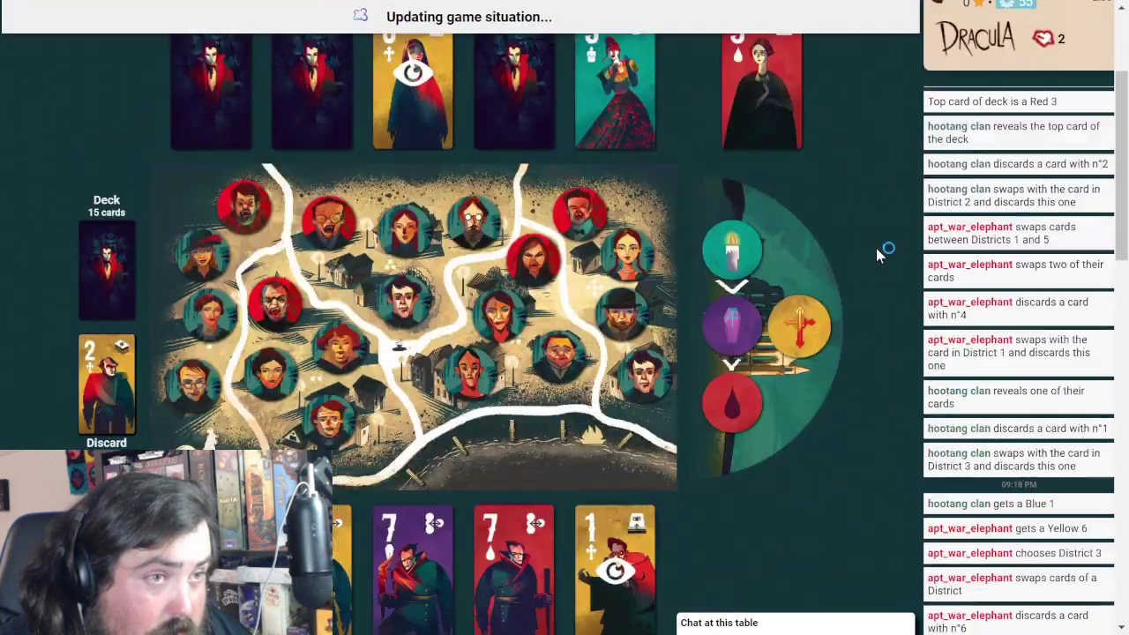
{"action": "scroll", "coordinate": [876, 248], "scroll_direction": "up", "scroll_amount": 3}
{"action": "scroll", "coordinate": [876, 248], "scroll_direction": "down", "scroll_amount": 2}
{"action": "scroll", "coordinate": [876, 248], "scroll_direction": "up", "scroll_amount": 5}
{"action": "scroll", "coordinate": [876, 248], "scroll_direction": "down", "scroll_amount": 3}
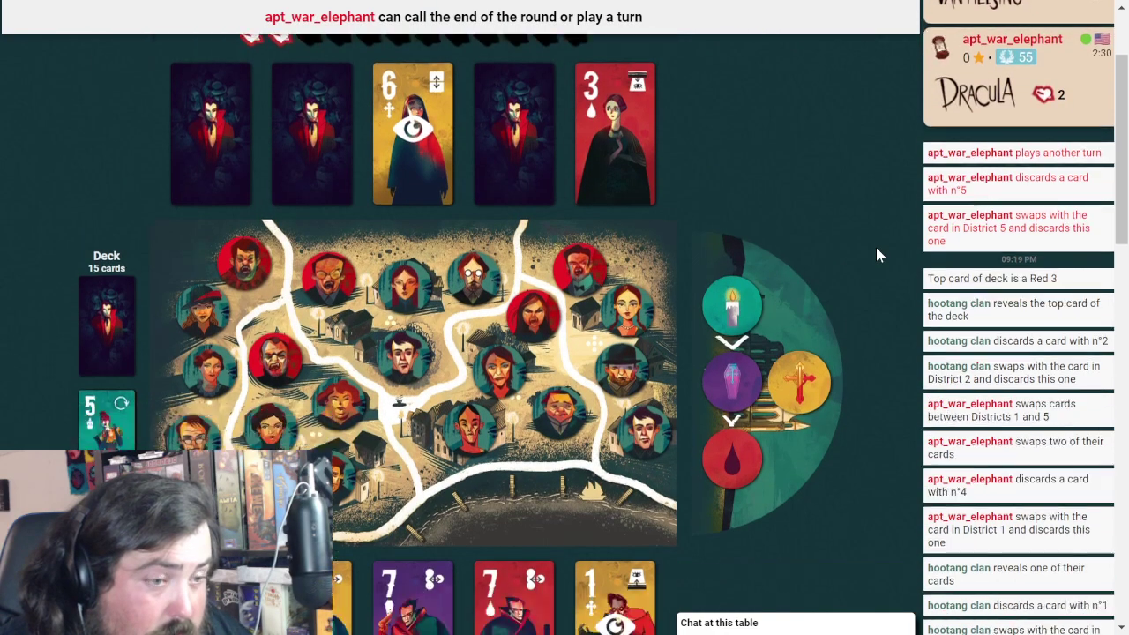
{"action": "scroll", "coordinate": [876, 247], "scroll_direction": "down", "scroll_amount": 3}
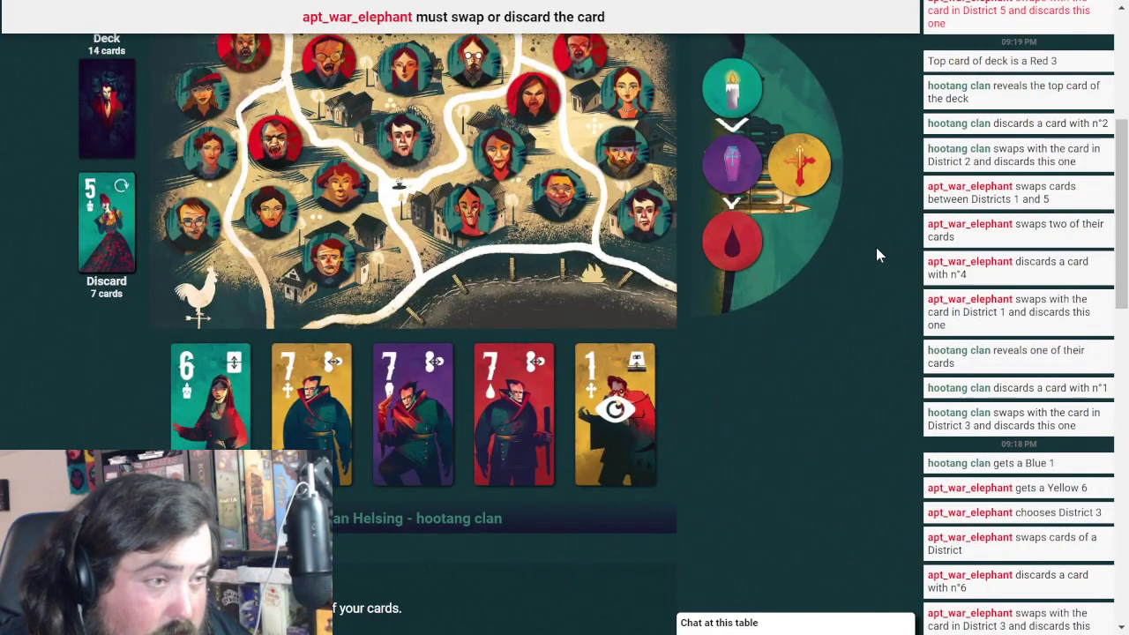
{"action": "scroll", "coordinate": [876, 247], "scroll_direction": "up", "scroll_amount": 3}
{"action": "scroll", "coordinate": [876, 247], "scroll_direction": "down", "scroll_amount": 2}
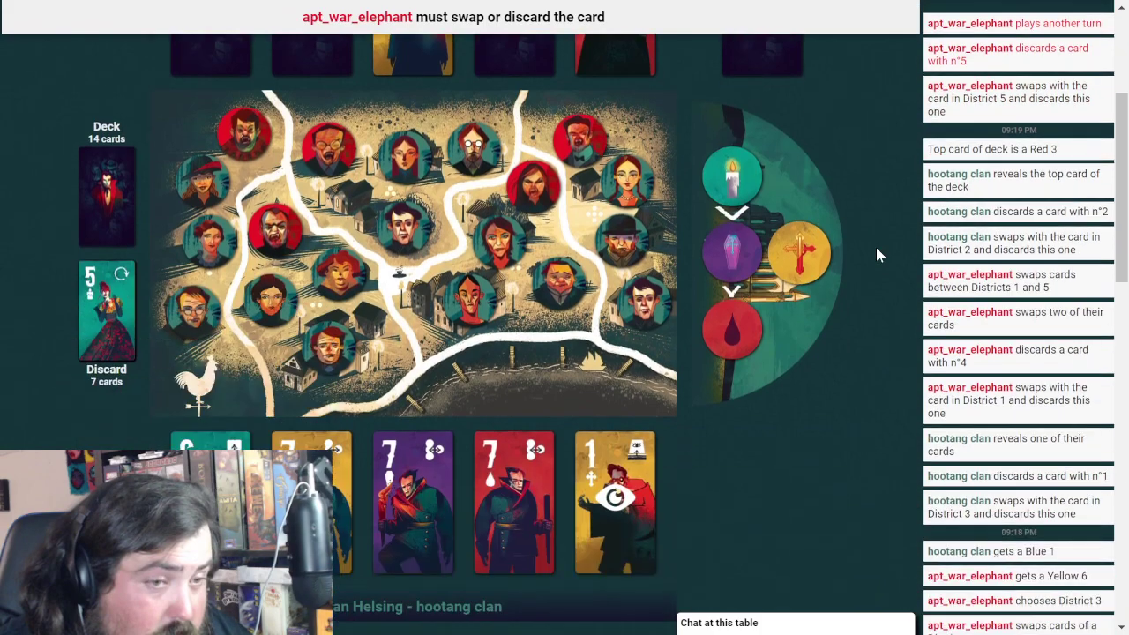
{"action": "scroll", "coordinate": [876, 247], "scroll_direction": "up", "scroll_amount": 4}
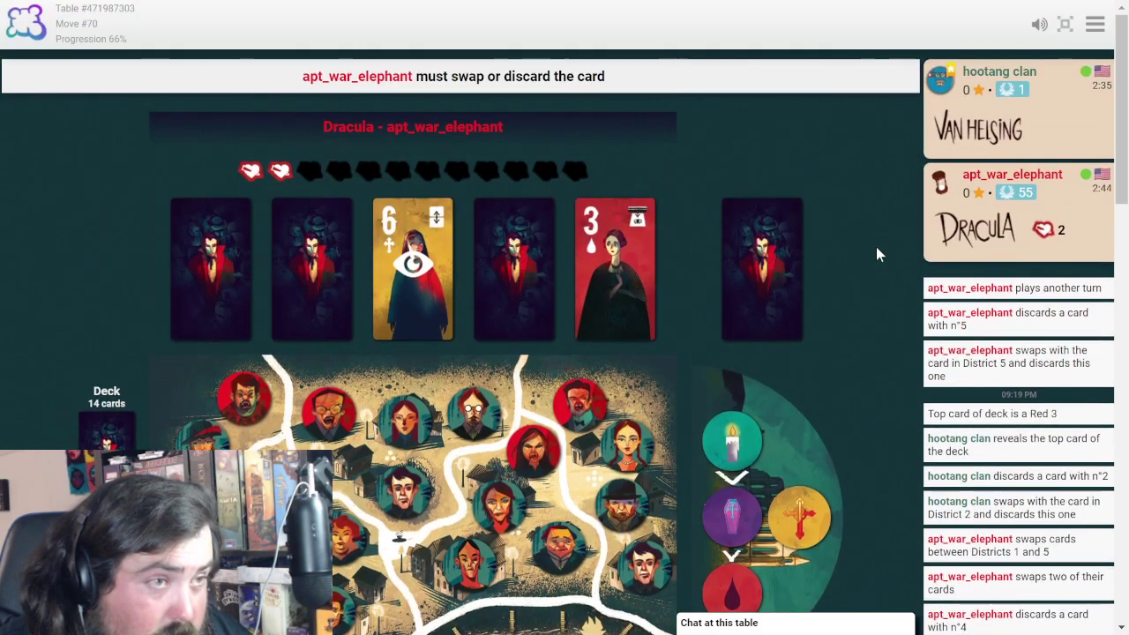
{"action": "scroll", "coordinate": [848, 206], "scroll_direction": "down", "scroll_amount": 3}
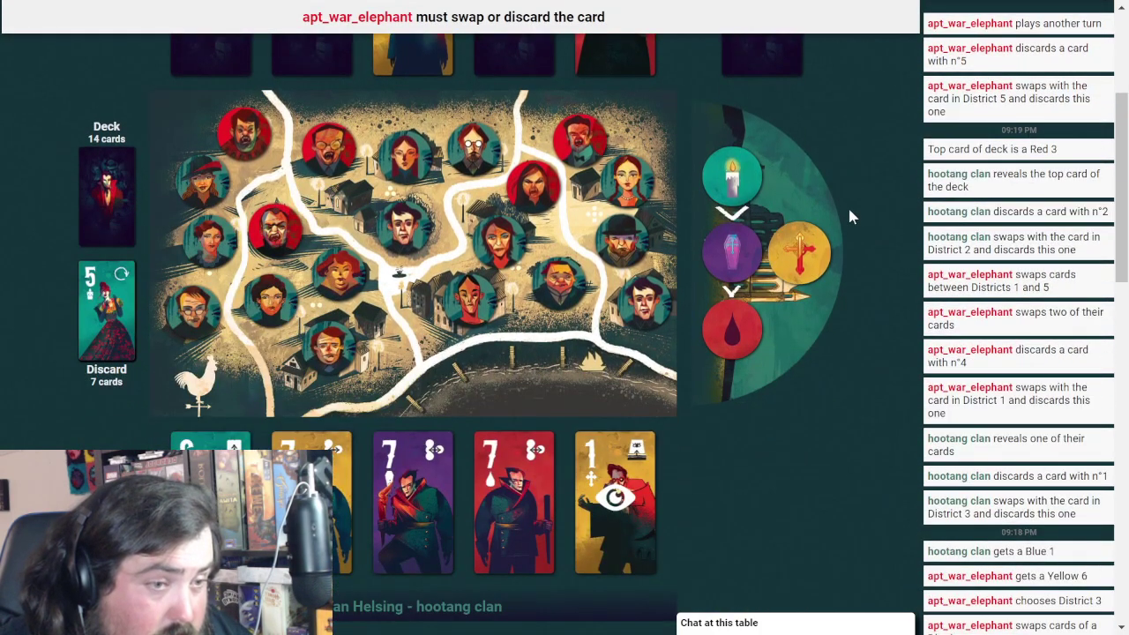
{"action": "scroll", "coordinate": [848, 205], "scroll_direction": "up", "scroll_amount": 1}
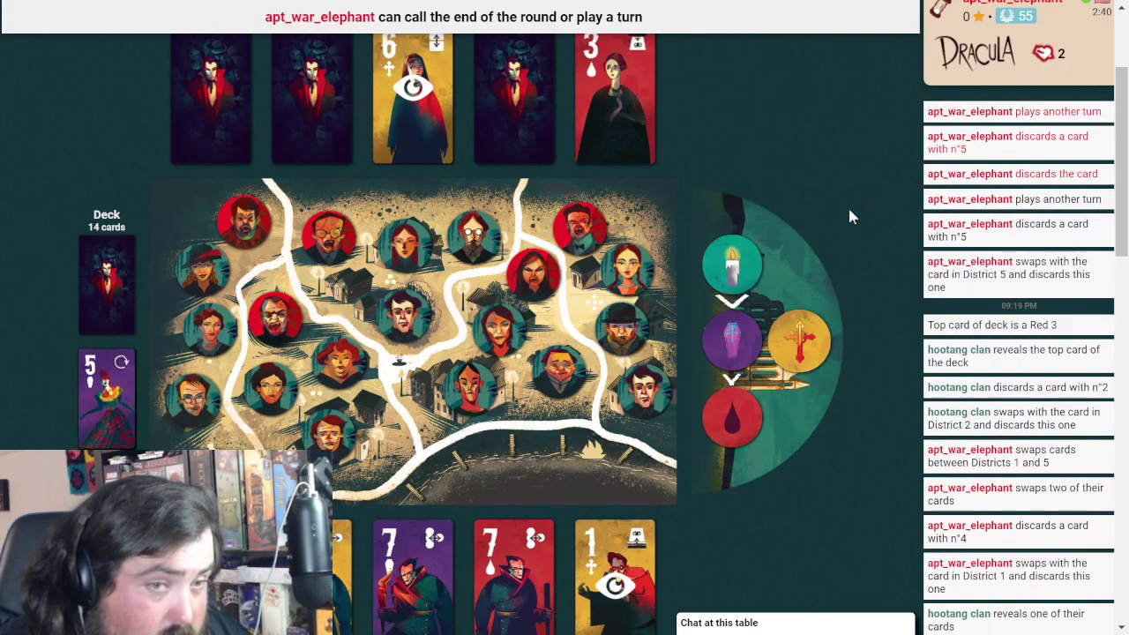
{"action": "scroll", "coordinate": [852, 214], "scroll_direction": "up", "scroll_amount": 1}
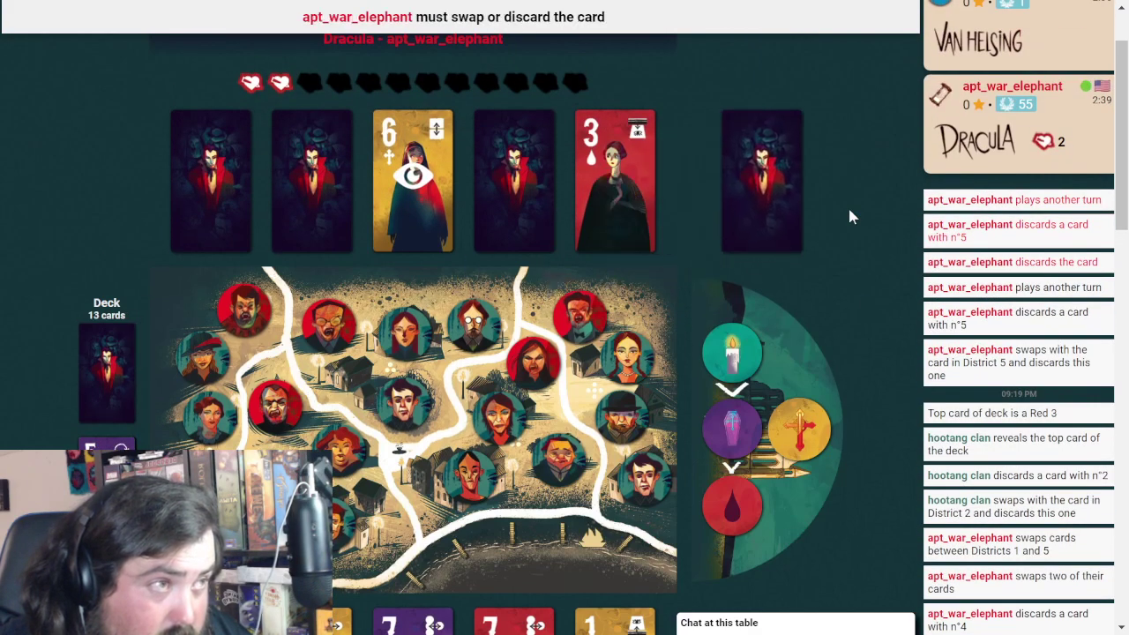
{"action": "scroll", "coordinate": [847, 205], "scroll_direction": "down", "scroll_amount": 3}
{"action": "scroll", "coordinate": [848, 206], "scroll_direction": "up", "scroll_amount": 2}
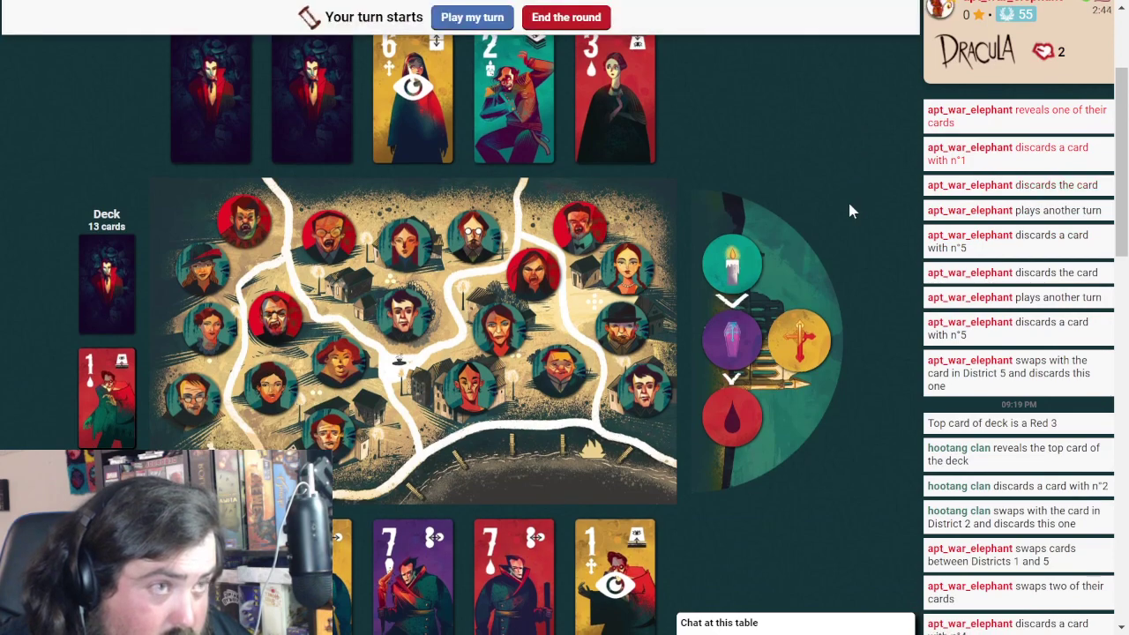
End the round and confirm it, ending the game with Van Helsing's win
{"action": "left_click", "coordinate": [566, 17]}
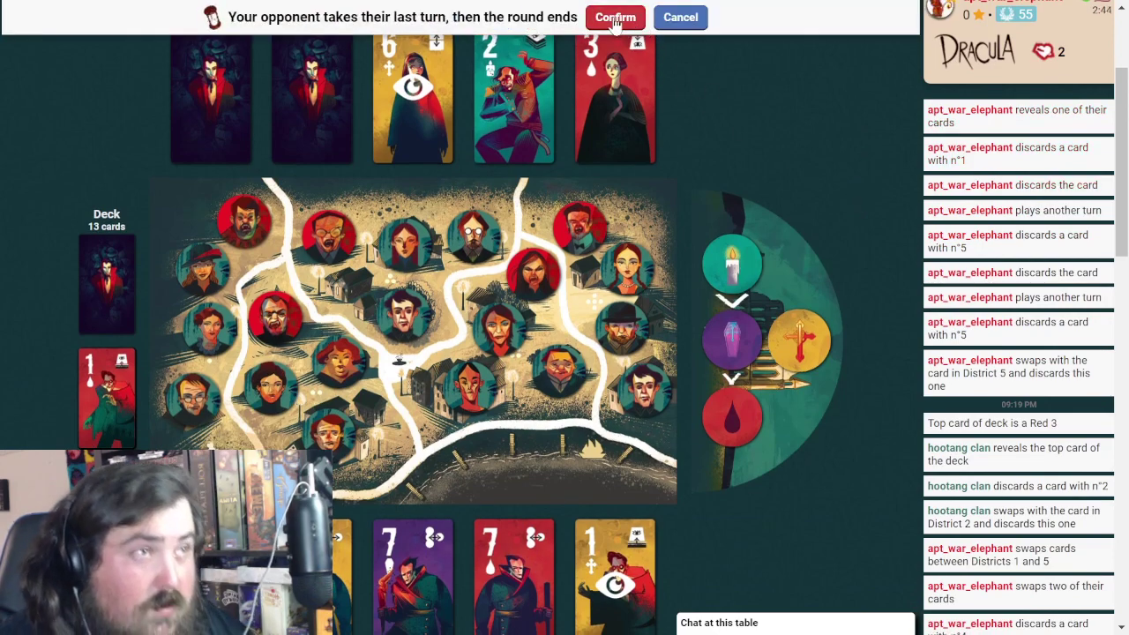
{"action": "left_click", "coordinate": [578, 15]}
{"action": "scroll", "coordinate": [760, 130], "scroll_direction": "up", "scroll_amount": 2}
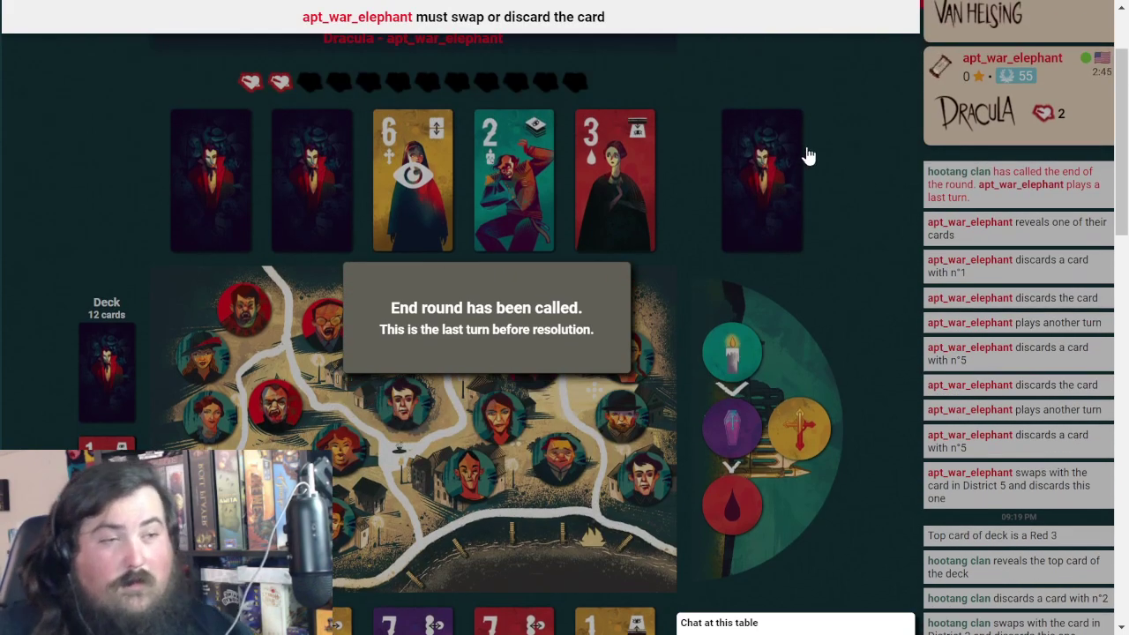
{"action": "scroll", "coordinate": [821, 180], "scroll_direction": "down", "scroll_amount": 4}
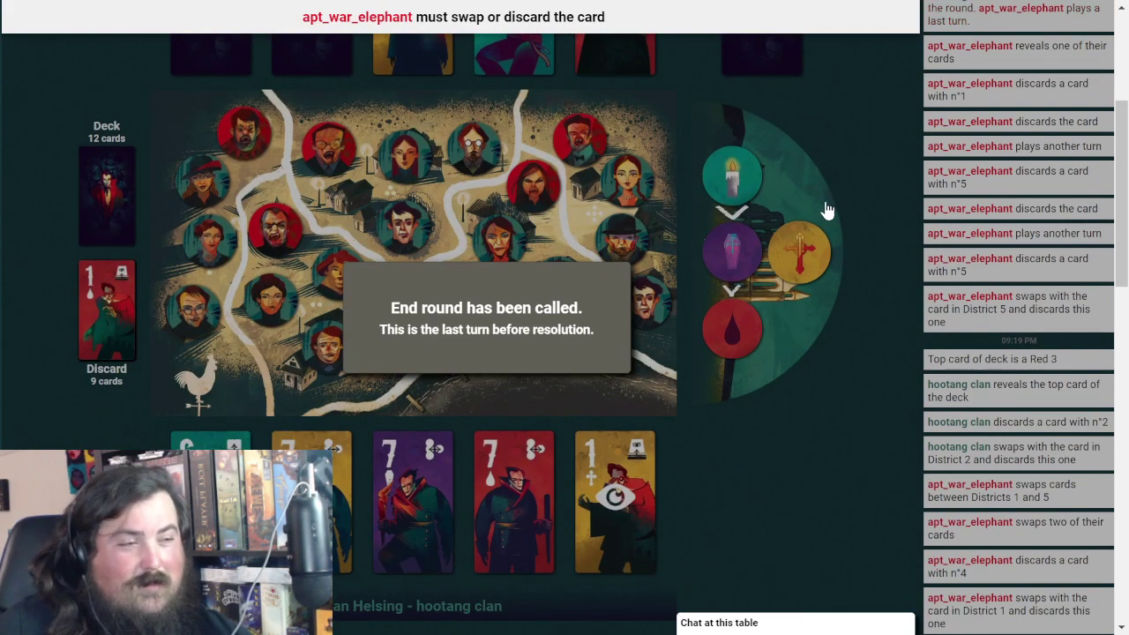
{"action": "scroll", "coordinate": [801, 291], "scroll_direction": "down", "scroll_amount": 4}
{"action": "scroll", "coordinate": [800, 291], "scroll_direction": "up", "scroll_amount": 3}
{"action": "scroll", "coordinate": [794, 227], "scroll_direction": "up", "scroll_amount": 4}
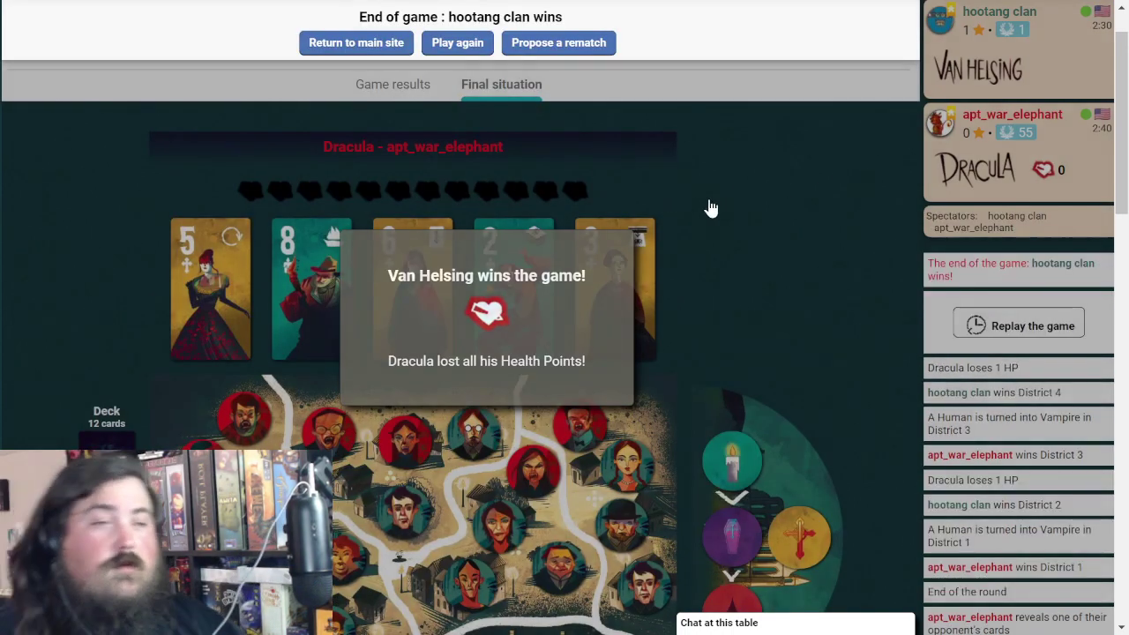
{"action": "scroll", "coordinate": [804, 250], "scroll_direction": "down", "scroll_amount": 3}
{"action": "scroll", "coordinate": [803, 249], "scroll_direction": "up", "scroll_amount": 6}
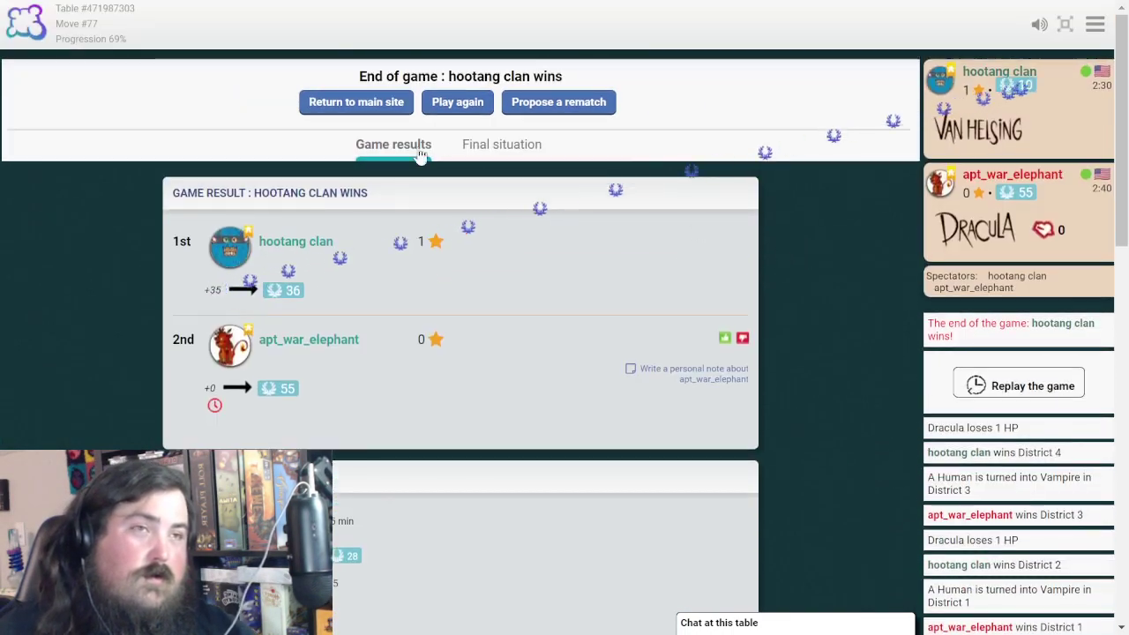
Return from the results screen to the Board Game Arena main site
{"action": "left_click", "coordinate": [366, 106]}
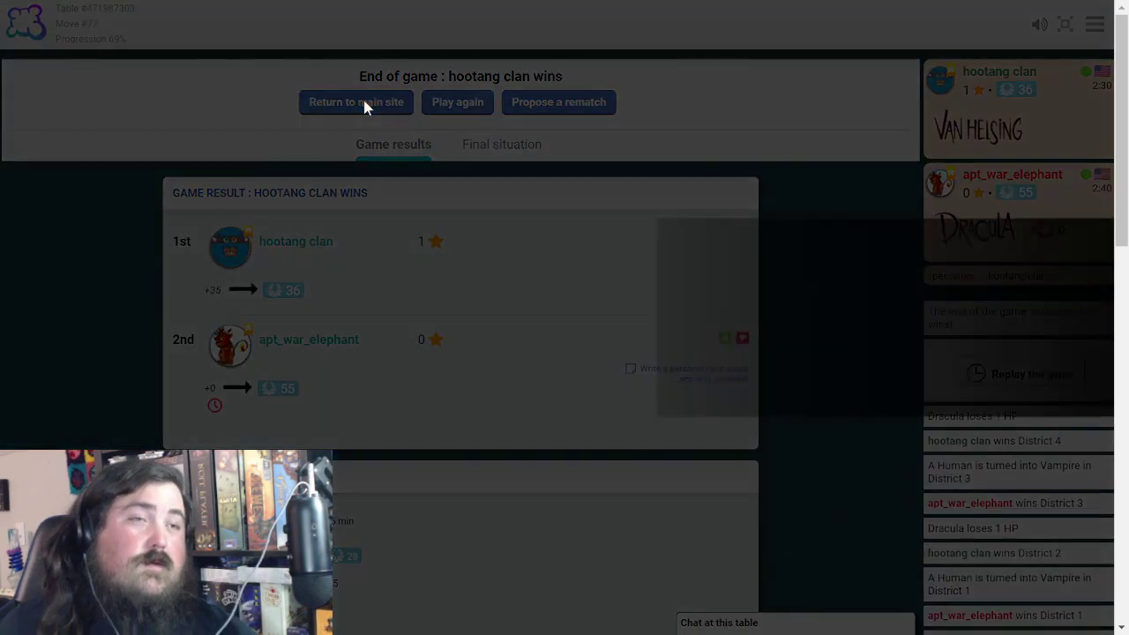